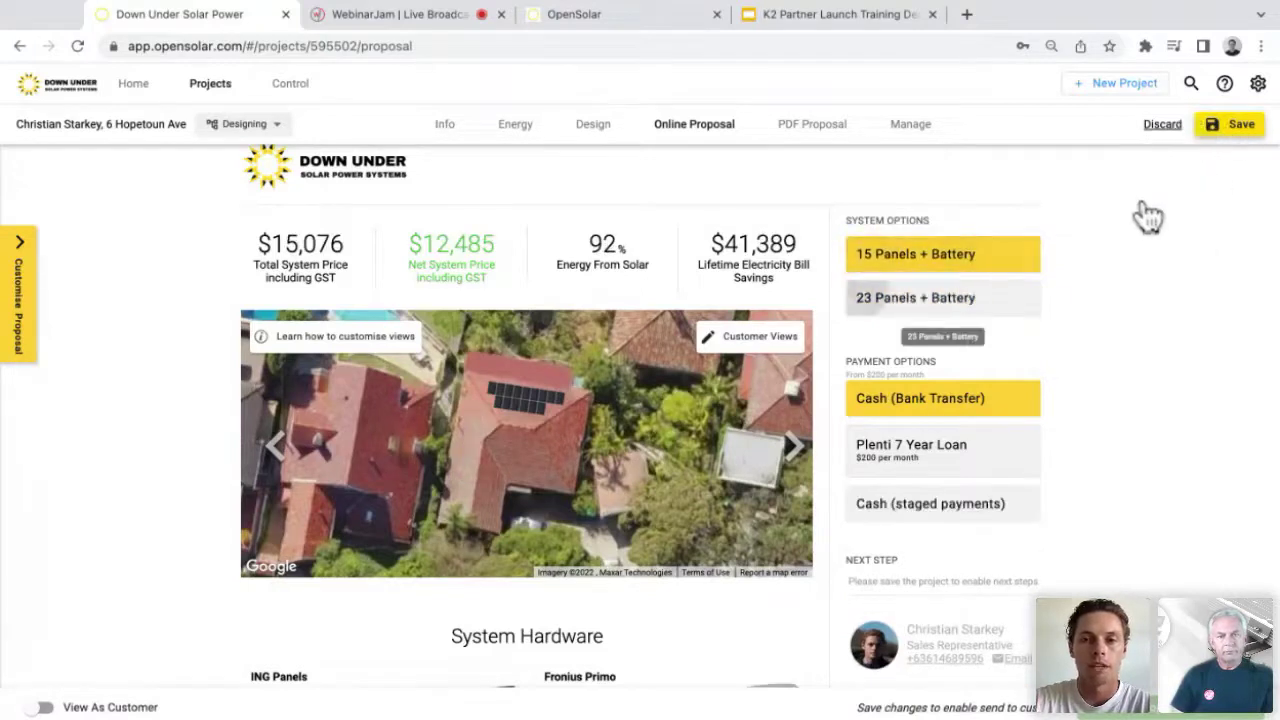
Step: Scroll to System Hardware and zoom in on the K2 SingleRail with SingleHook Vario card
{"action": "scroll", "coordinate": [629, 522], "scroll_direction": "down", "scroll_amount": 2}
{"action": "scroll", "coordinate": [629, 511], "scroll_direction": "down", "scroll_amount": 3}
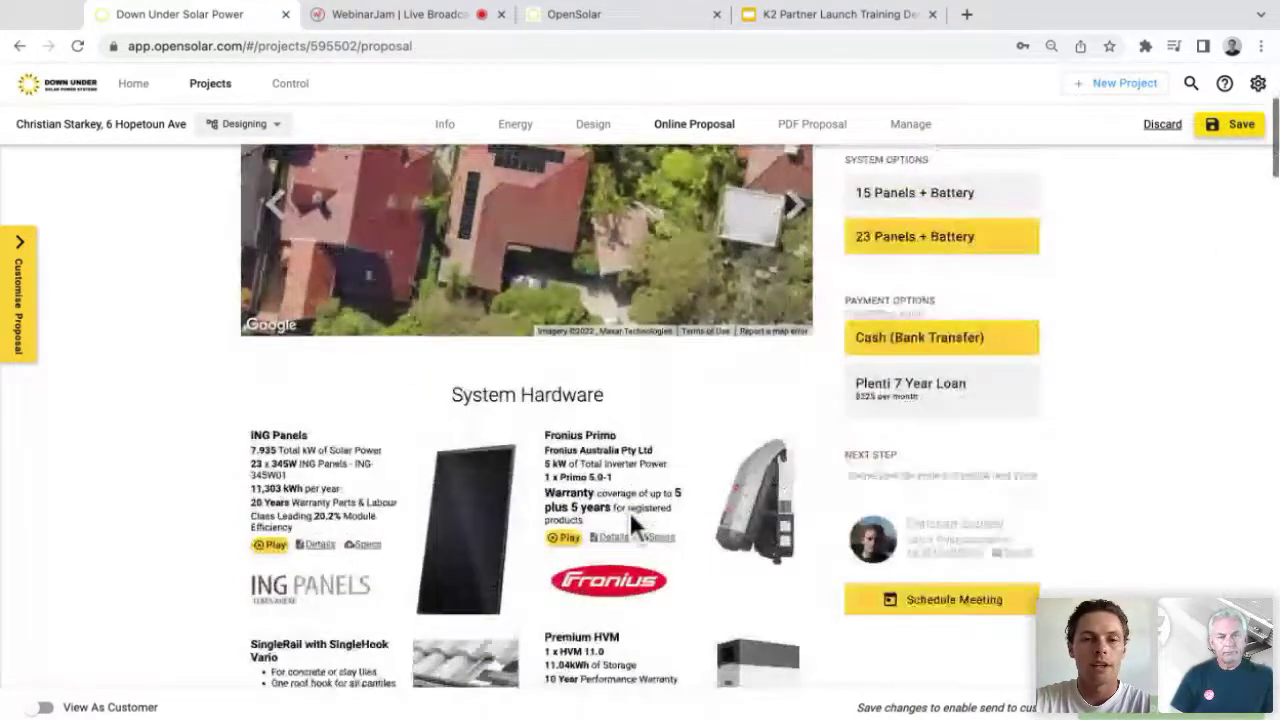
{"action": "scroll", "coordinate": [330, 120], "scroll_direction": "down", "scroll_amount": 2}
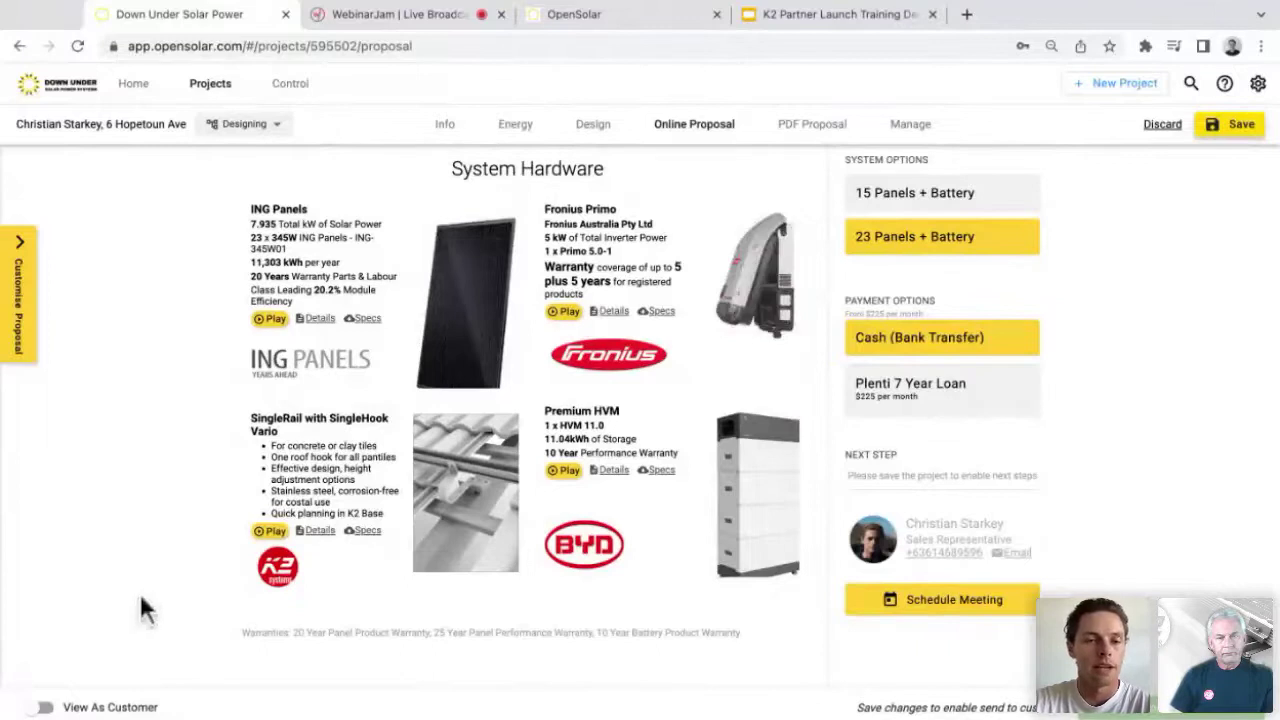
{"action": "key", "text": "super+plus"}
{"action": "key", "text": "super+plus"}
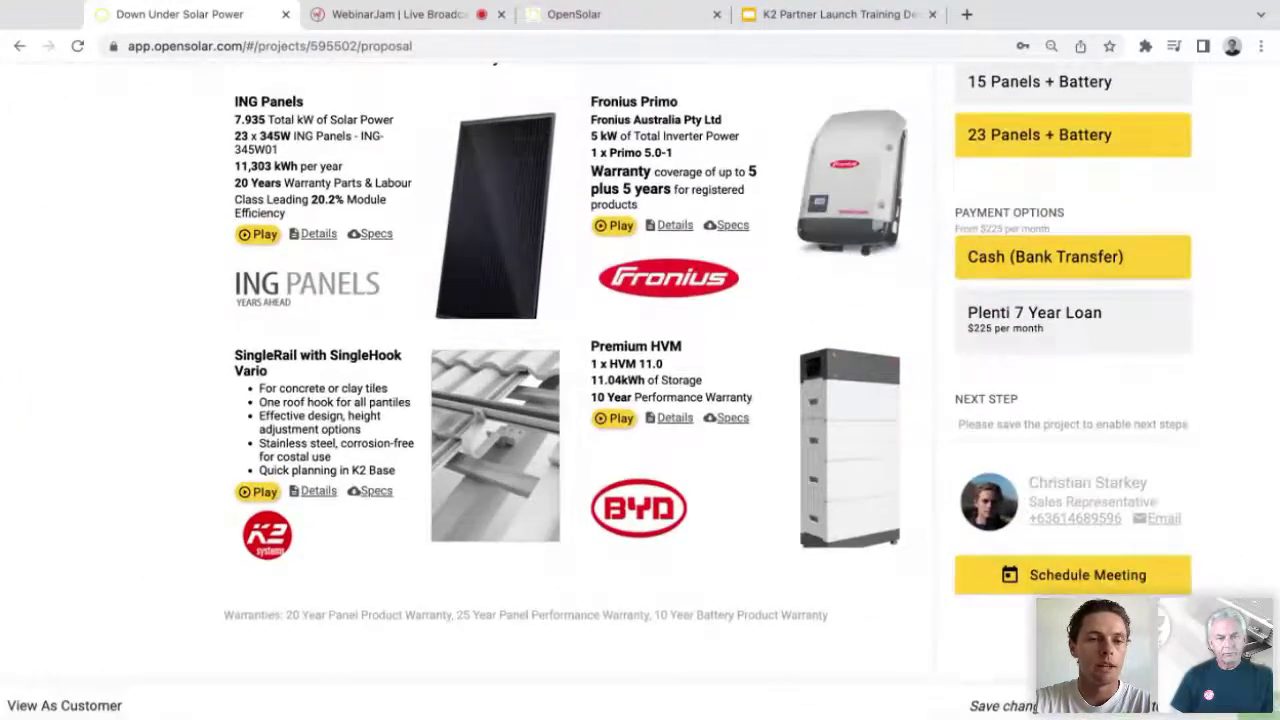
{"action": "key", "text": "super+plus"}
{"action": "key", "text": "super+plus"}
{"action": "scroll", "coordinate": [640, 380], "scroll_direction": "down", "scroll_amount": 1}
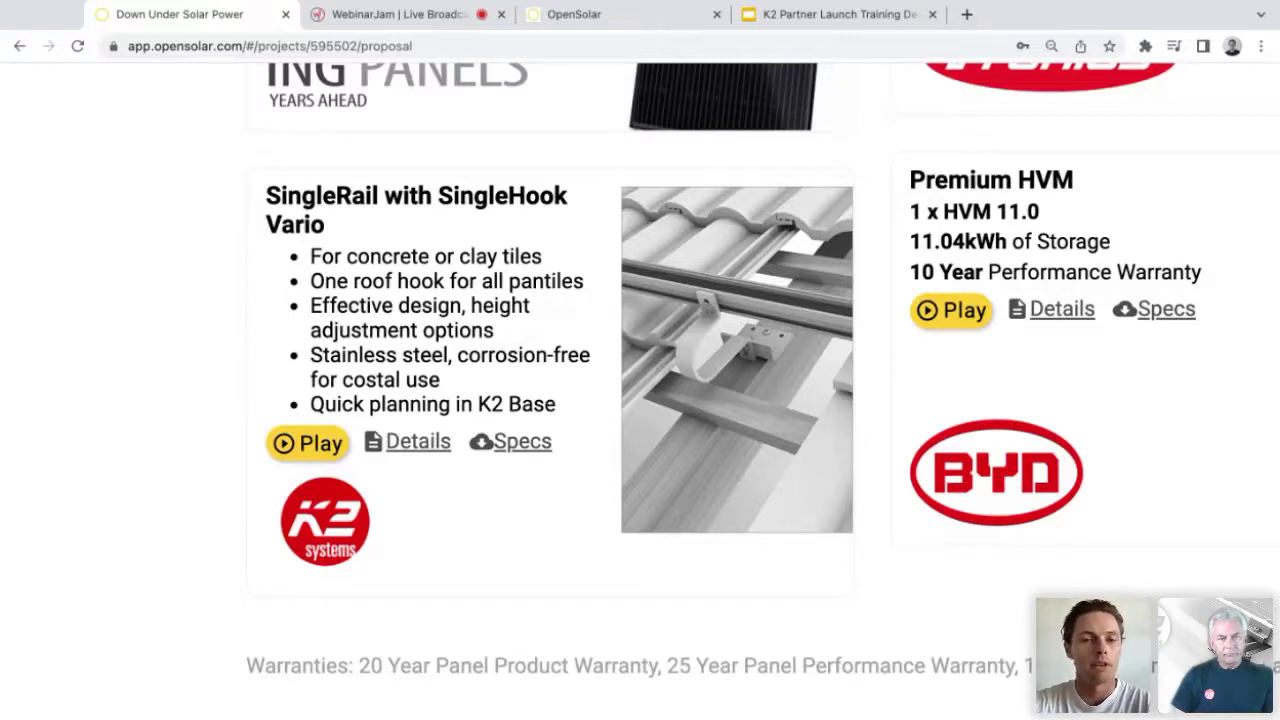
{"action": "scroll", "coordinate": [640, 370], "scroll_direction": "down", "scroll_amount": 5, "text": "ctrl"}
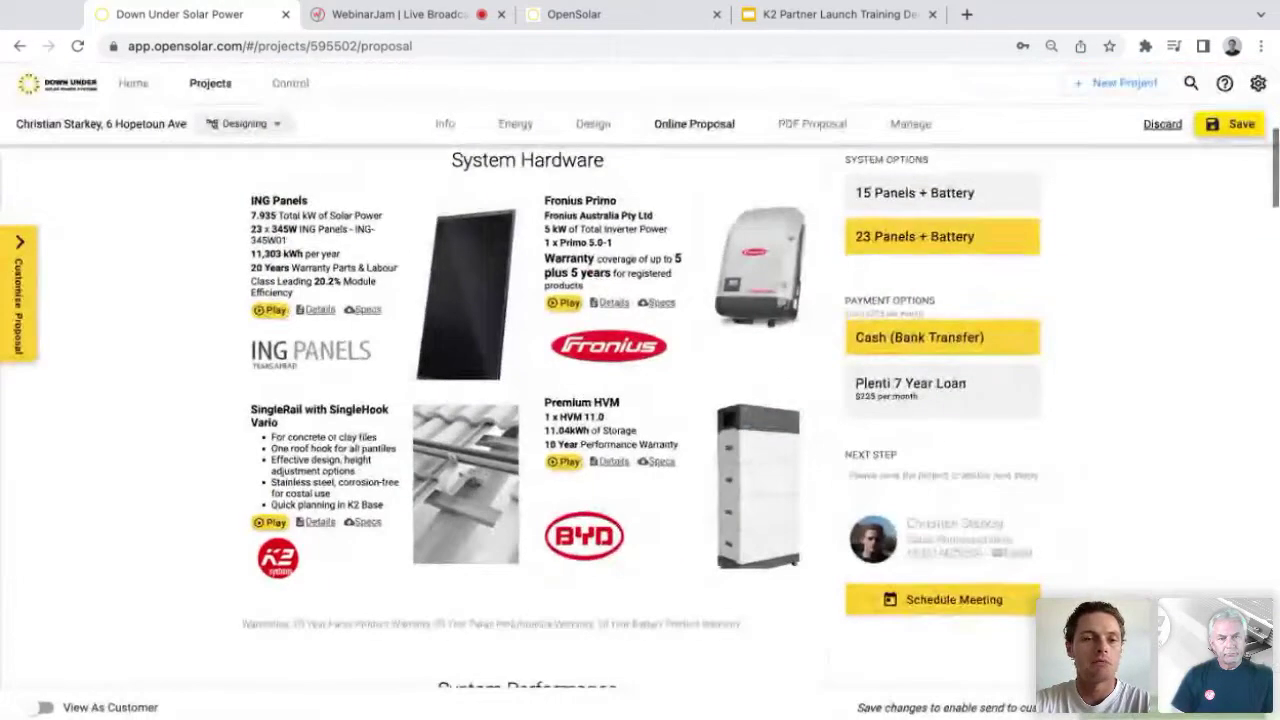
{"action": "left_click", "coordinate": [271, 522]}
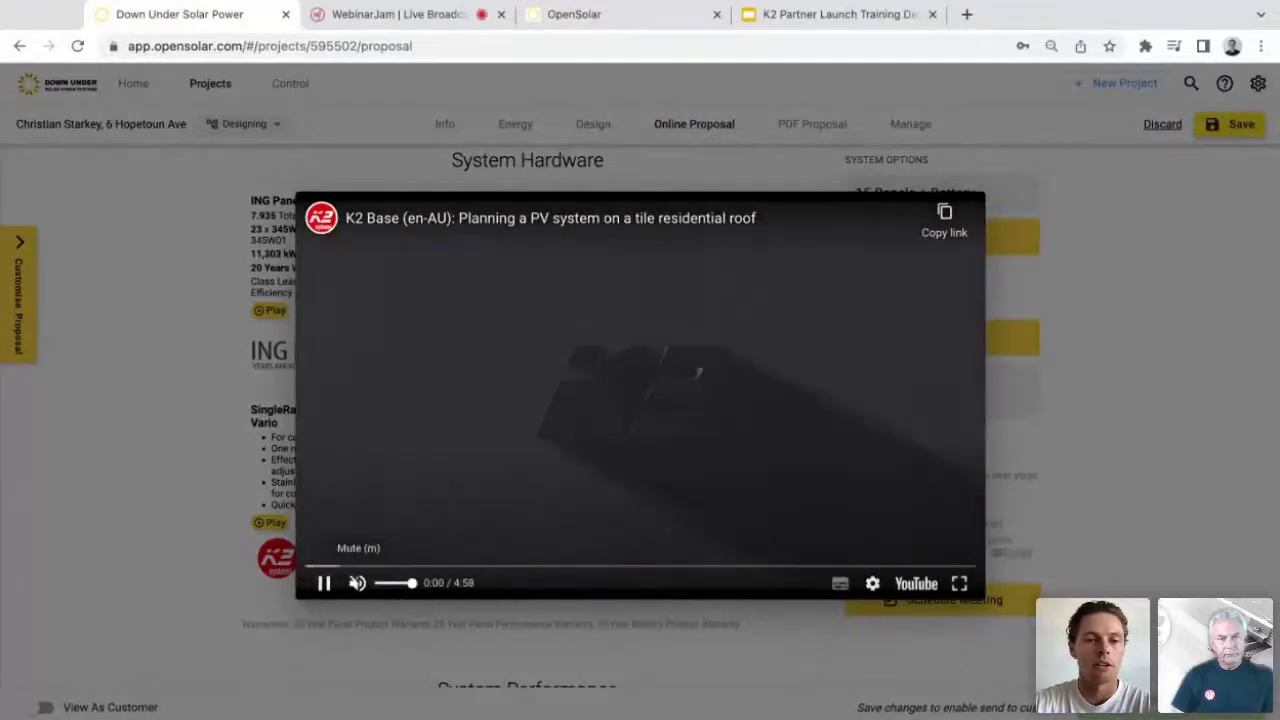
{"action": "left_click", "coordinate": [357, 583]}
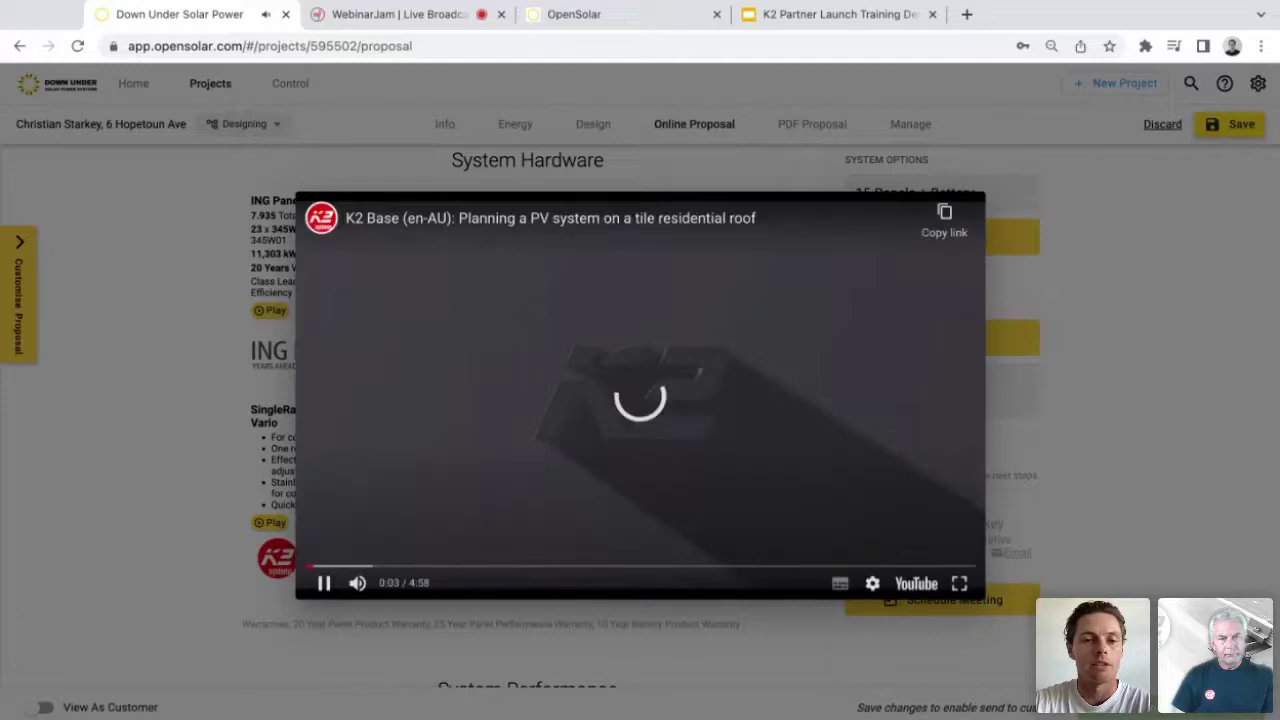
{"action": "left_click", "coordinate": [324, 583]}
{"action": "key", "text": "Escape"}
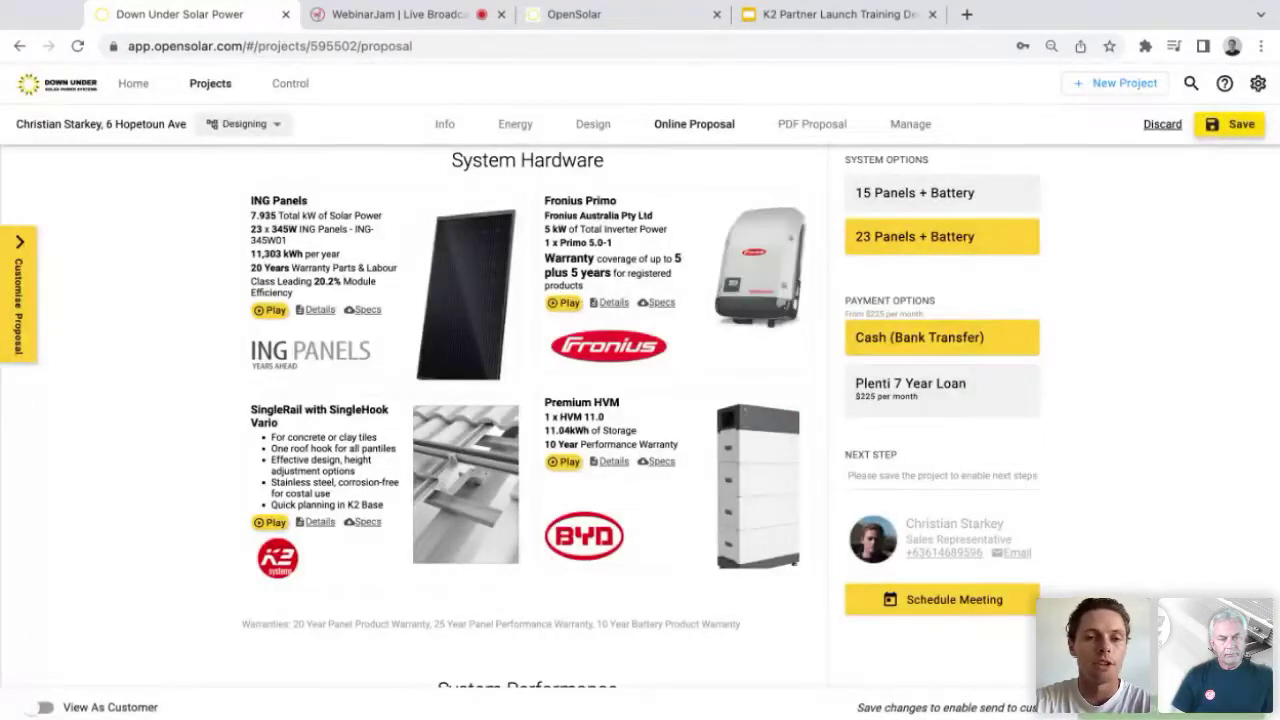
Step: Scroll through the rest of the online proposal, then leave the project for the Control dashboard
{"action": "scroll", "coordinate": [640, 410], "scroll_direction": "down", "scroll_amount": 1}
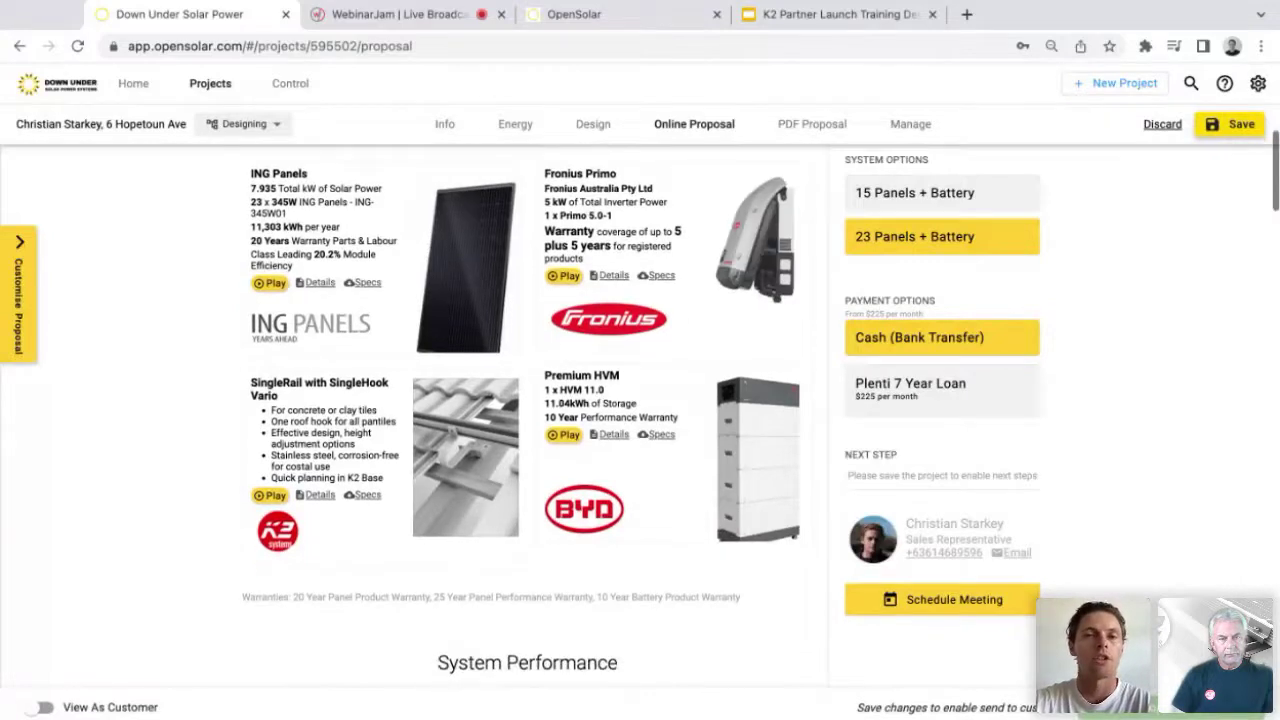
{"action": "scroll", "coordinate": [640, 410], "scroll_direction": "down", "scroll_amount": 1}
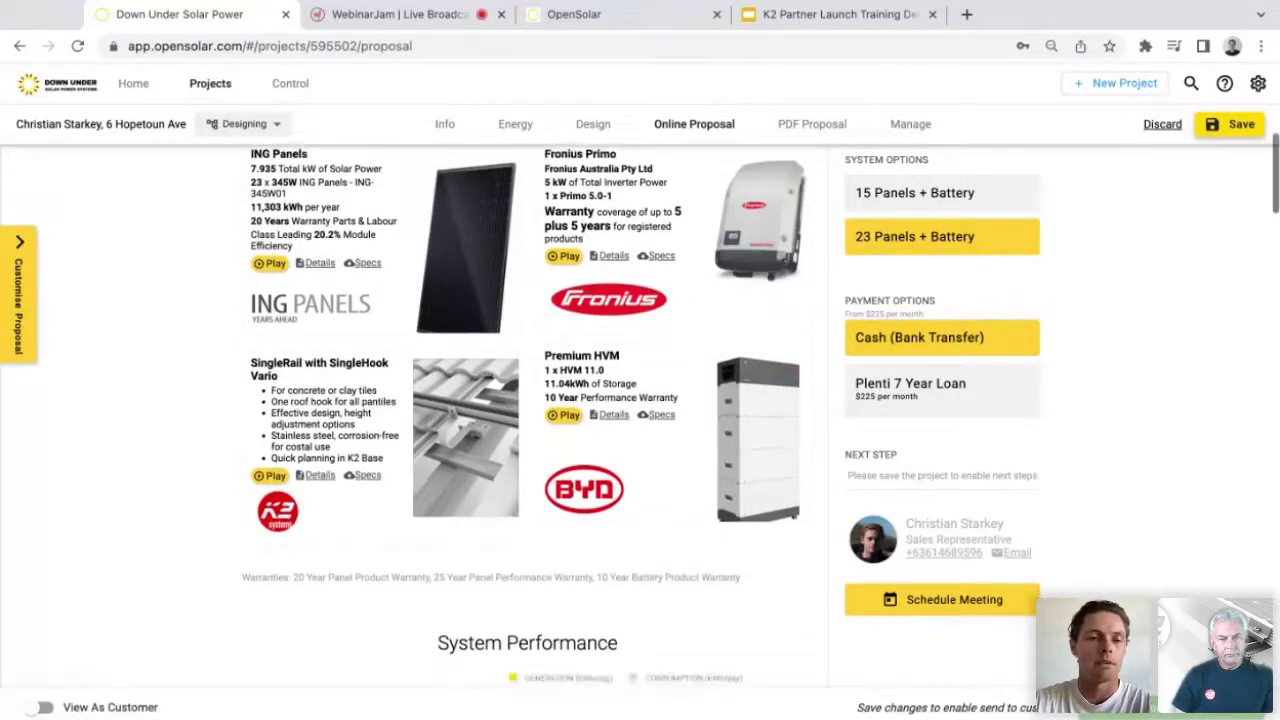
{"action": "scroll", "coordinate": [640, 410], "scroll_direction": "down", "scroll_amount": 3}
{"action": "scroll", "coordinate": [640, 410], "scroll_direction": "down", "scroll_amount": 1}
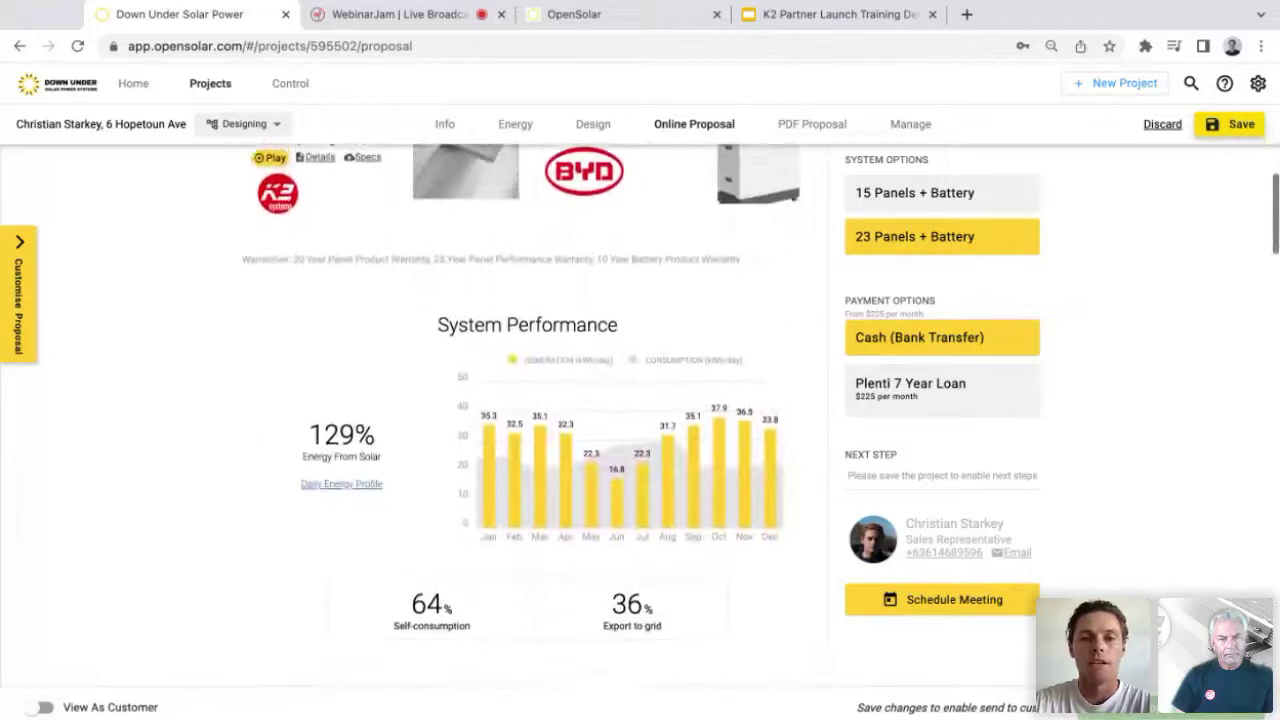
{"action": "scroll", "coordinate": [640, 410], "scroll_direction": "down", "scroll_amount": 5}
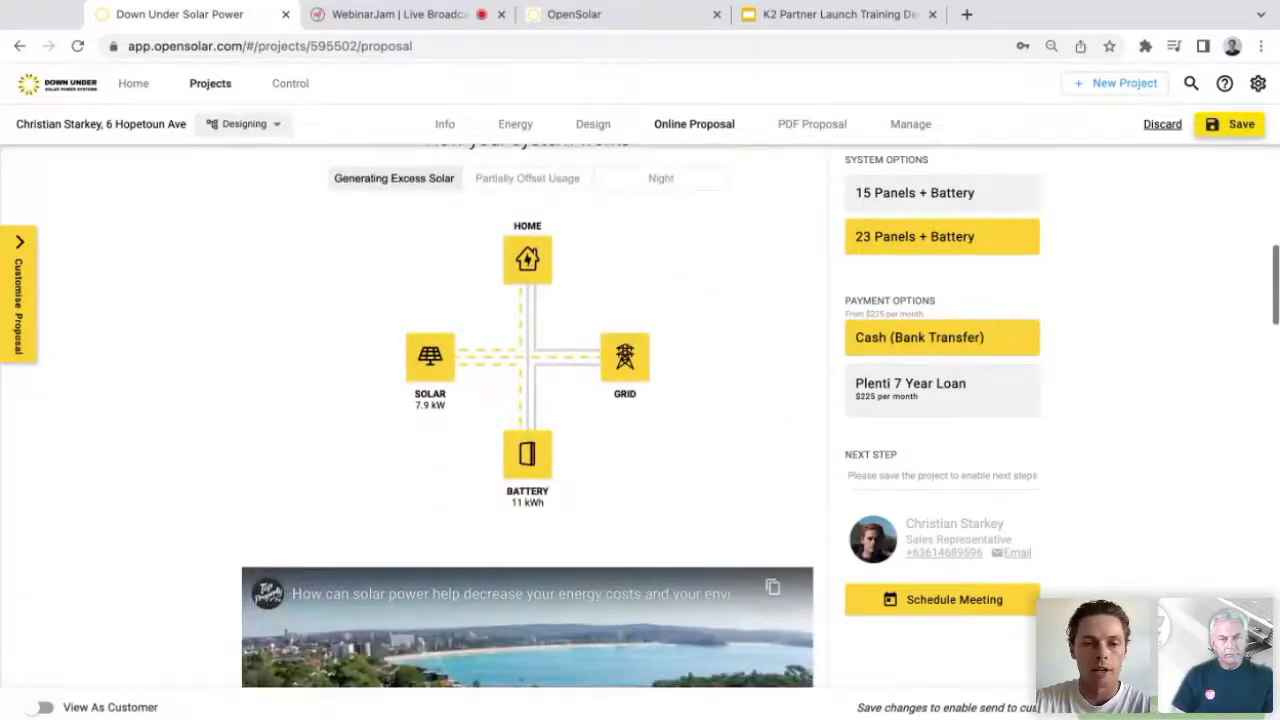
{"action": "scroll", "coordinate": [640, 410], "scroll_direction": "down", "scroll_amount": 3}
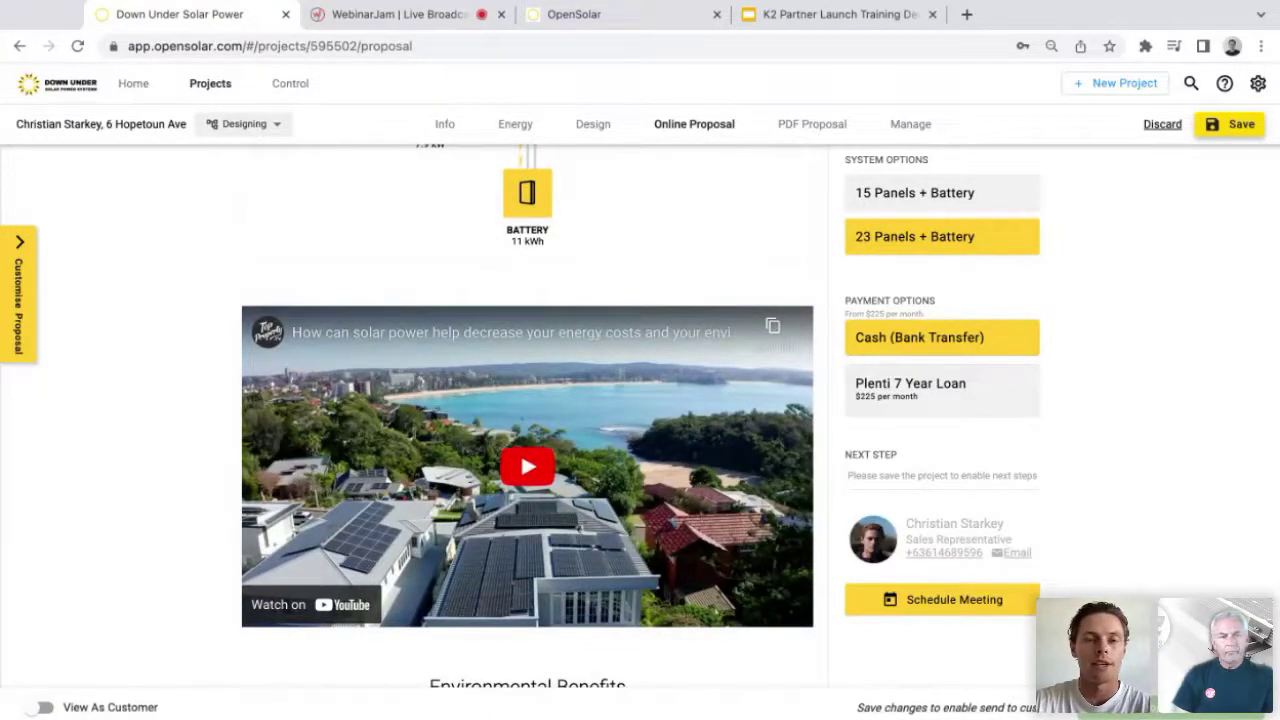
{"action": "scroll", "coordinate": [528, 410], "scroll_direction": "up", "scroll_amount": 6}
{"action": "scroll", "coordinate": [528, 410], "scroll_direction": "up", "scroll_amount": 4}
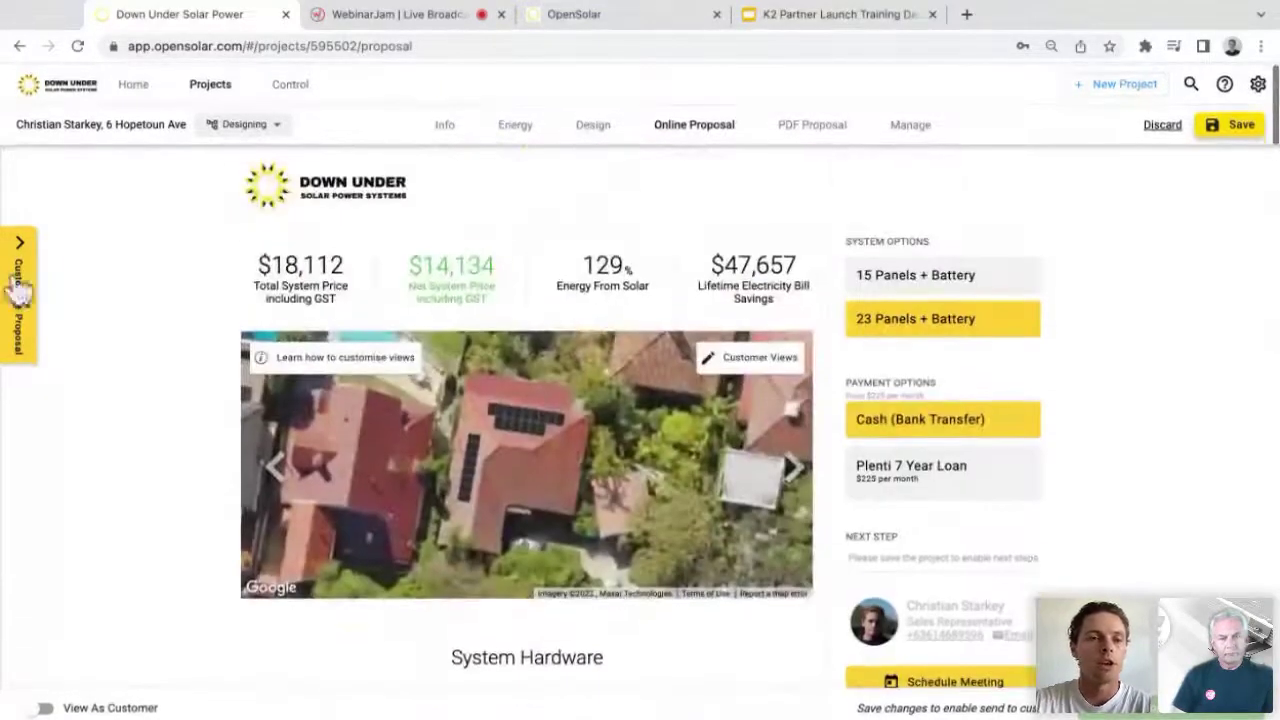
{"action": "scroll", "coordinate": [59, 492], "scroll_direction": "down", "scroll_amount": 4}
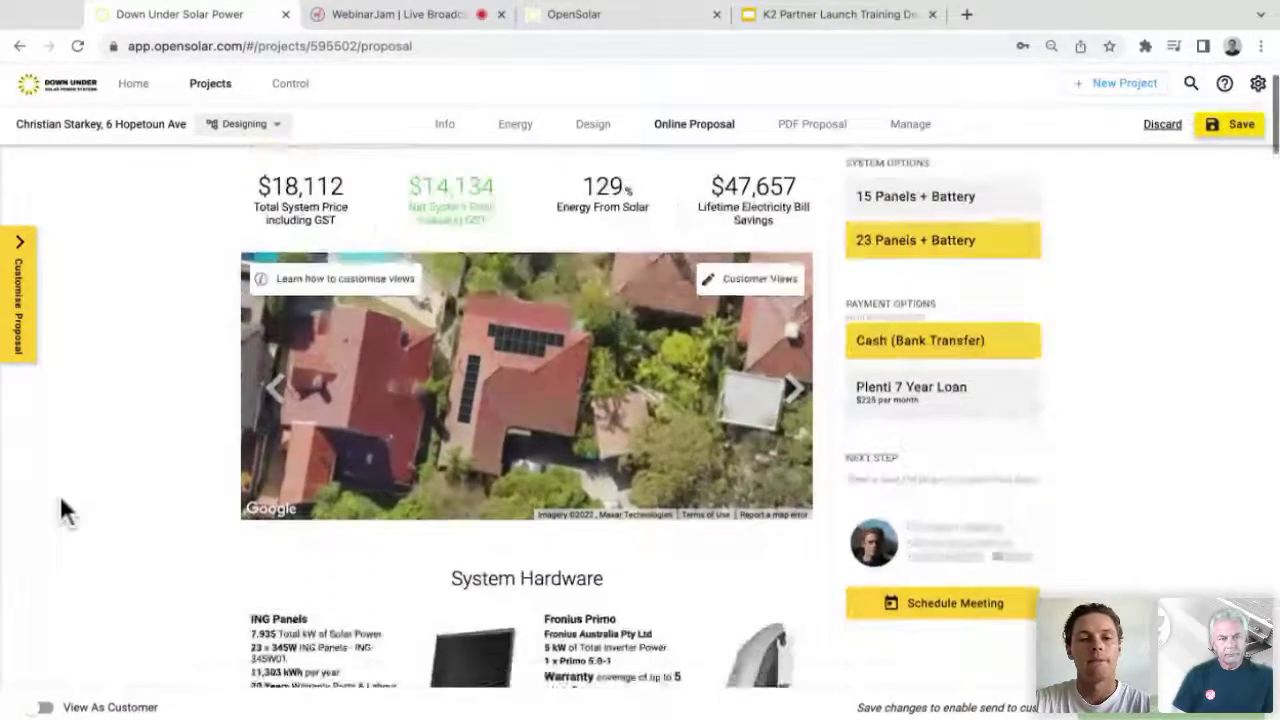
{"action": "scroll", "coordinate": [59, 492], "scroll_direction": "down", "scroll_amount": 4}
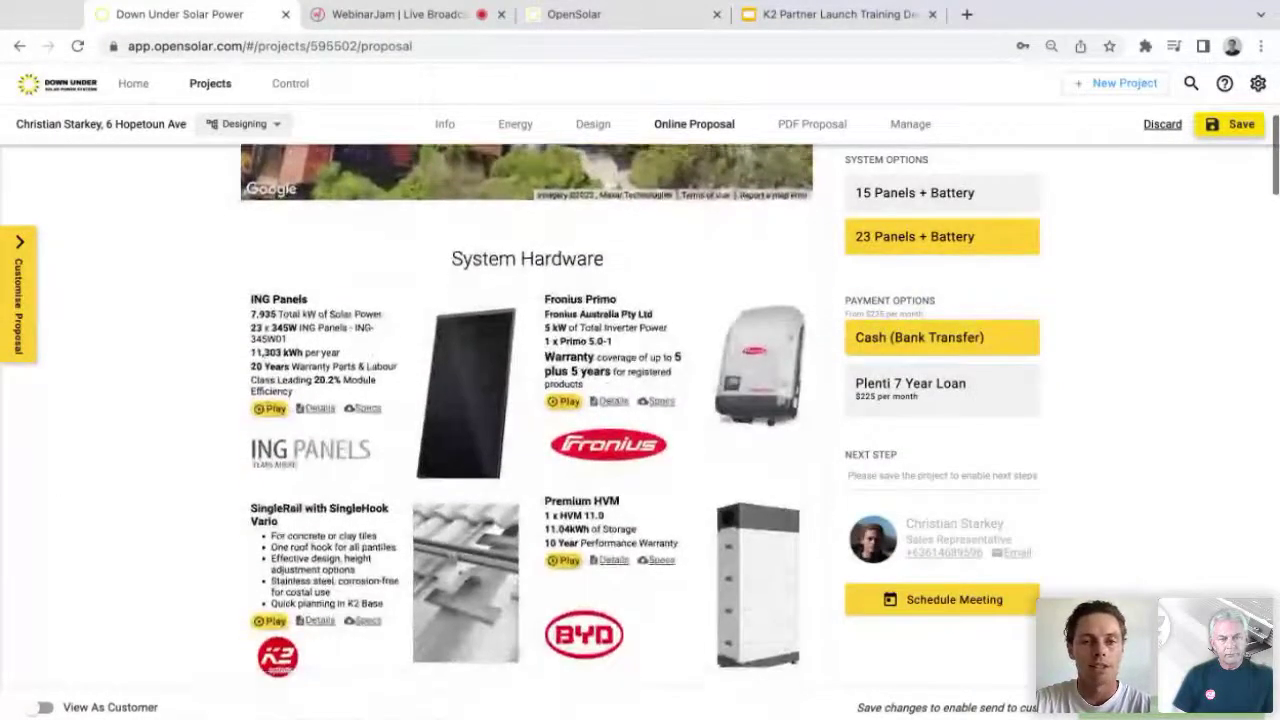
{"action": "scroll", "coordinate": [520, 404], "scroll_direction": "down", "scroll_amount": 2}
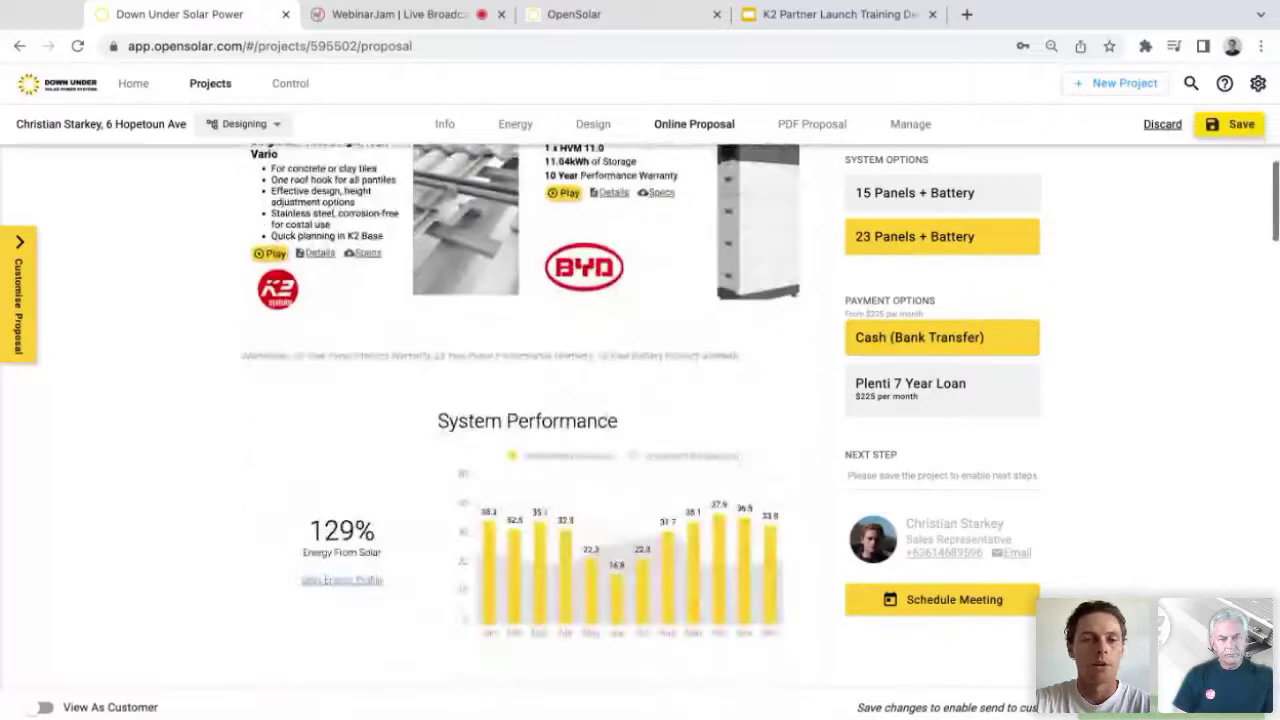
{"action": "scroll", "coordinate": [527, 416], "scroll_direction": "down", "scroll_amount": 8}
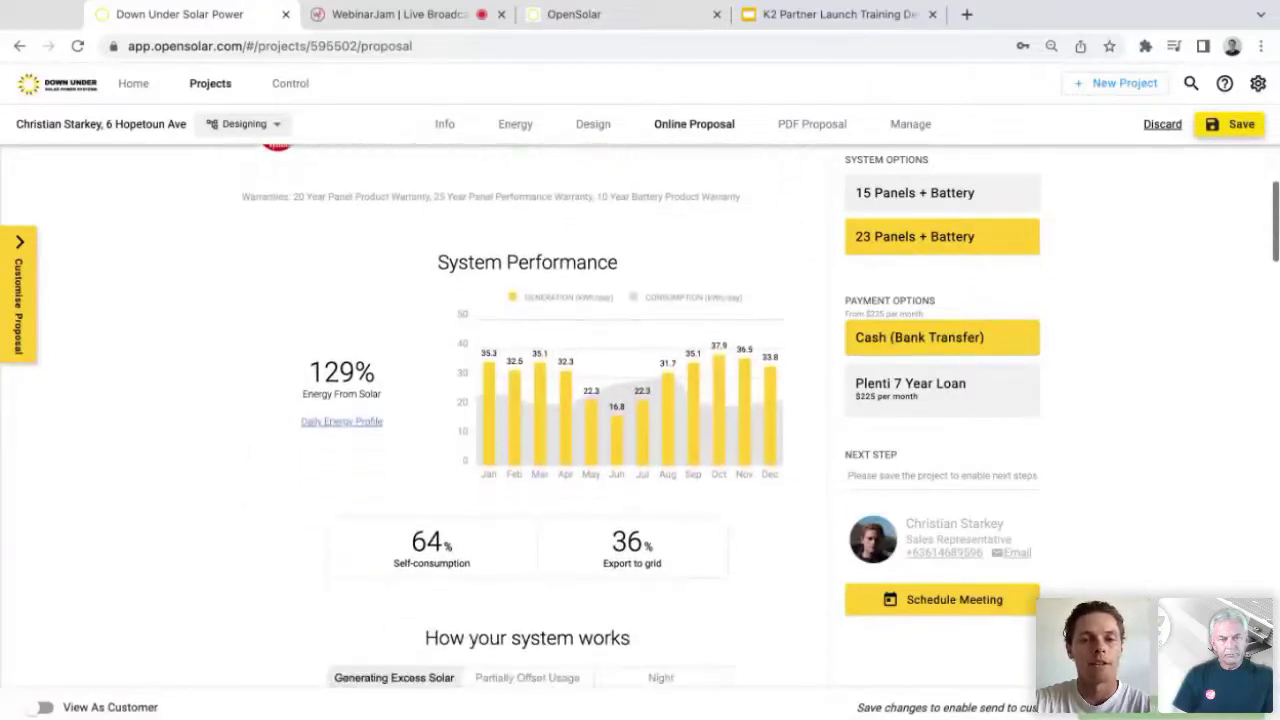
{"action": "scroll", "coordinate": [527, 416], "scroll_direction": "down", "scroll_amount": 6}
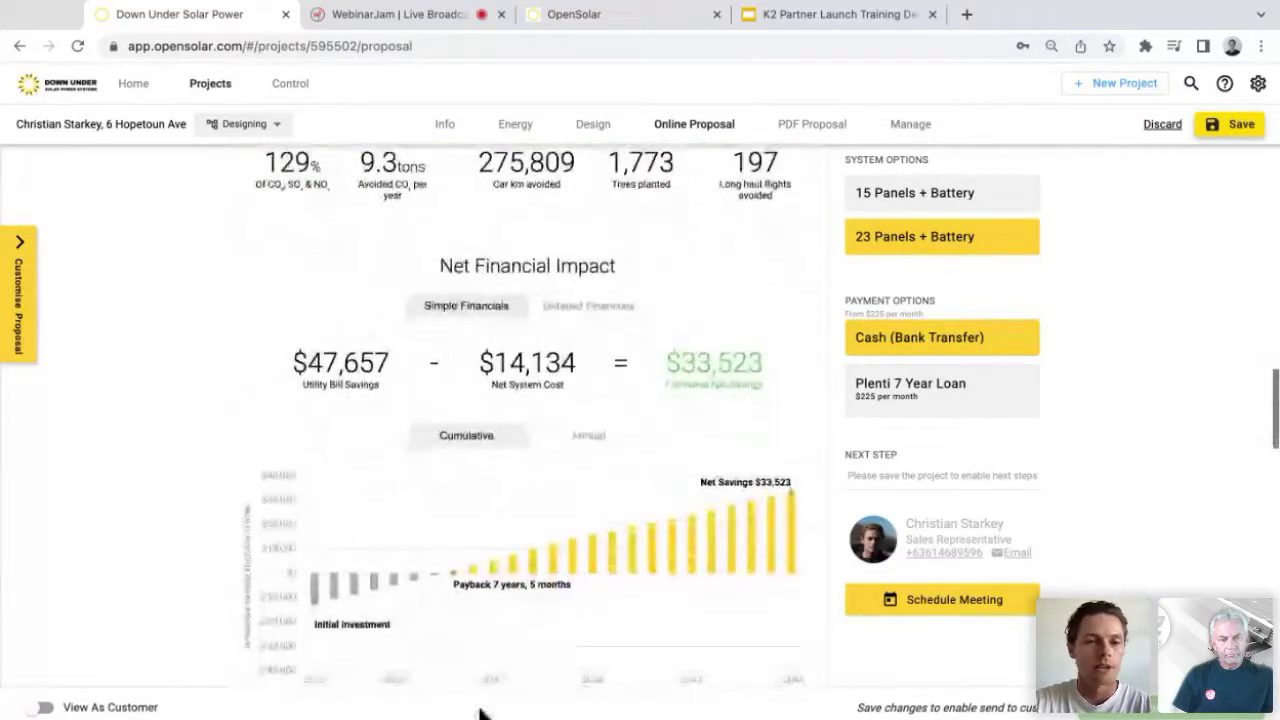
{"action": "scroll", "coordinate": [341, 327], "scroll_direction": "down", "scroll_amount": 5}
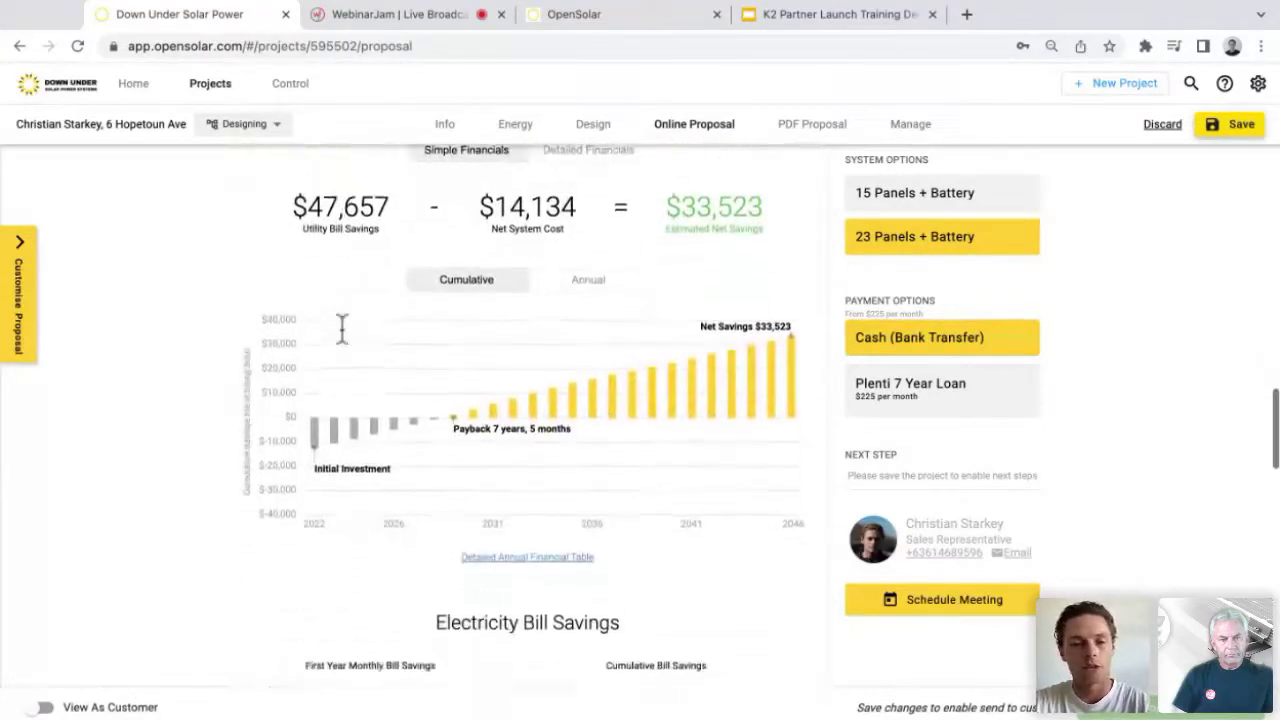
{"action": "scroll", "coordinate": [527, 416], "scroll_direction": "down", "scroll_amount": 4}
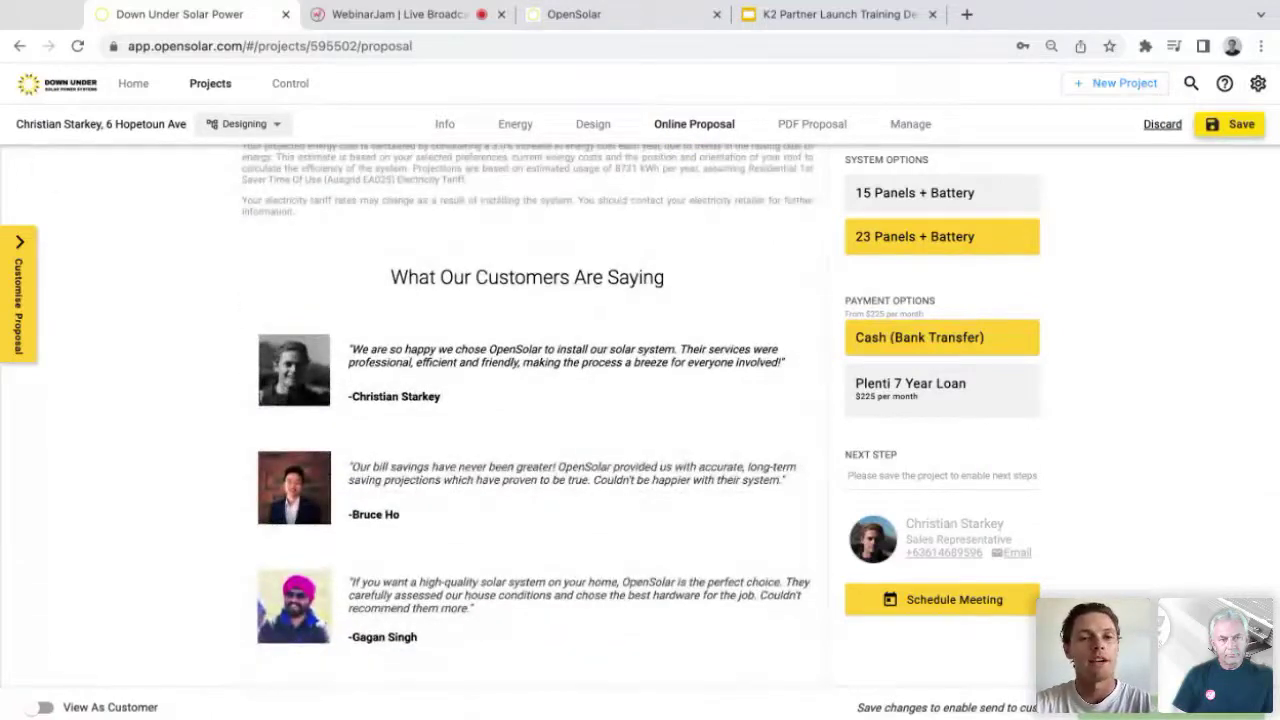
{"action": "scroll", "coordinate": [527, 400], "scroll_direction": "down", "scroll_amount": 1}
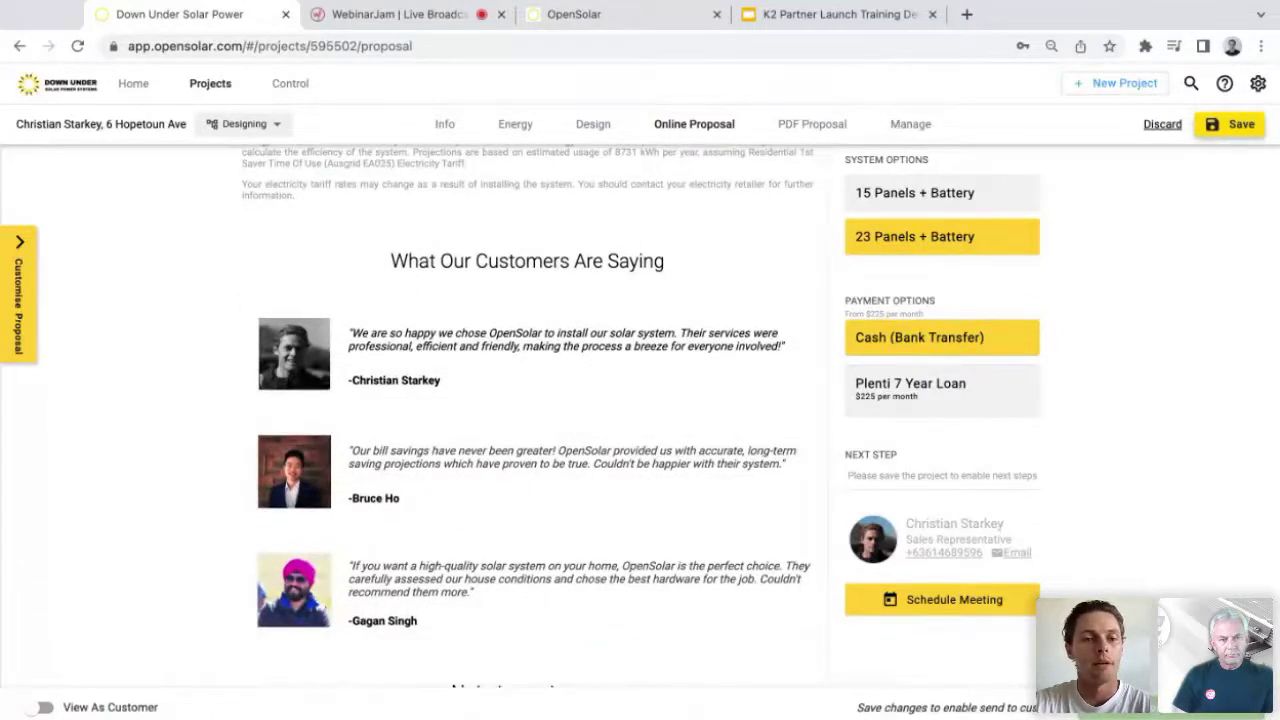
{"action": "scroll", "coordinate": [527, 416], "scroll_direction": "down", "scroll_amount": 1}
{"action": "scroll", "coordinate": [527, 416], "scroll_direction": "down", "scroll_amount": 3}
{"action": "scroll", "coordinate": [527, 416], "scroll_direction": "up", "scroll_amount": 10}
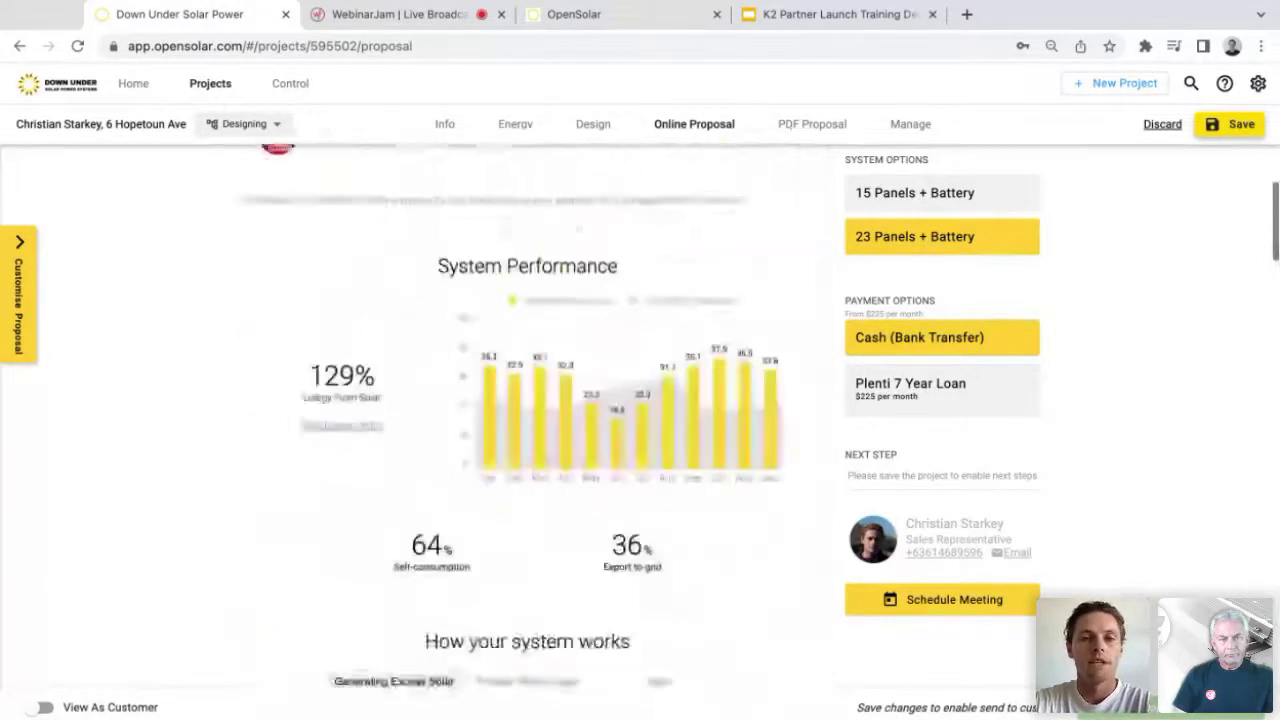
{"action": "scroll", "coordinate": [527, 416], "scroll_direction": "up", "scroll_amount": 5}
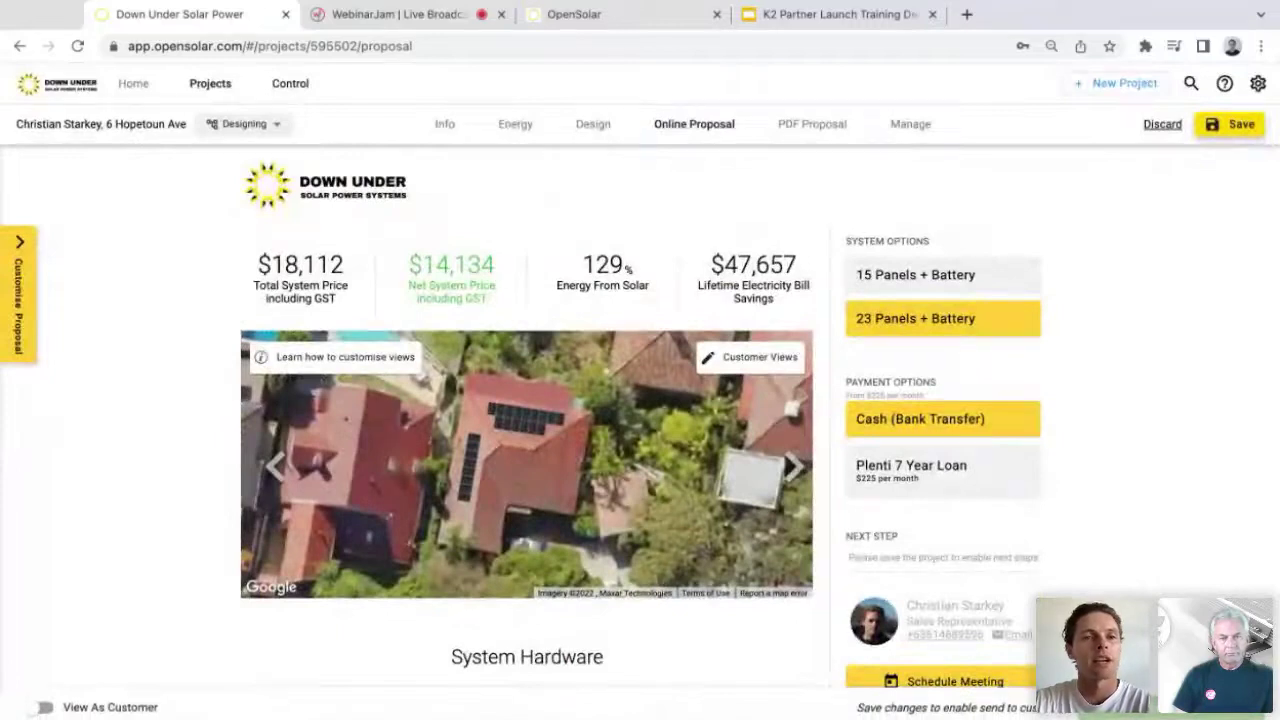
{"action": "left_click", "coordinate": [290, 85]}
{"action": "key", "text": "Return"}
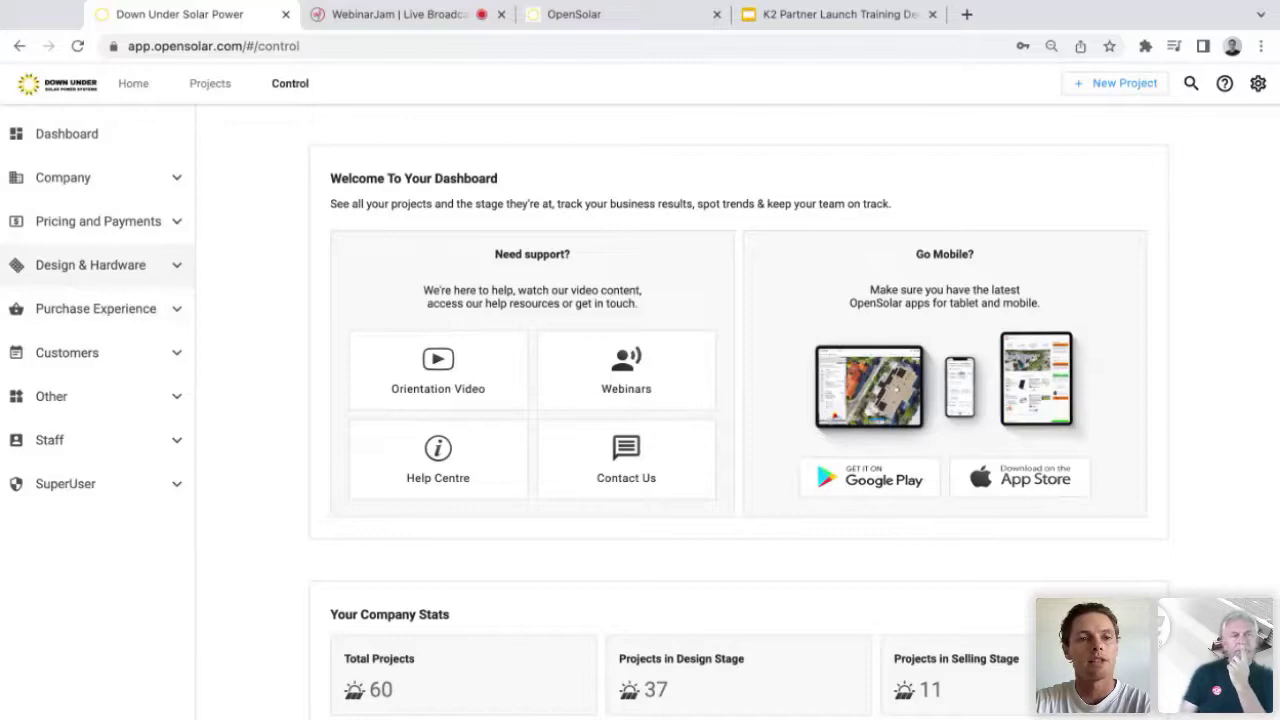
Step: In Design & Hardware > Other Components, add the K2 MultiRail System from a 'k2' database search
{"action": "left_click", "coordinate": [90, 265]}
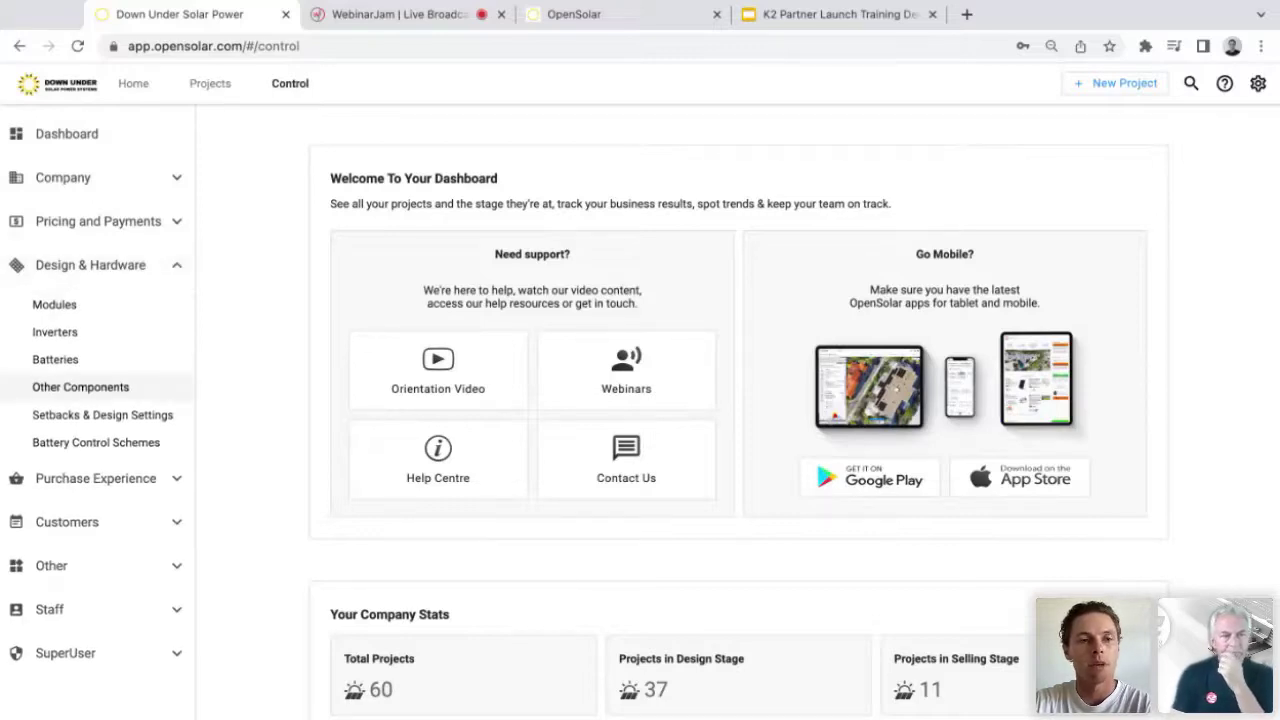
{"action": "left_click", "coordinate": [80, 387]}
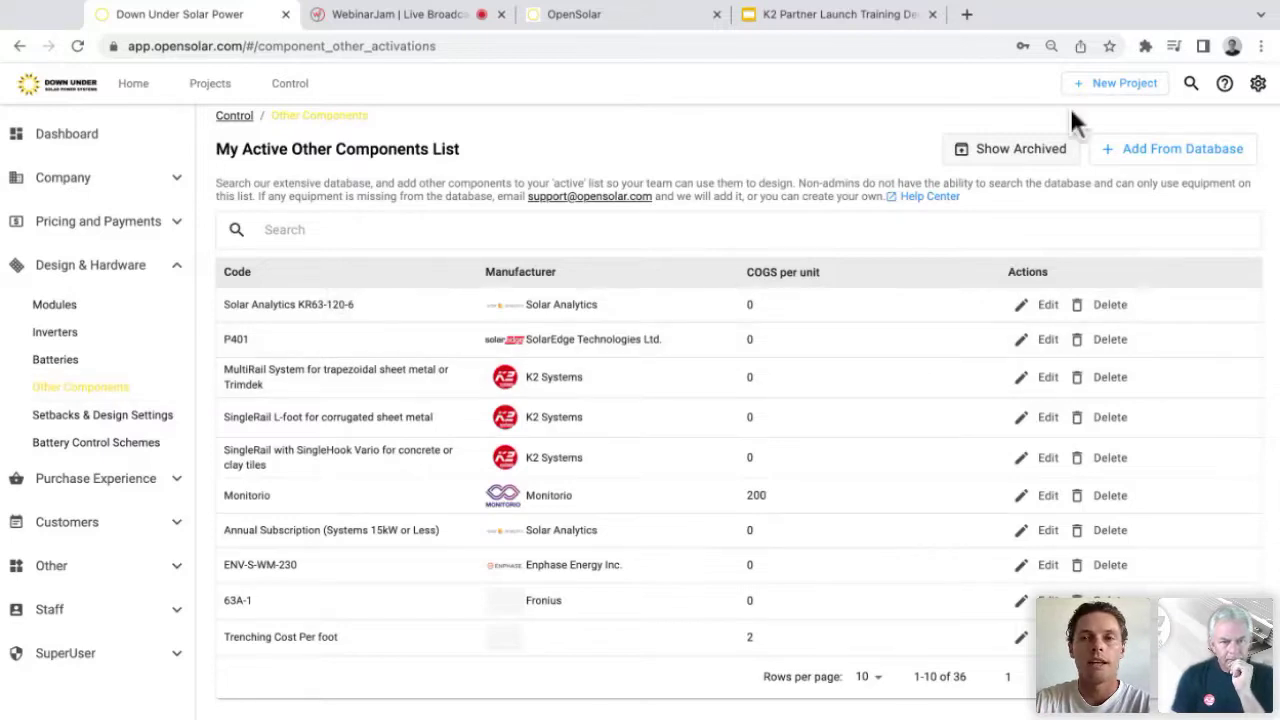
{"action": "left_click", "coordinate": [1172, 148]}
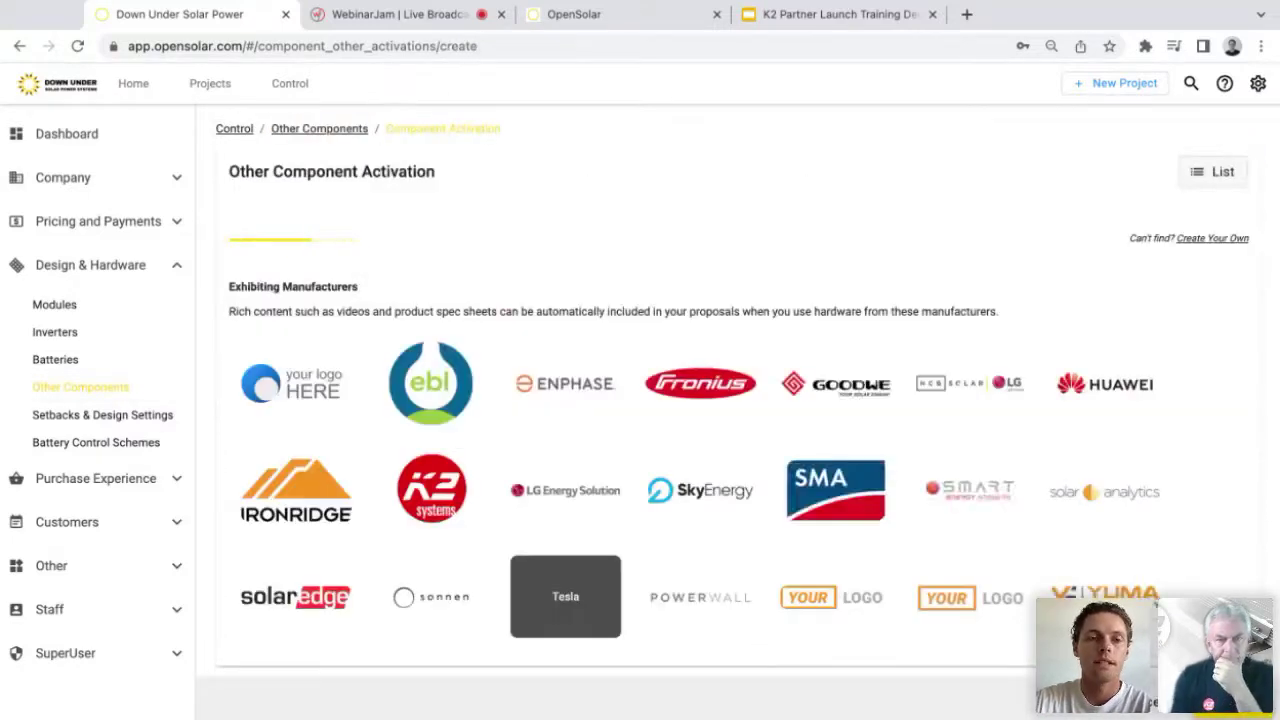
{"action": "left_click", "coordinate": [450, 245]}
{"action": "type", "text": "k2"}
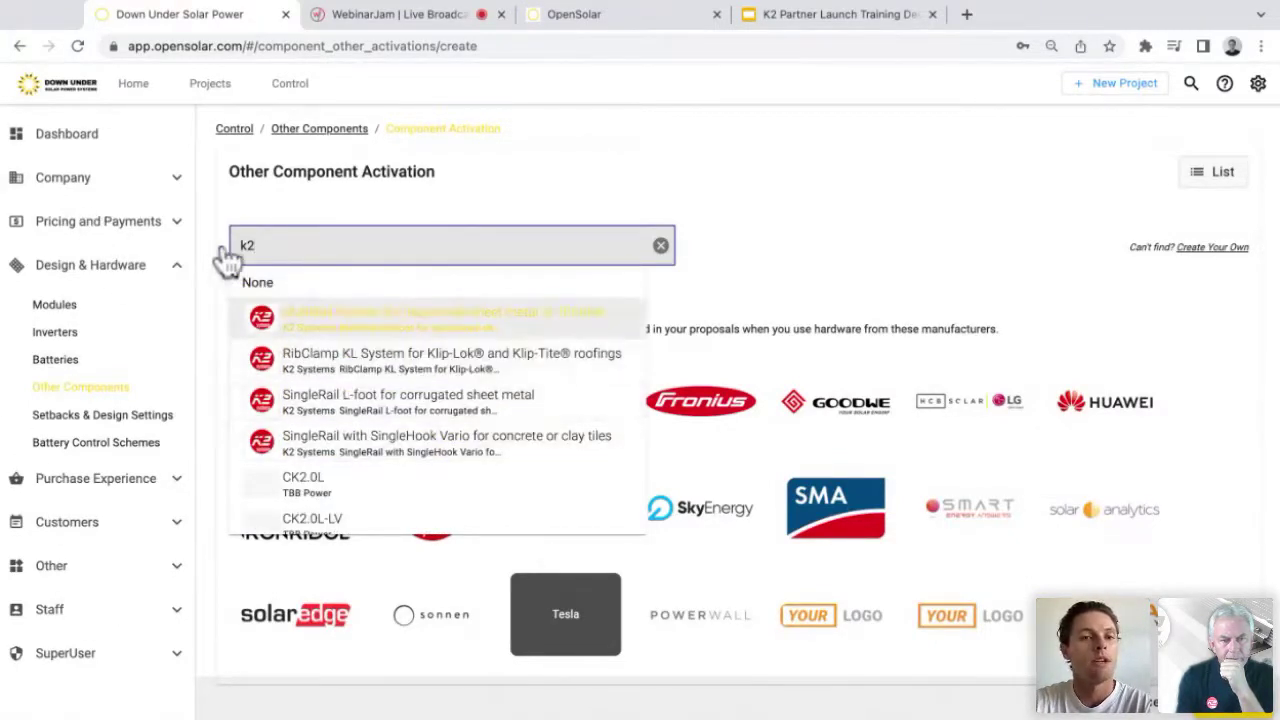
{"action": "key", "text": "Down"}
{"action": "key", "text": "Down"}
{"action": "key", "text": "Up"}
{"action": "key", "text": "Up"}
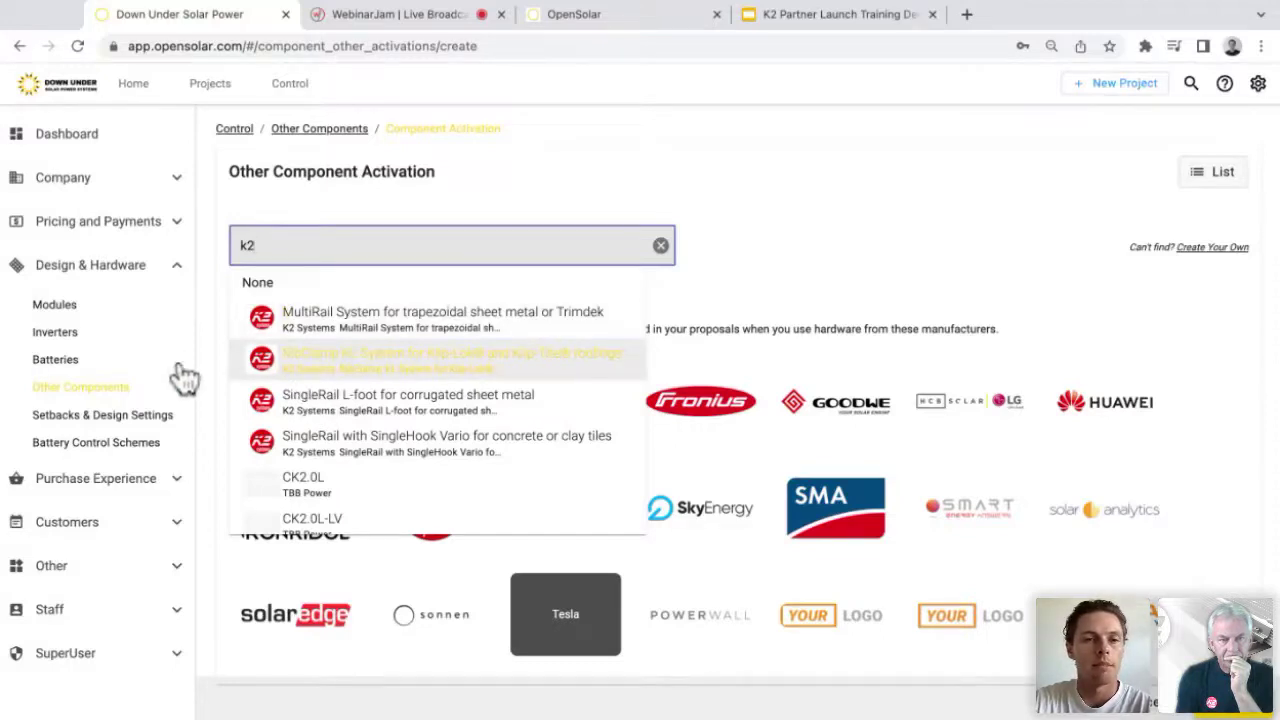
{"action": "key", "text": "Up"}
{"action": "key", "text": "Return"}
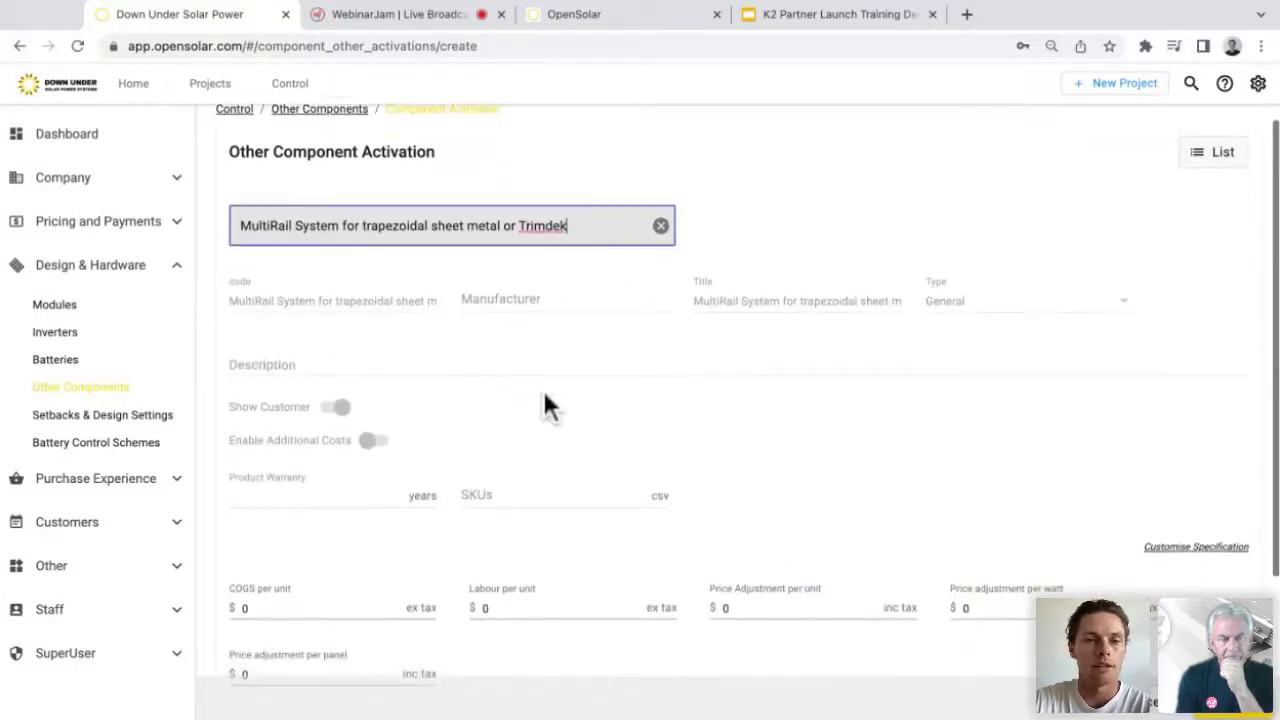
Step: Review the MultiRail cost and activation fields, then return to Other Components and go Home
{"action": "scroll", "coordinate": [545, 397], "scroll_direction": "down", "scroll_amount": 1}
{"action": "scroll", "coordinate": [200, 216], "scroll_direction": "down", "scroll_amount": 1}
{"action": "scroll", "coordinate": [200, 214], "scroll_direction": "down", "scroll_amount": 1}
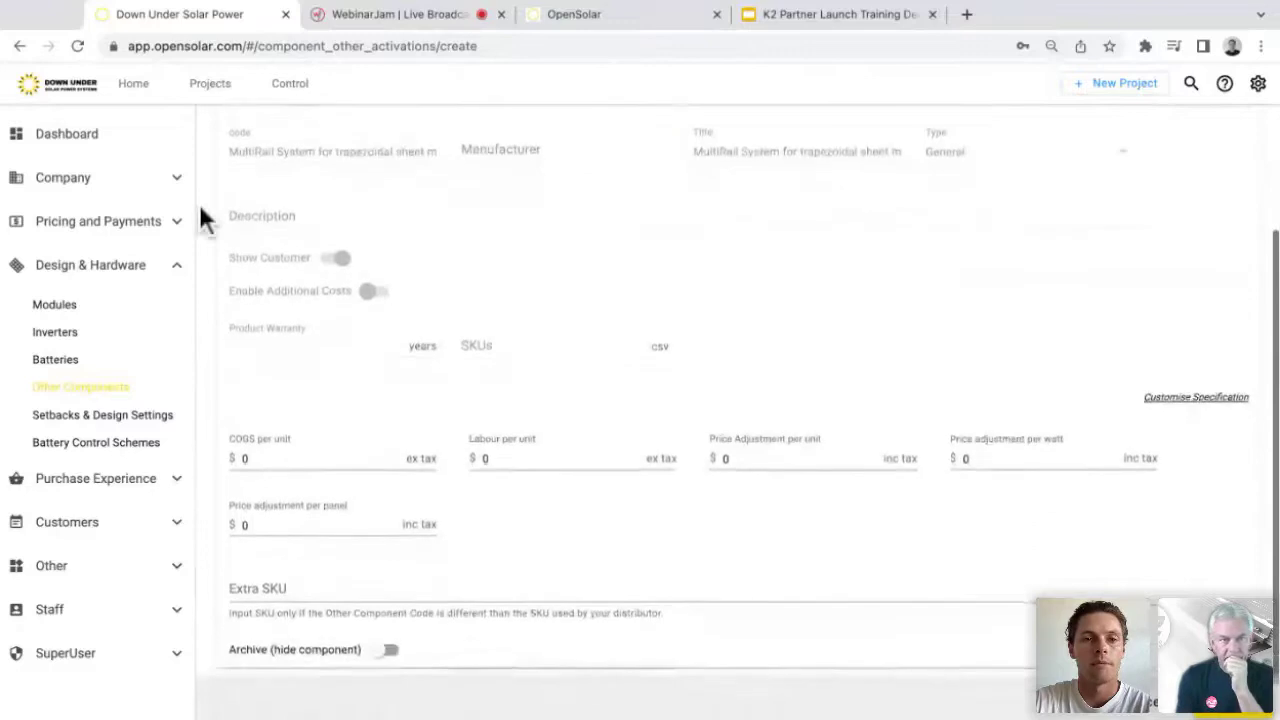
{"action": "scroll", "coordinate": [480, 86], "scroll_direction": "up", "scroll_amount": 1}
{"action": "scroll", "coordinate": [63, 261], "scroll_direction": "down", "scroll_amount": 1}
{"action": "scroll", "coordinate": [63, 261], "scroll_direction": "down", "scroll_amount": 1}
{"action": "left_click", "coordinate": [320, 405]}
{"action": "key", "text": "Tab"}
{"action": "left_click", "coordinate": [415, 580]}
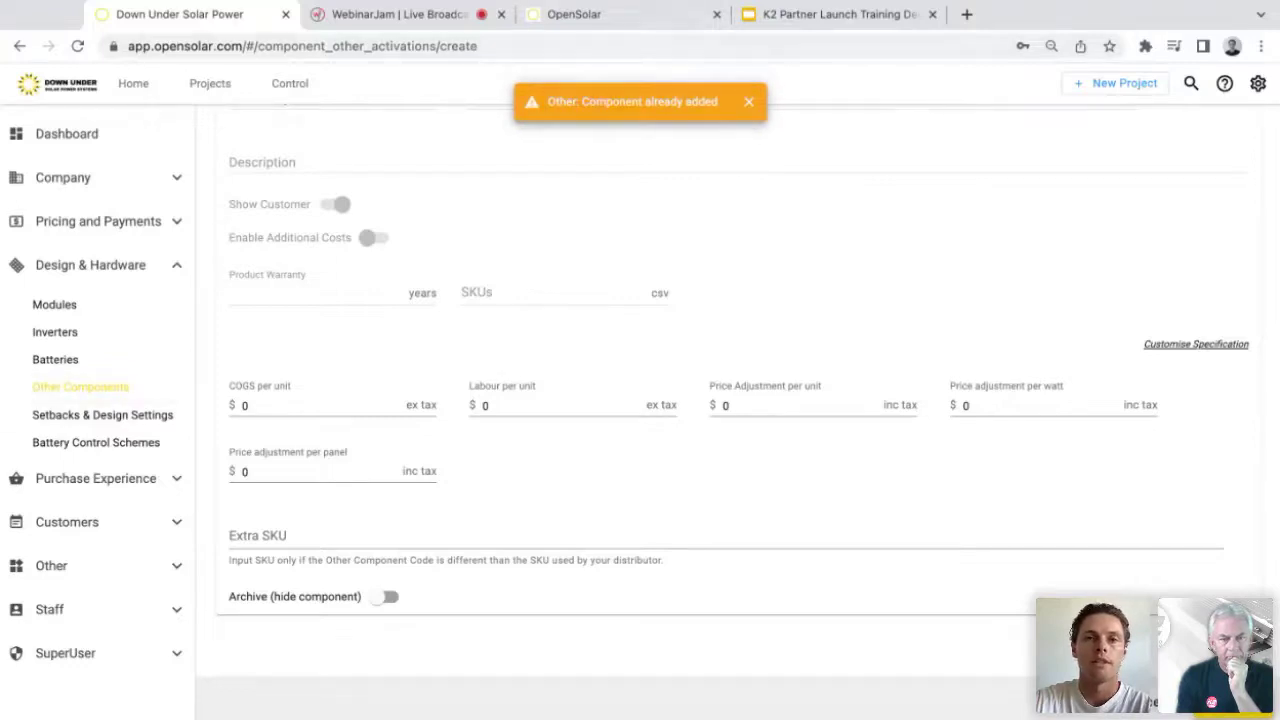
{"action": "left_click", "coordinate": [80, 387]}
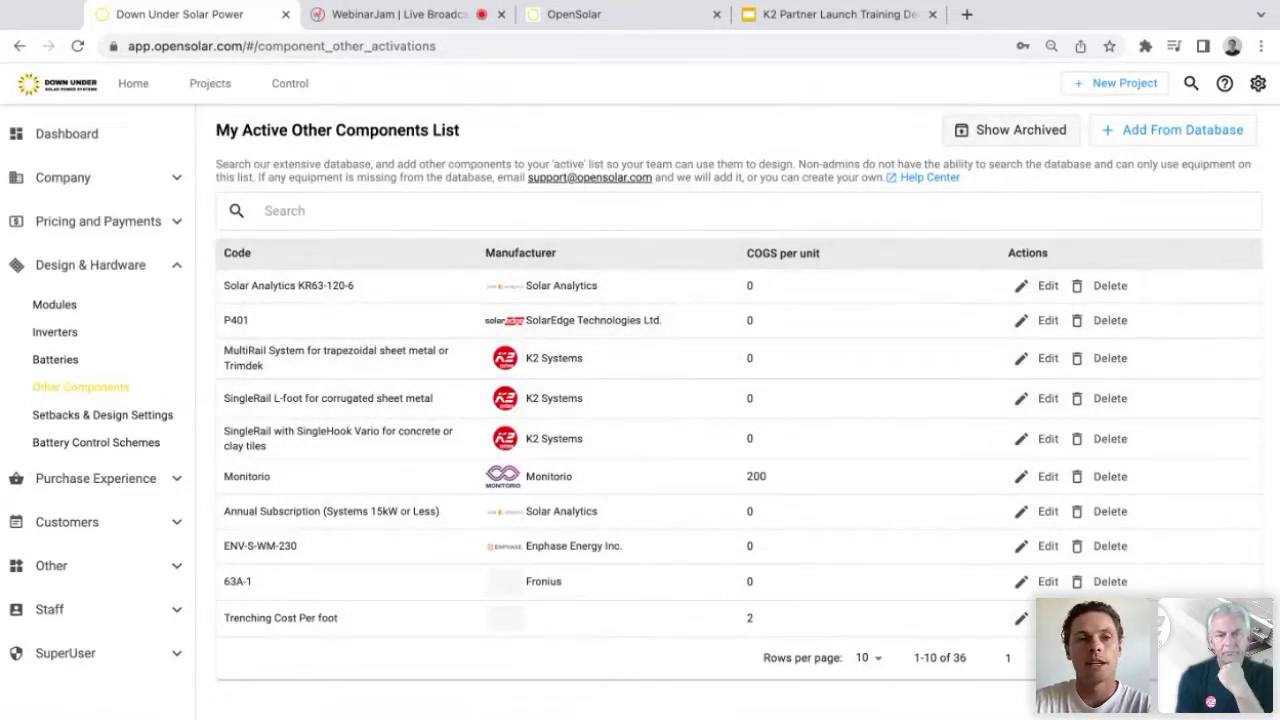
{"action": "left_click", "coordinate": [133, 83]}
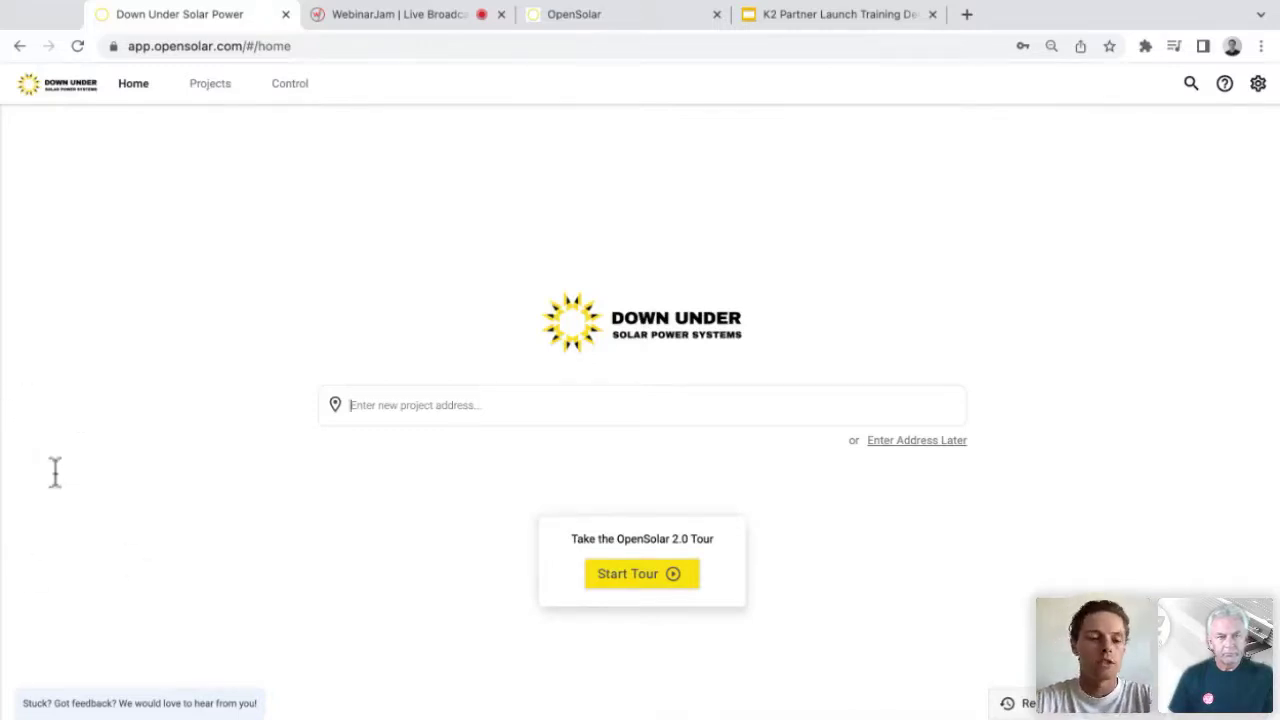
Step: Create a new project by searching the street address and choosing the matching suggestion
{"action": "key", "text": "BackSpace"}
{"action": "key", "text": "BackSpace"}
{"action": "key", "text": "BackSpace"}
{"action": "key", "text": "BackSpace"}
{"action": "key", "text": "BackSpace"}
{"action": "key", "text": "BackSpace"}
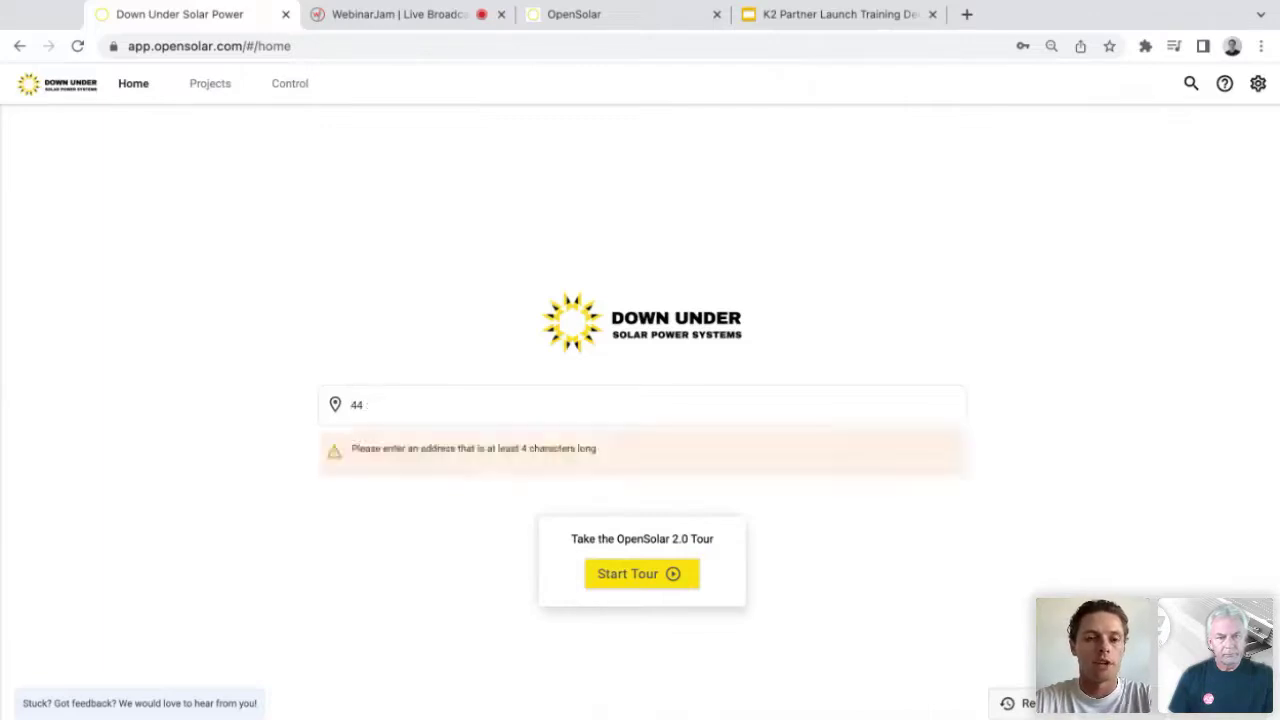
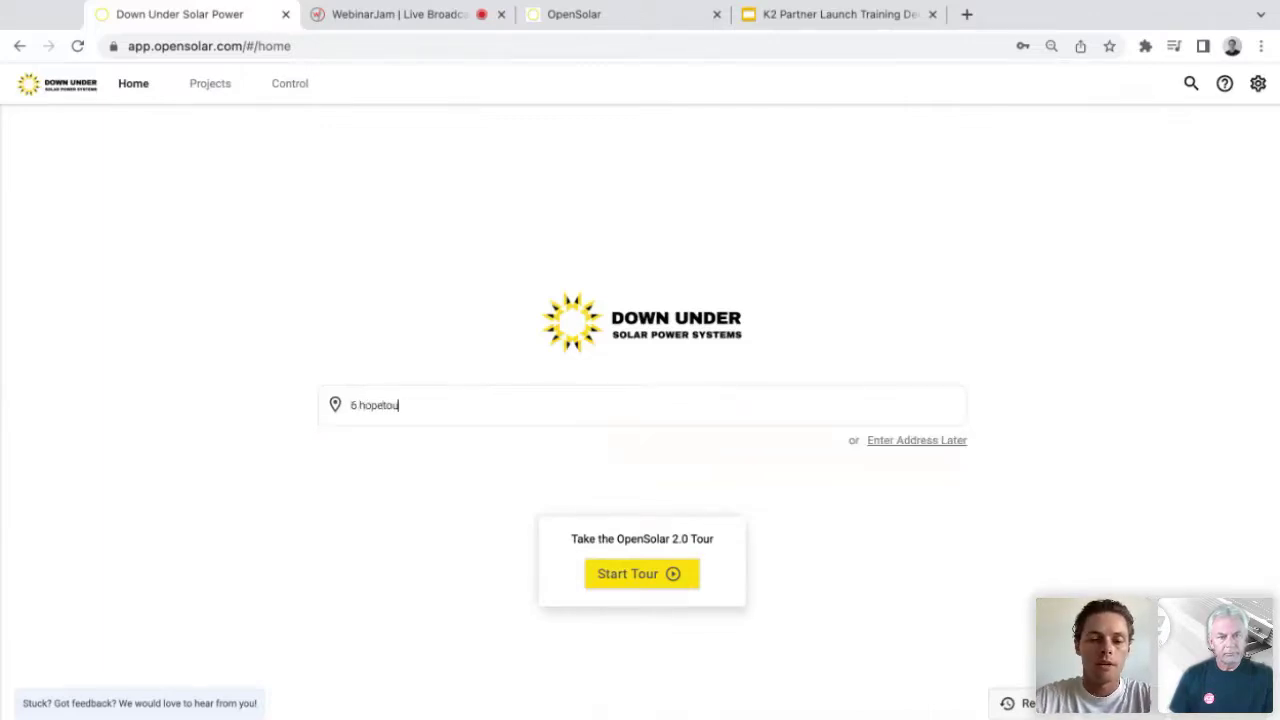
{"action": "key", "text": "Down"}
{"action": "key", "text": "Down"}
{"action": "key", "text": "Return"}
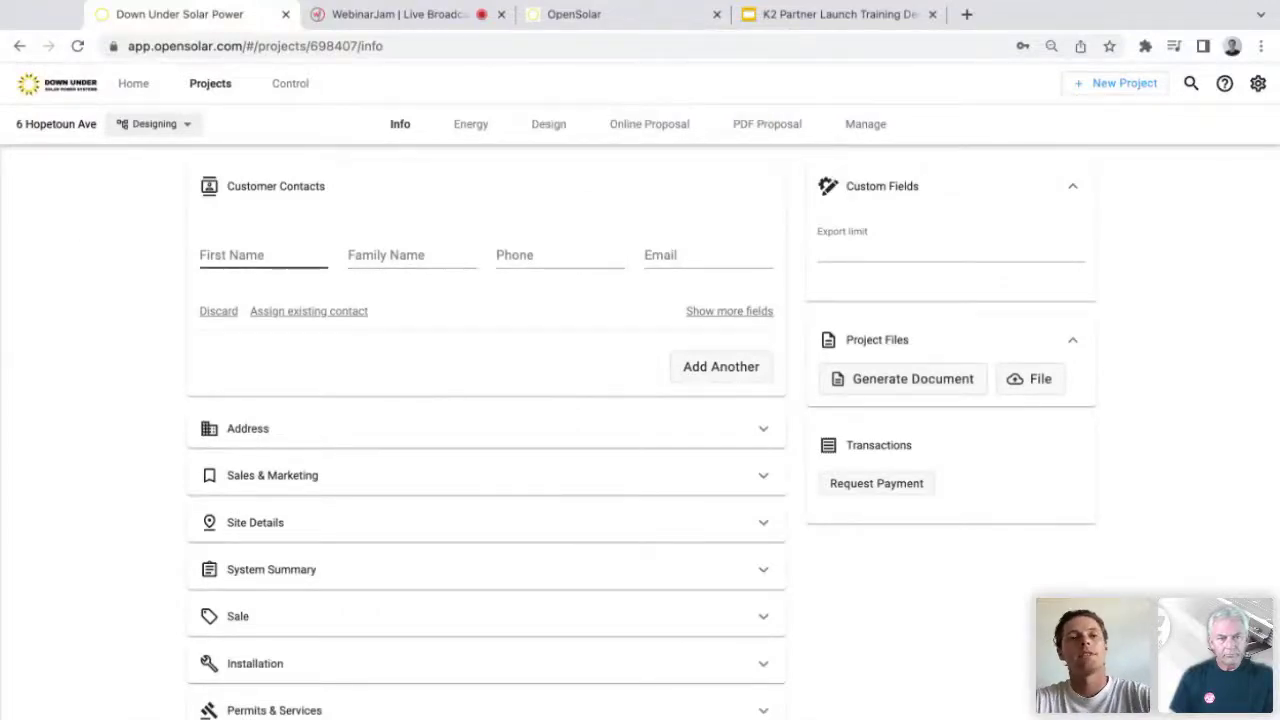
Step: Enter the customer's first name, family name and e-mail in Customer Contacts
{"action": "left_click", "coordinate": [240, 257]}
{"action": "key", "text": "Tab"}
{"action": "key", "text": "Tab"}
Step: Skip the Nearmap prompt on the Energy page and bring up the Design view's aerial imagery
{"action": "left_click", "coordinate": [470, 124]}
{"action": "left_click", "coordinate": [680, 412]}
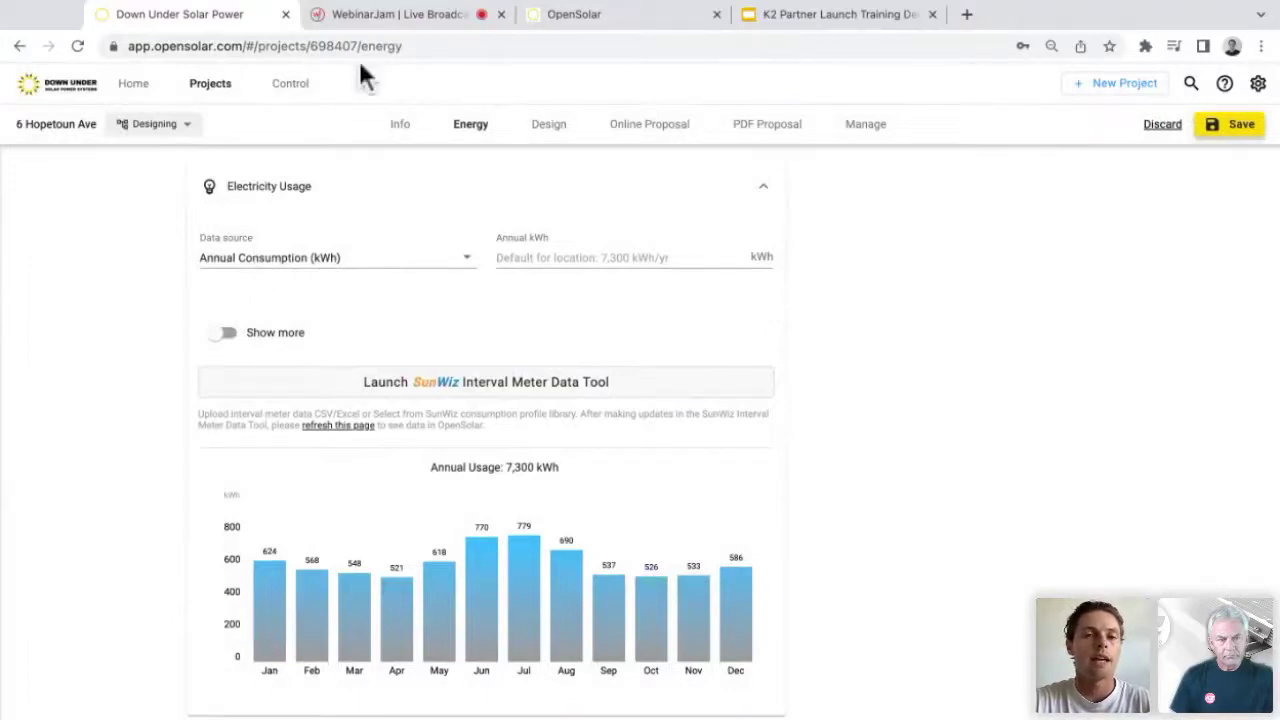
{"action": "left_click", "coordinate": [548, 124]}
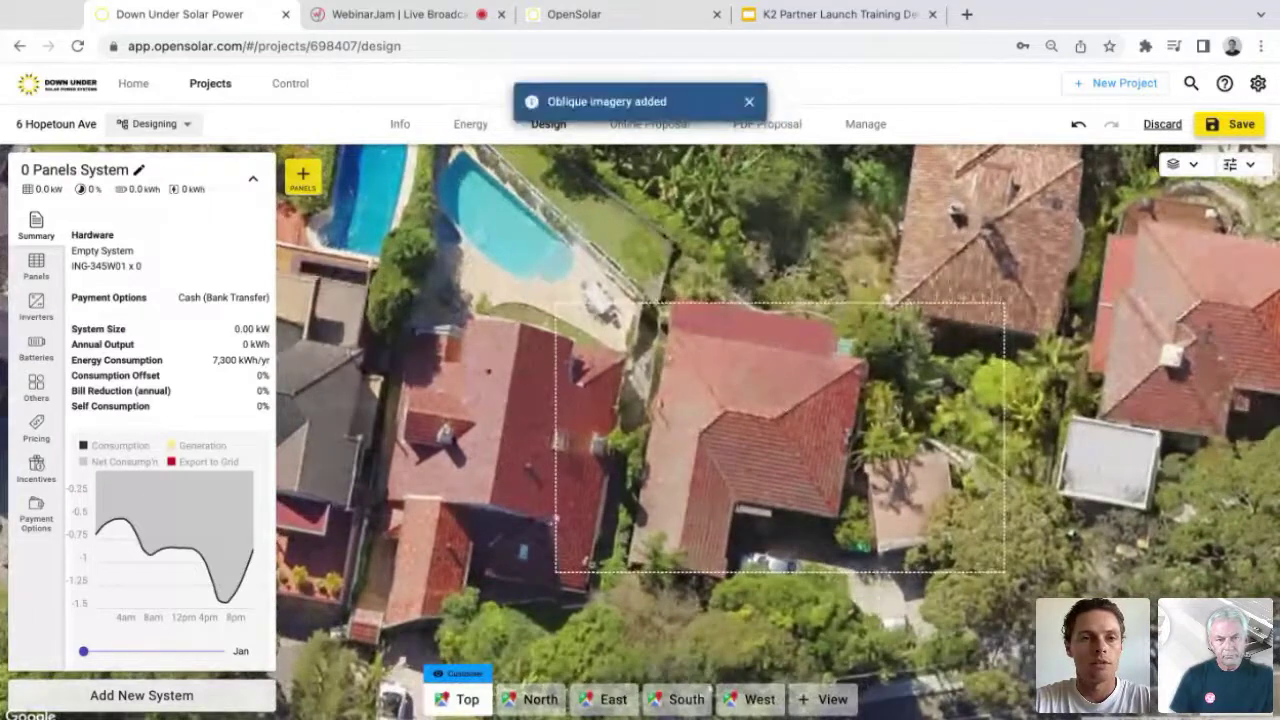
Step: Place a 15-panel group on the house roof
{"action": "left_click", "coordinate": [36, 266]}
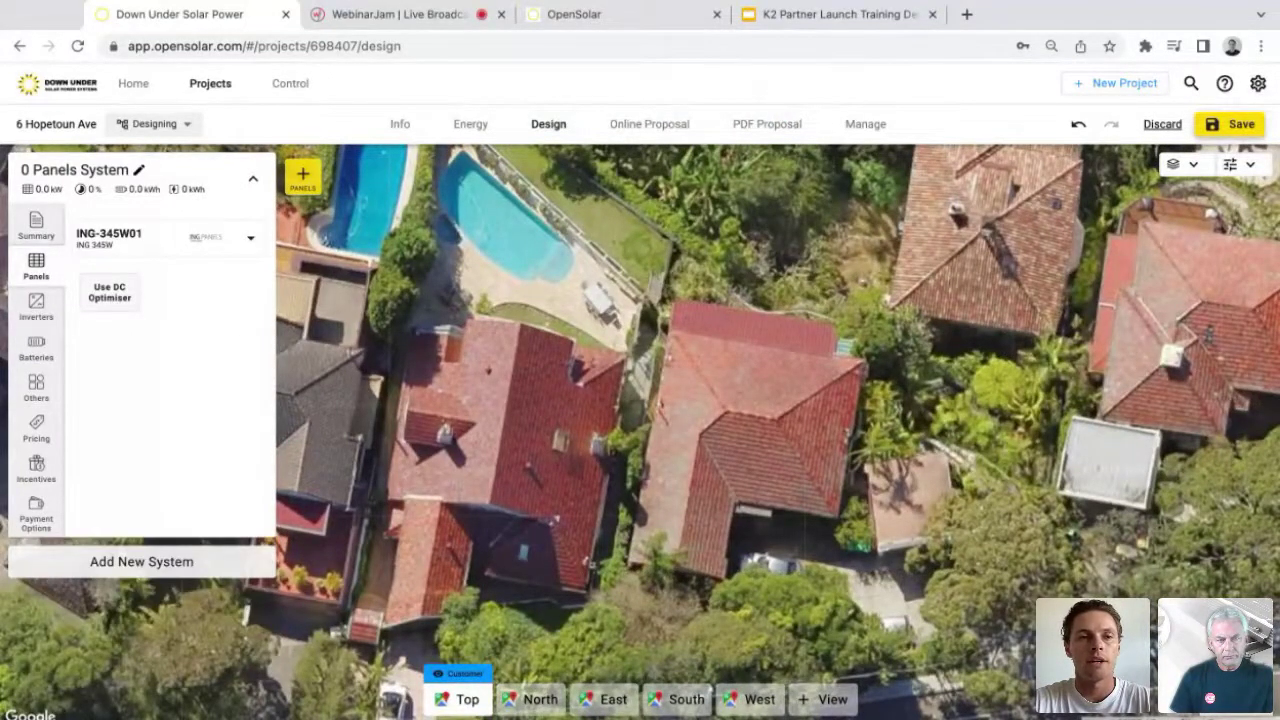
{"action": "left_click", "coordinate": [302, 176]}
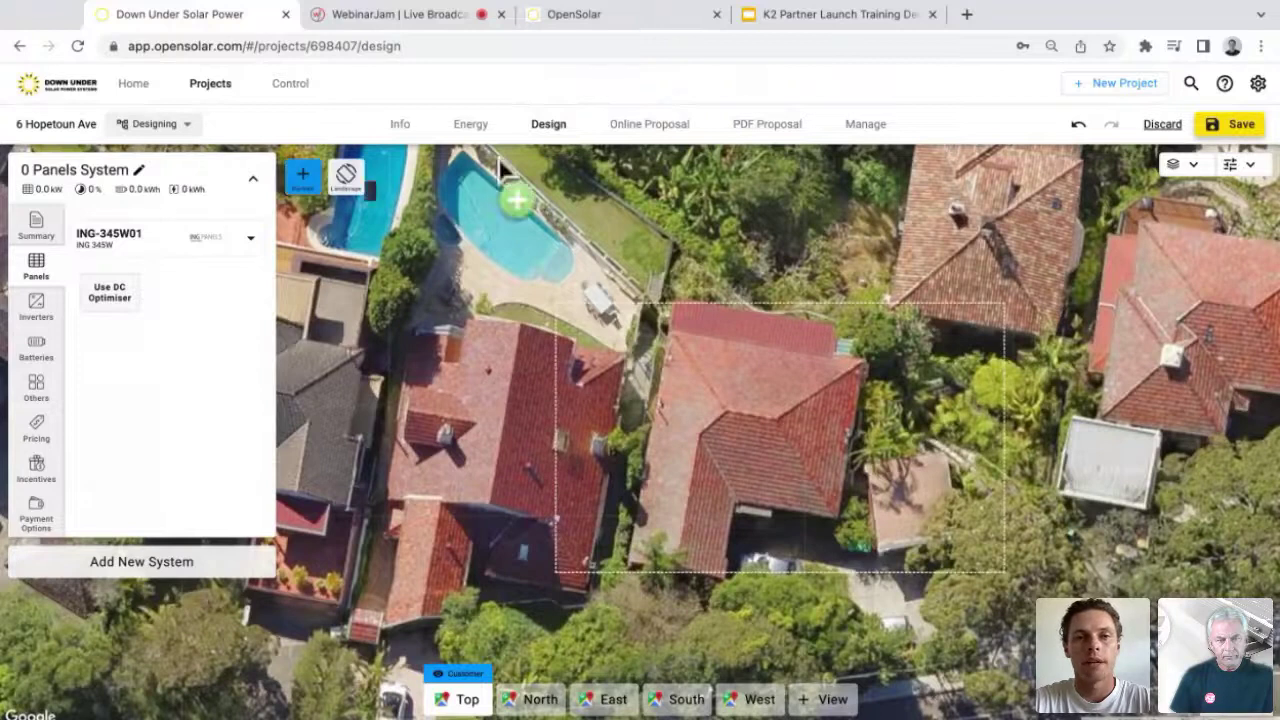
{"action": "left_click", "coordinate": [820, 348]}
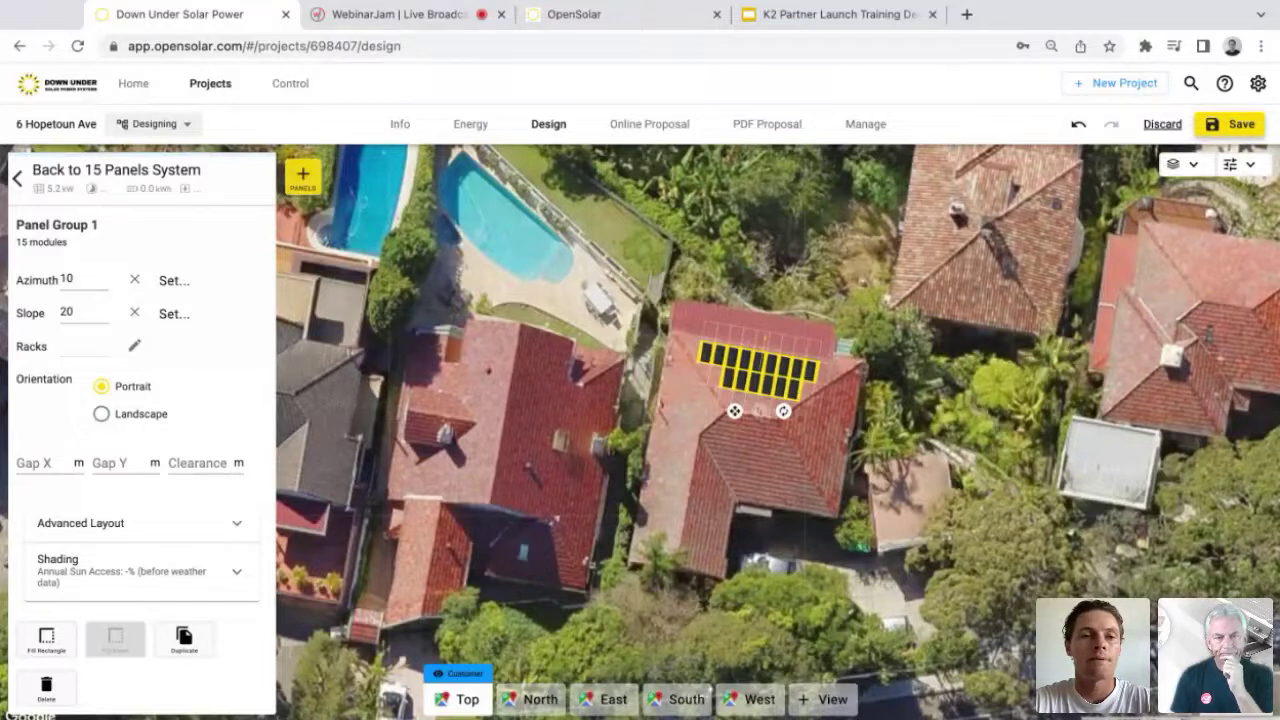
{"action": "key", "text": "Escape"}
Step: Add the PLUS-5.0-INT inverter, giving 7925 kWh per year at 109% offset, and check battery options
{"action": "left_click", "coordinate": [36, 305]}
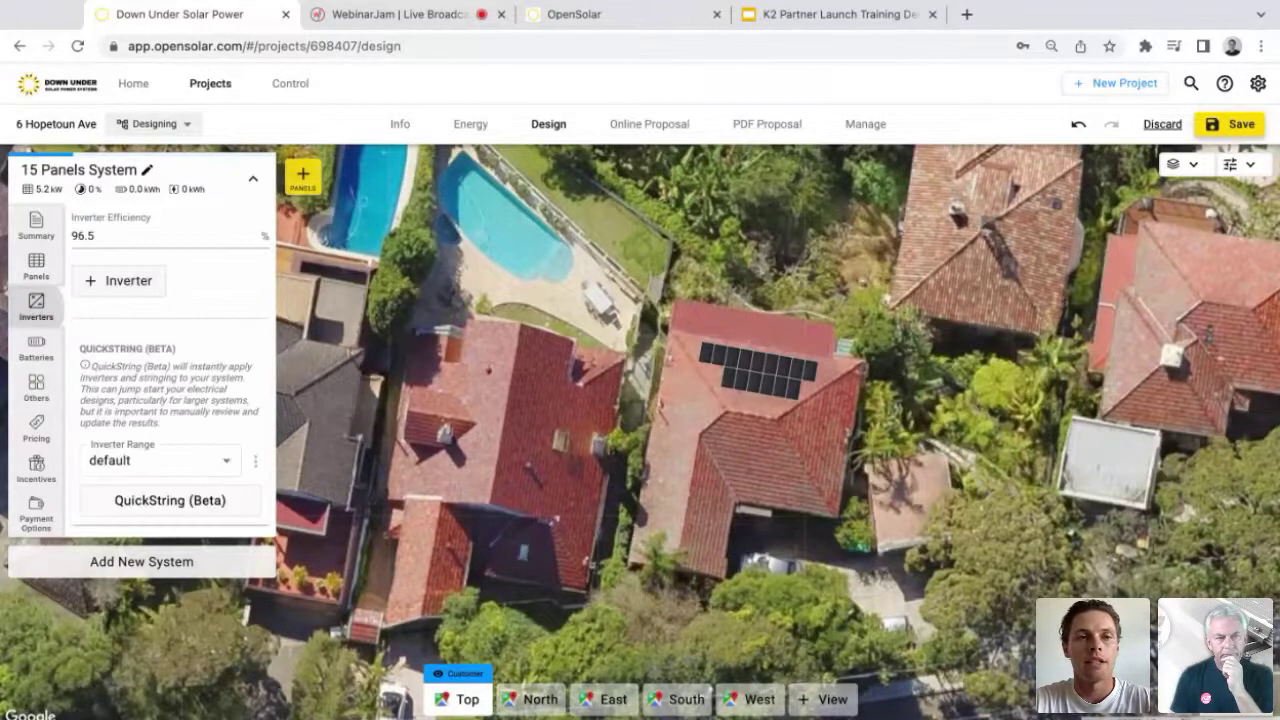
{"action": "left_click", "coordinate": [110, 280]}
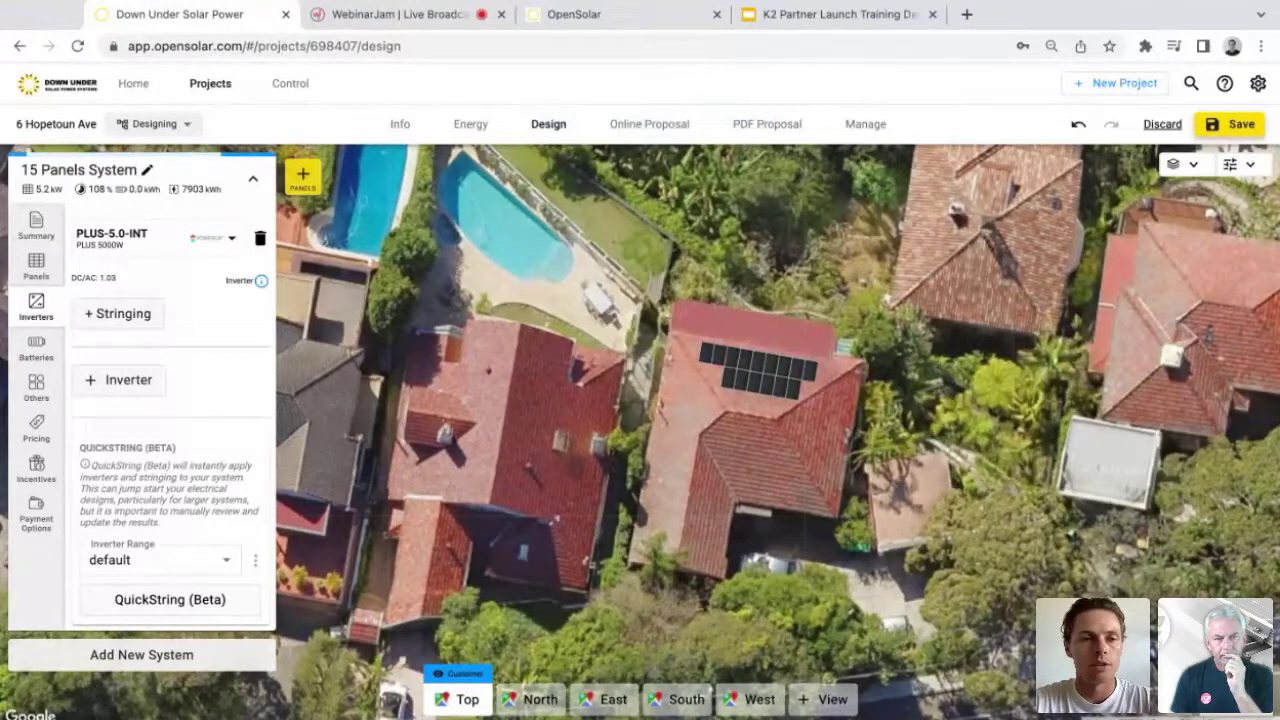
{"action": "left_click", "coordinate": [36, 347]}
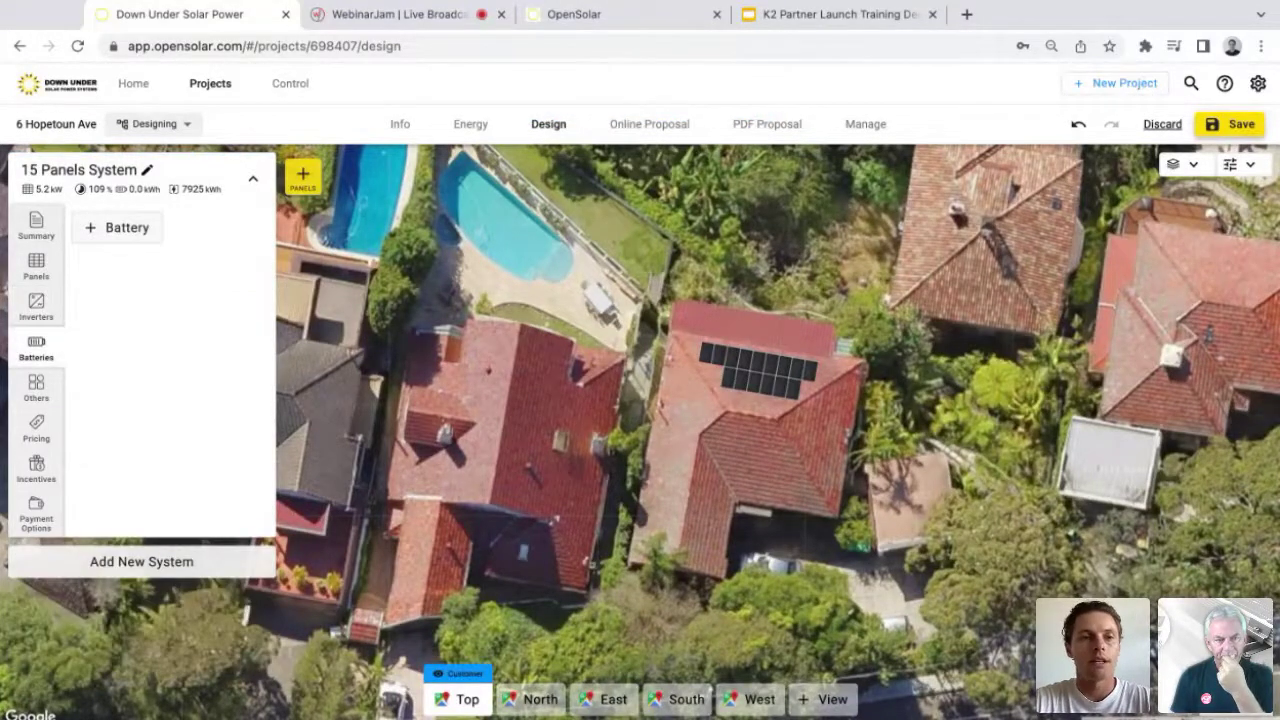
{"action": "left_click", "coordinate": [36, 388]}
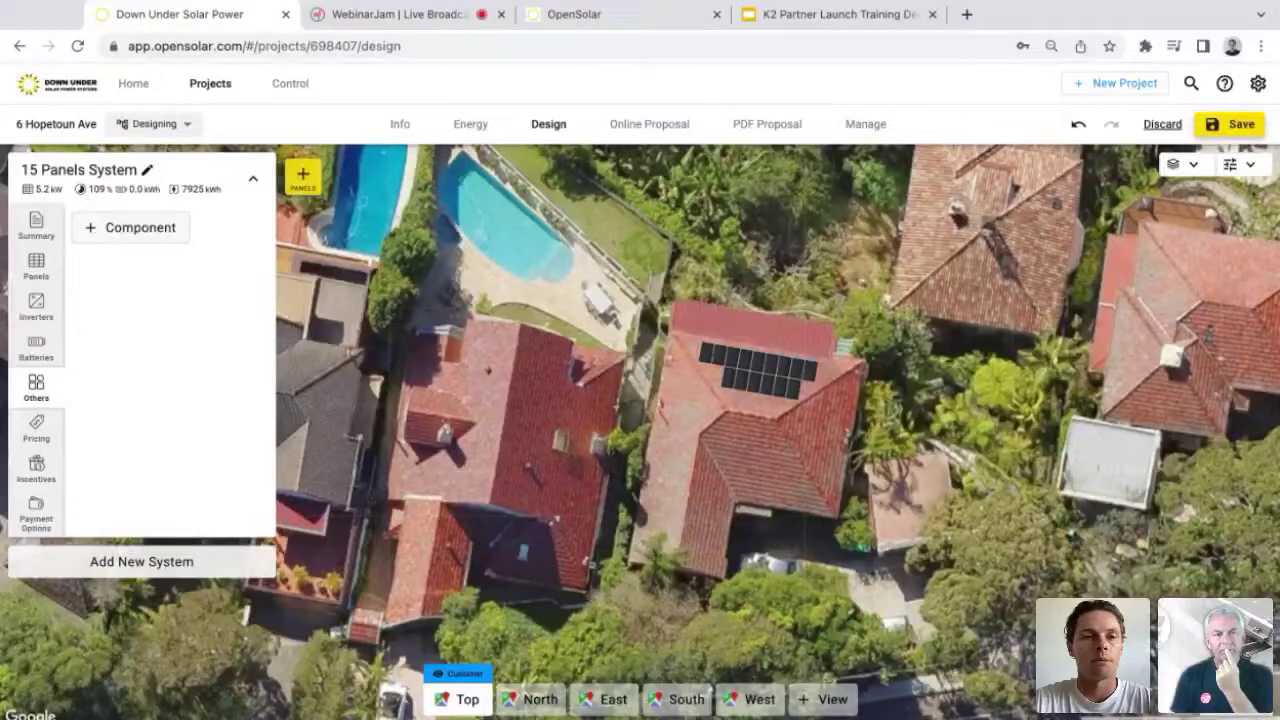
Step: Add the K2 SingleRail with SingleHook Vario for concrete or clay tiles via a 'k2' search
{"action": "left_click", "coordinate": [130, 228]}
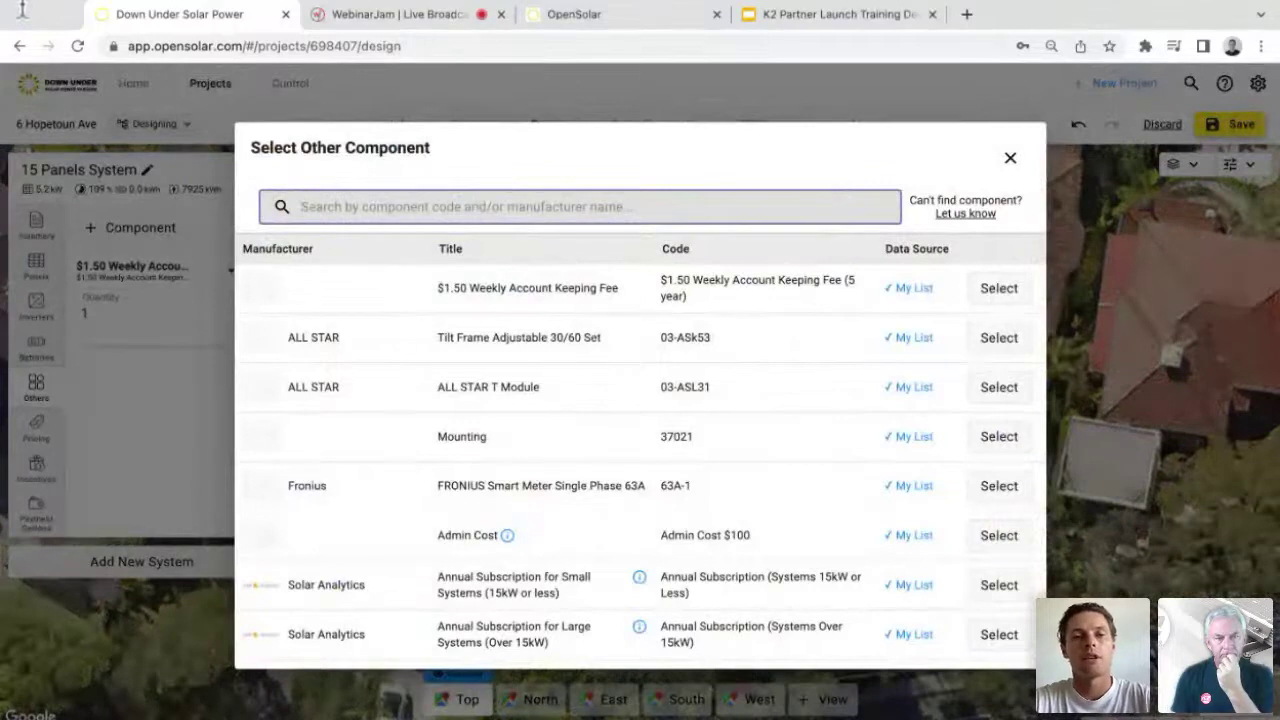
{"action": "type", "text": "k2"}
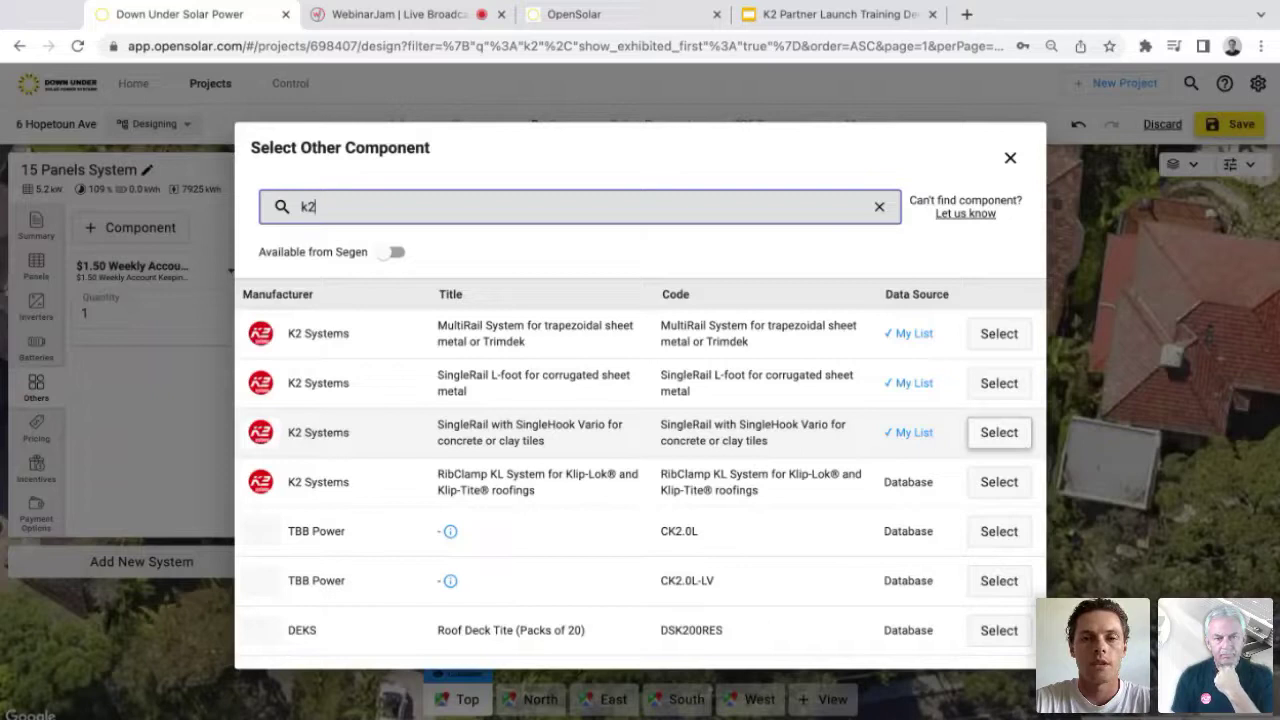
{"action": "left_click", "coordinate": [998, 432]}
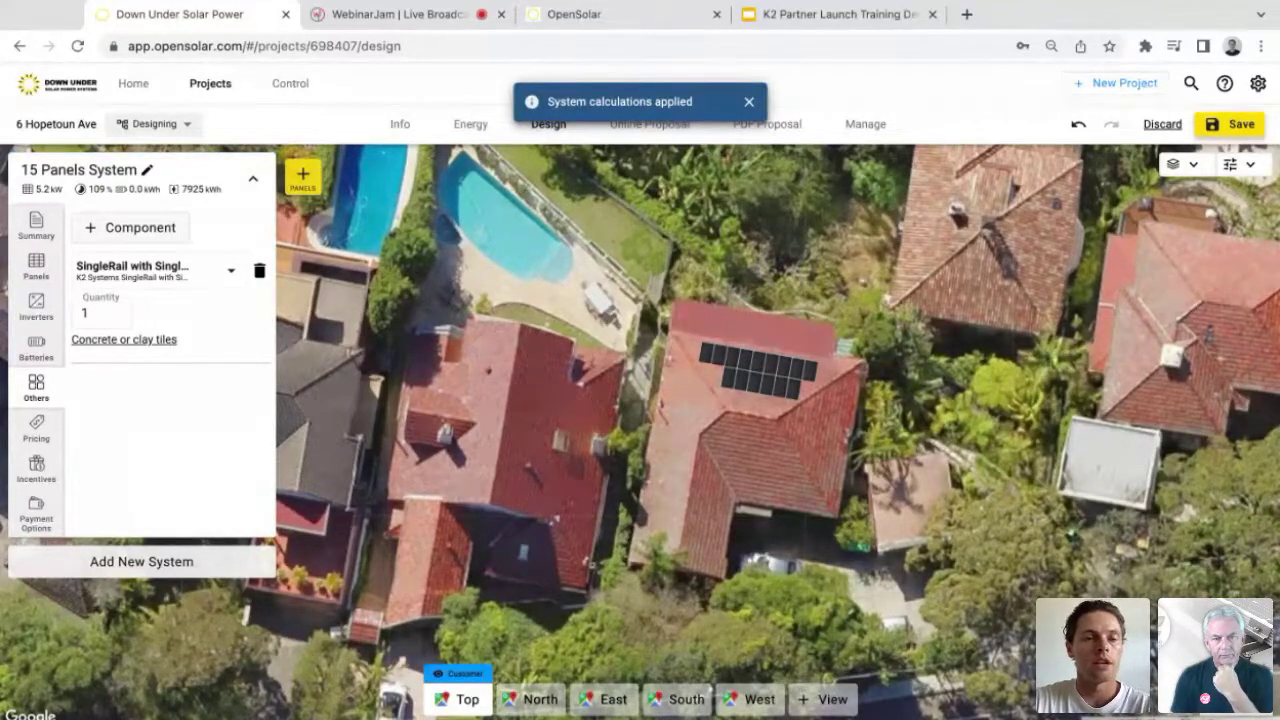
Step: Review the 15 Panels System's pricing and payment options
{"action": "left_click", "coordinate": [36, 428]}
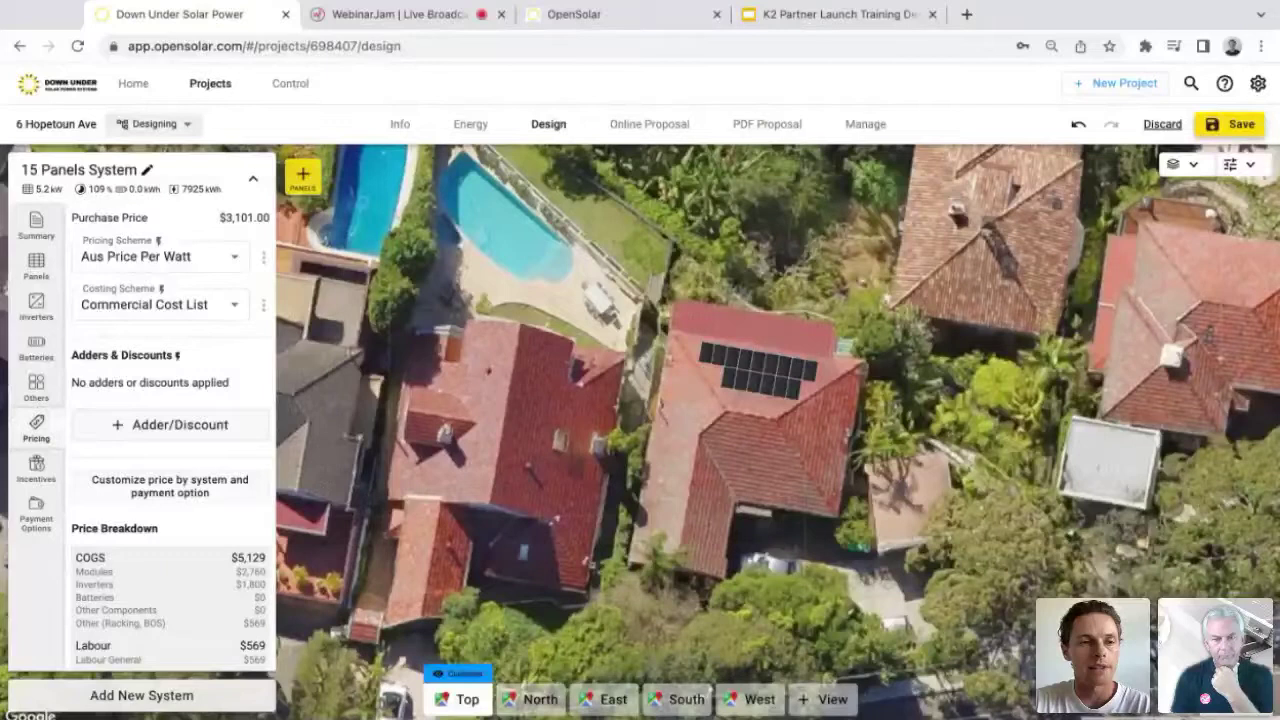
{"action": "left_click", "coordinate": [36, 518]}
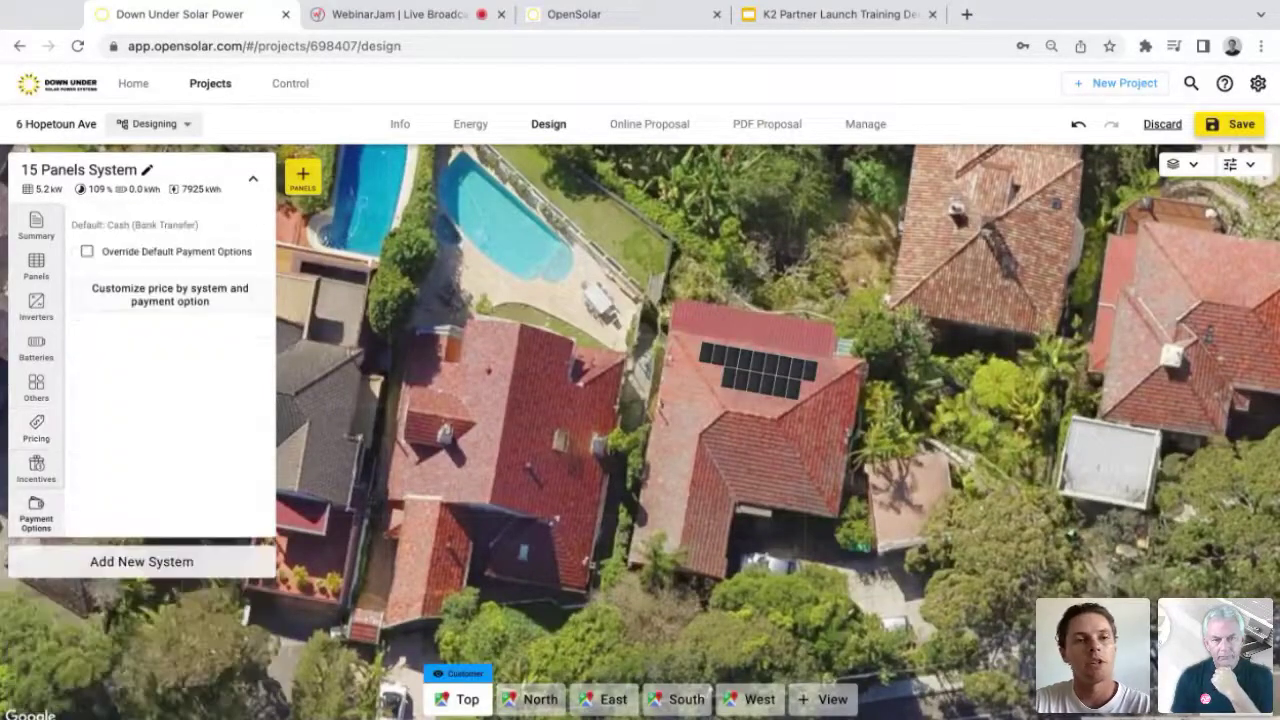
{"action": "left_click", "coordinate": [36, 428]}
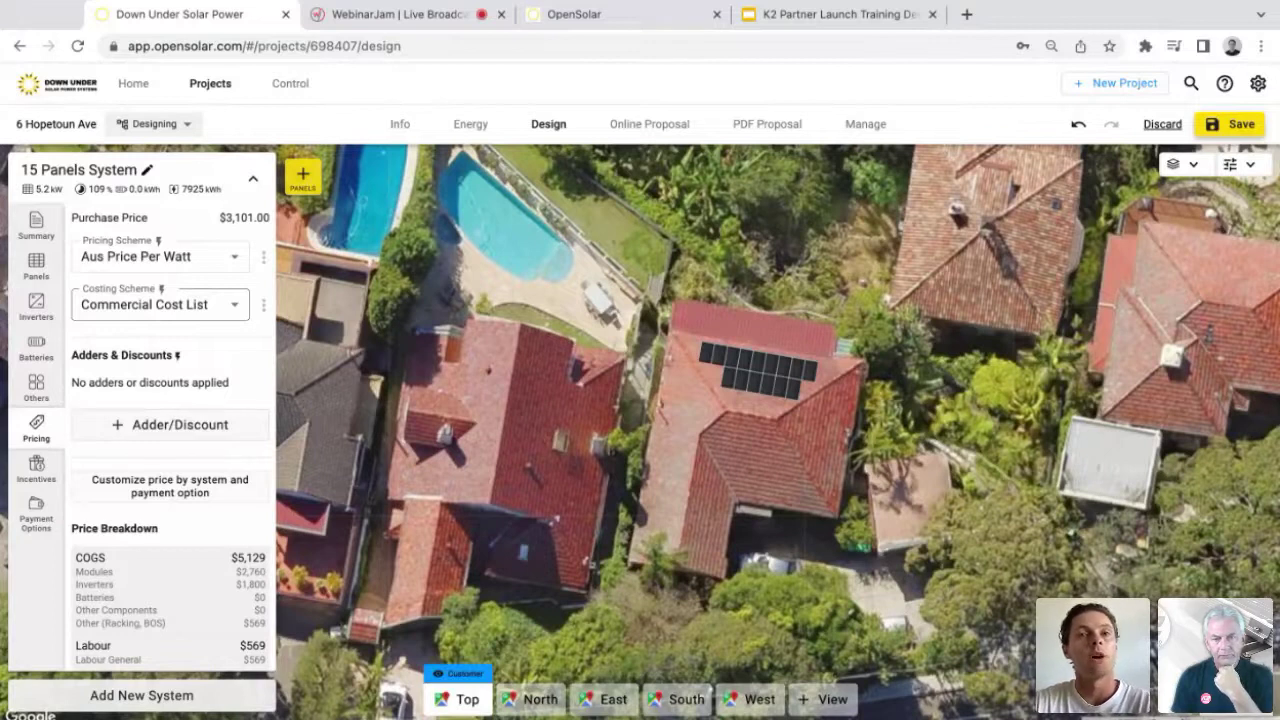
Step: Duplicate the system and add an 8-panel group on the west roof face at 280° azimuth
{"action": "left_click", "coordinate": [253, 178]}
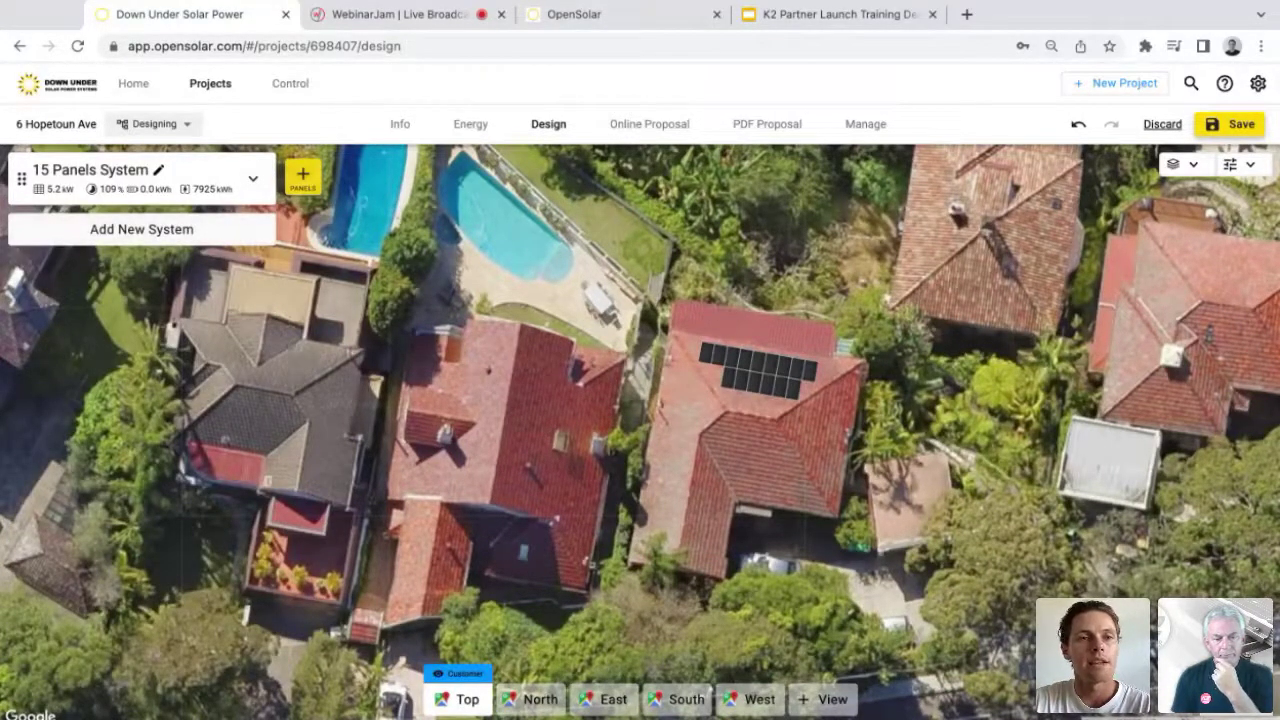
{"action": "left_click", "coordinate": [141, 229]}
{"action": "left_click", "coordinate": [195, 246]}
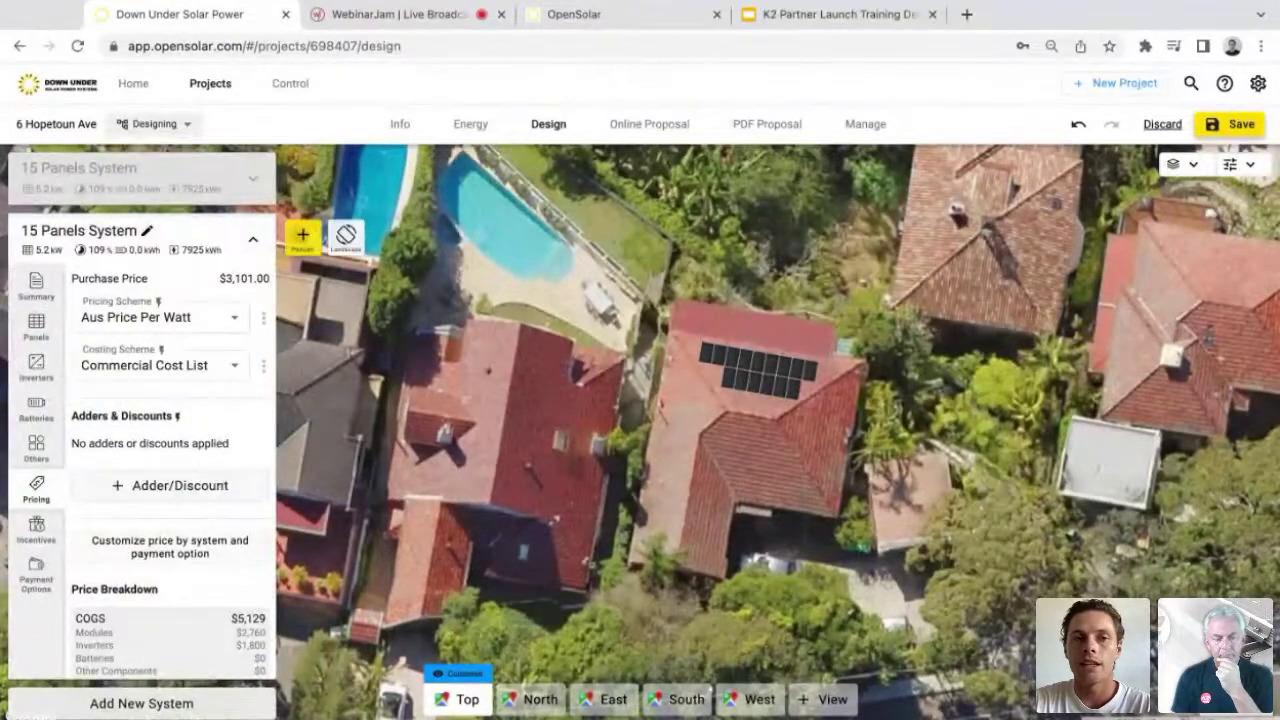
{"action": "left_click", "coordinate": [748, 442]}
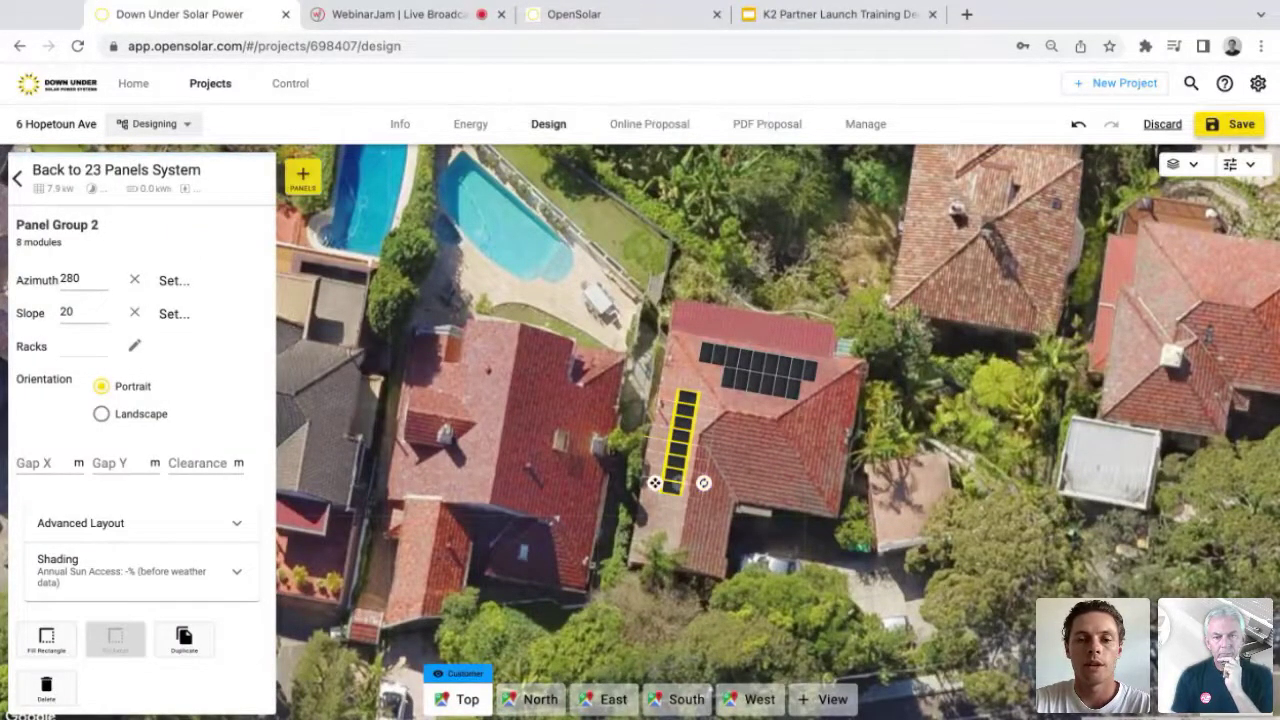
{"action": "key", "text": "Escape"}
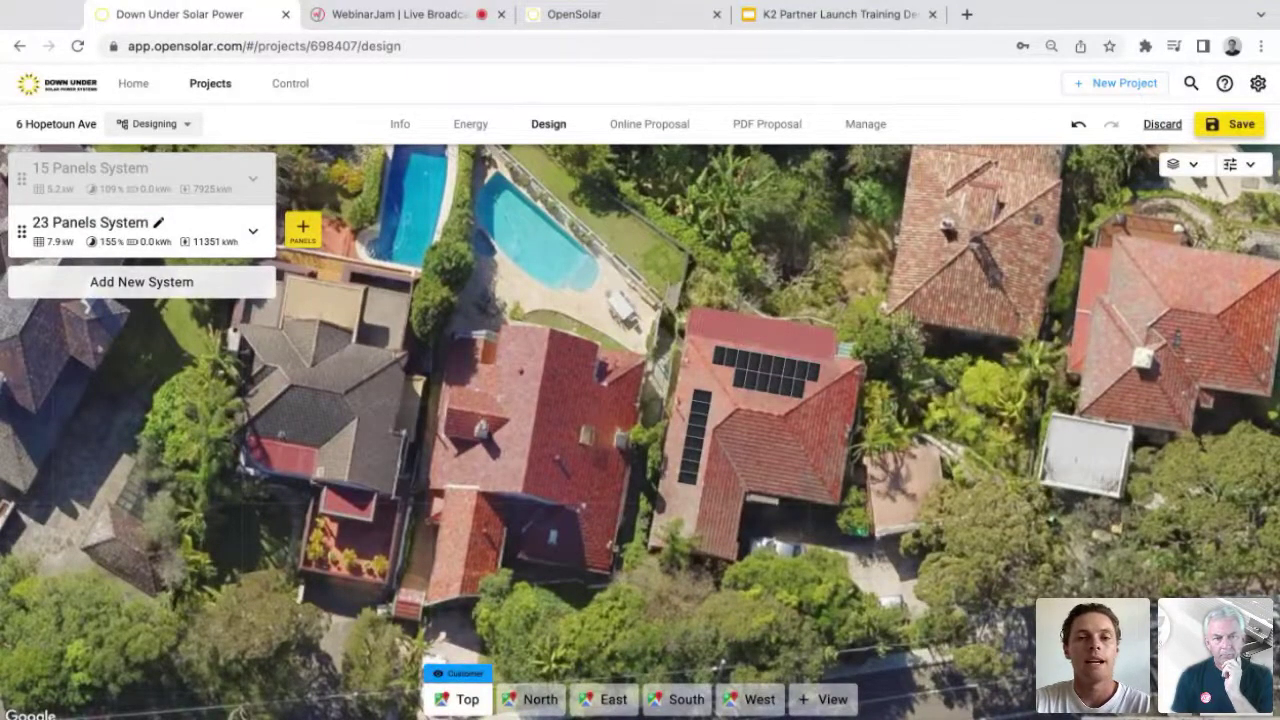
Step: Open the online proposal, dismiss its welcome message and compare the 23 and 15 Panels options
{"action": "left_click", "coordinate": [649, 124]}
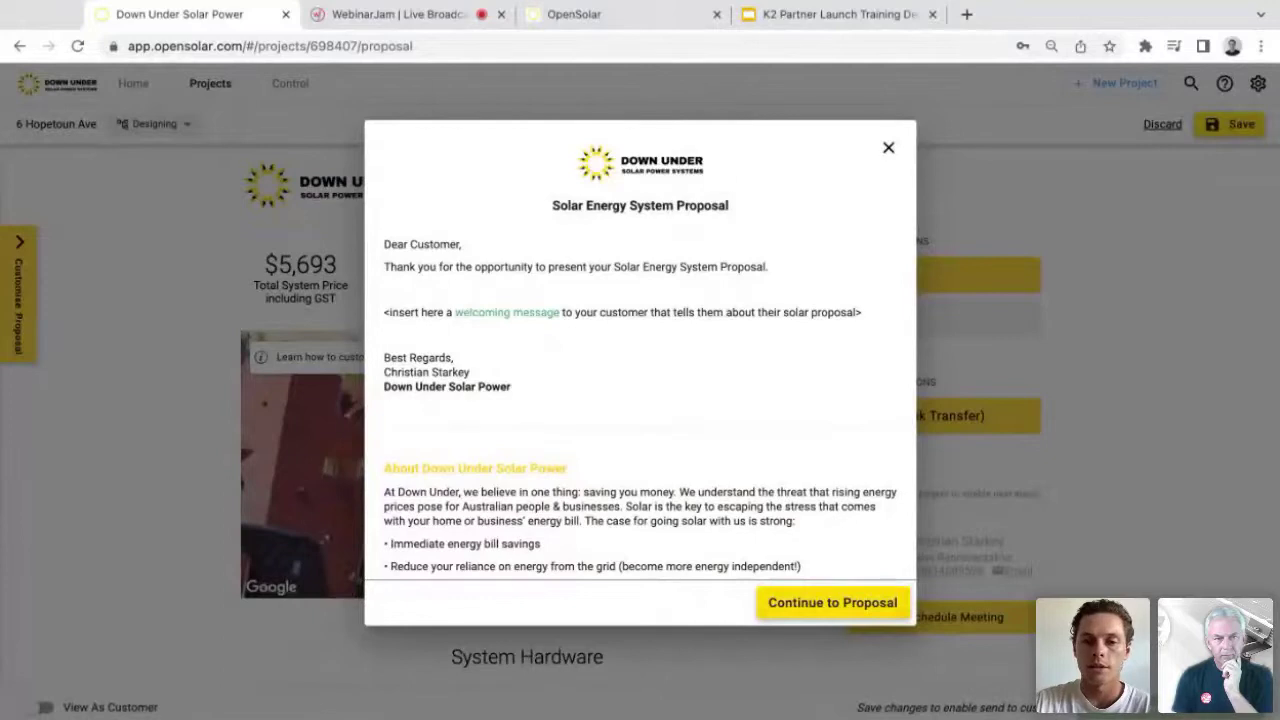
{"action": "left_click", "coordinate": [790, 603]}
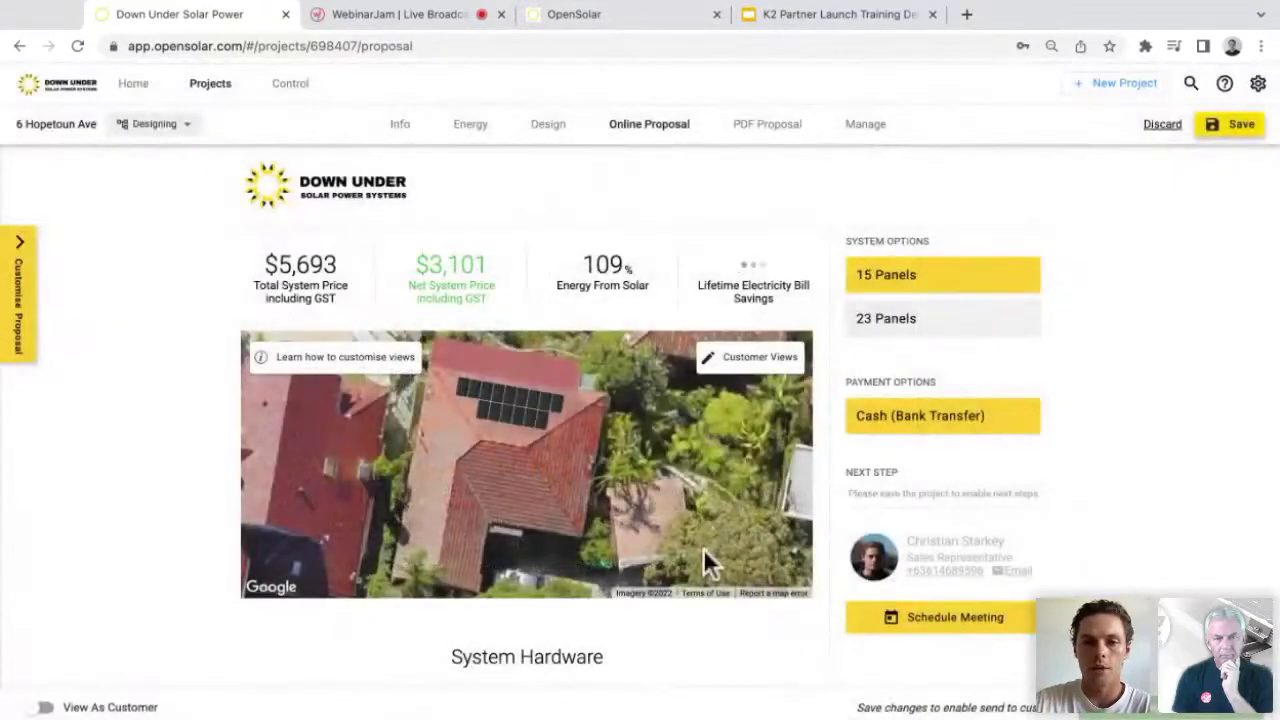
{"action": "left_click", "coordinate": [886, 318]}
{"action": "left_click", "coordinate": [886, 274]}
Step: Check the SingleRail details under System Hardware, then return to the WebinarJam broadcast tab
{"action": "scroll", "coordinate": [780, 700], "scroll_direction": "down", "scroll_amount": 2}
{"action": "scroll", "coordinate": [780, 712], "scroll_direction": "down", "scroll_amount": 3}
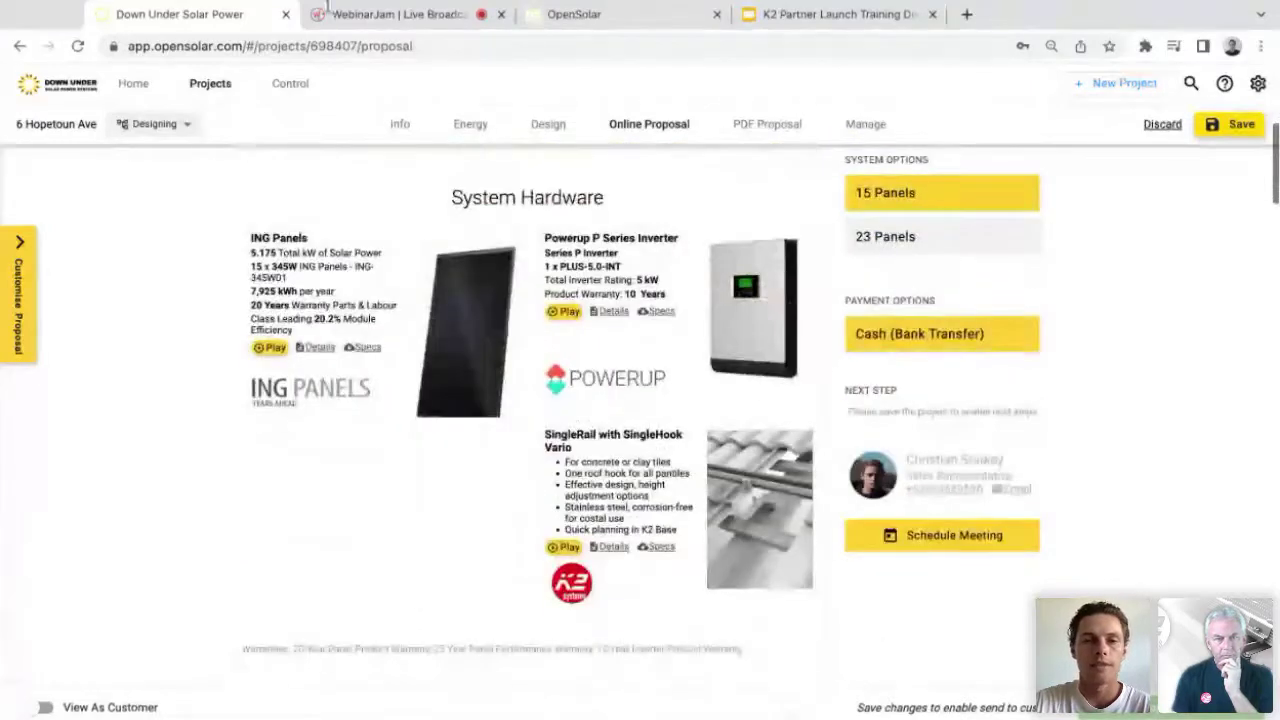
{"action": "scroll", "coordinate": [646, 531], "scroll_direction": "down", "scroll_amount": 1}
{"action": "scroll", "coordinate": [644, 527], "scroll_direction": "up", "scroll_amount": 2, "text": "ctrl"}
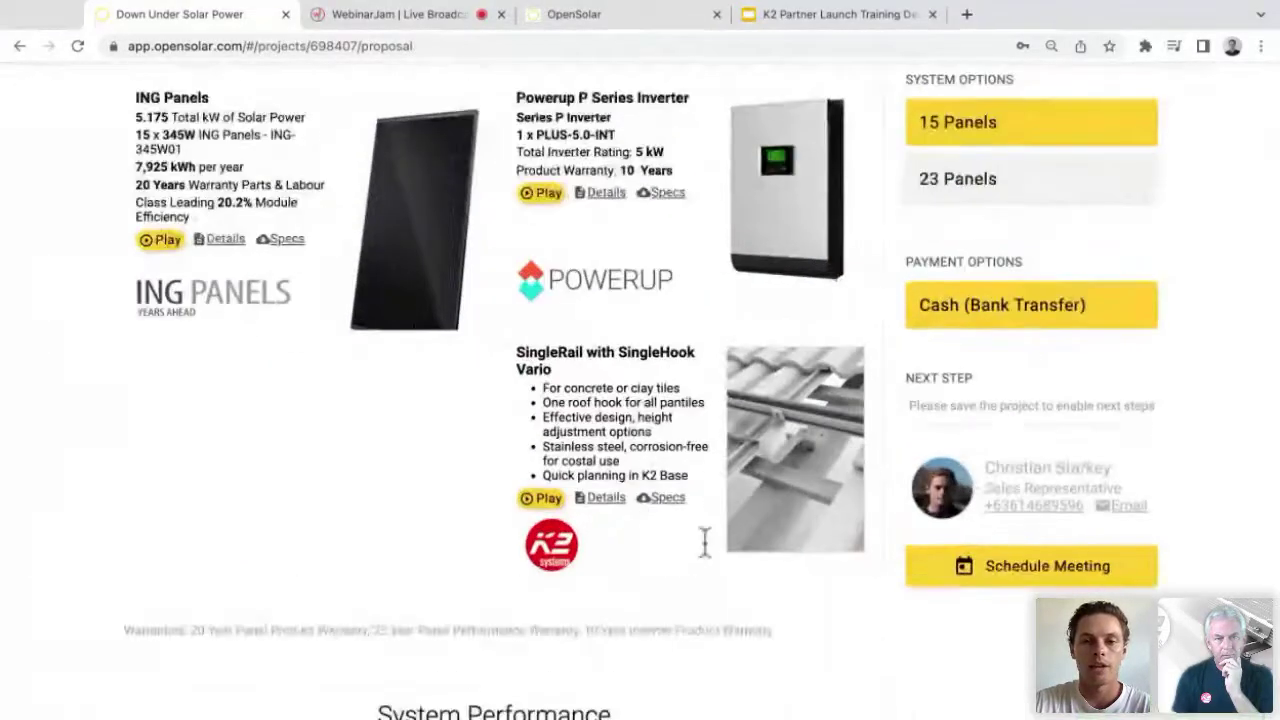
{"action": "scroll", "coordinate": [640, 580], "scroll_direction": "down", "scroll_amount": 1}
{"action": "scroll", "coordinate": [543, 600], "scroll_direction": "down", "scroll_amount": 3, "text": "ctrl"}
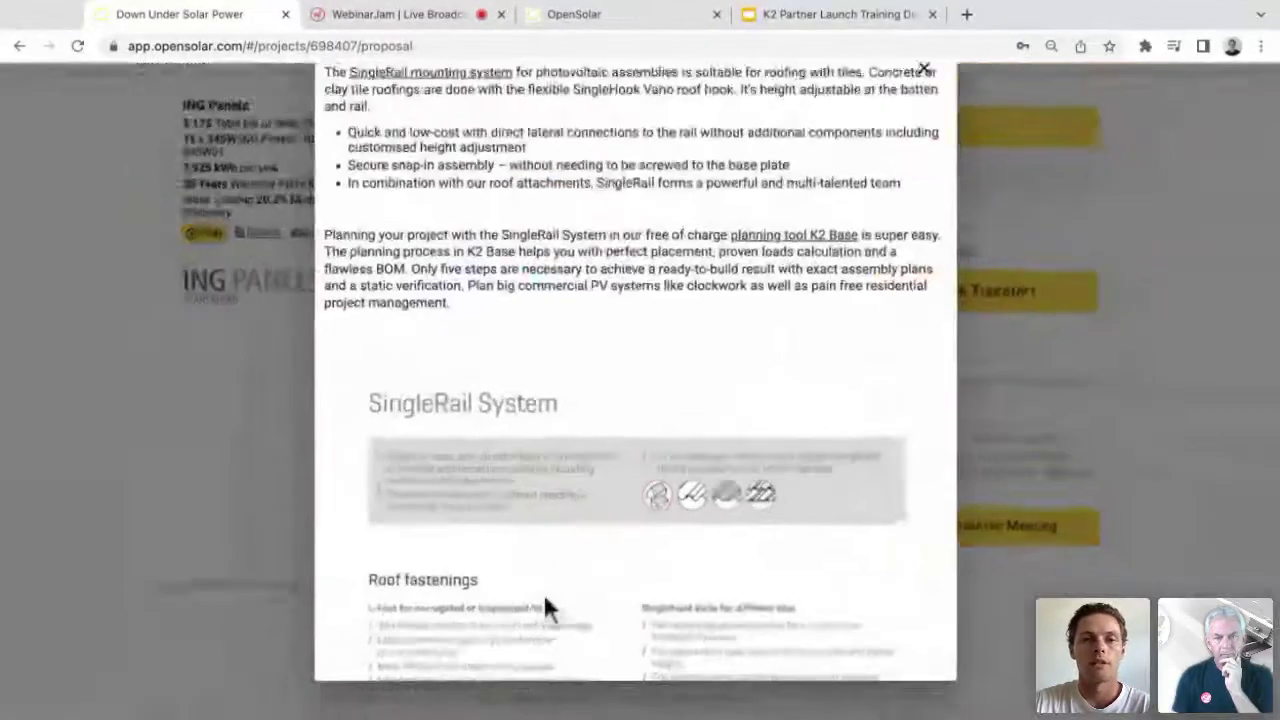
{"action": "scroll", "coordinate": [545, 606], "scroll_direction": "down", "scroll_amount": 6}
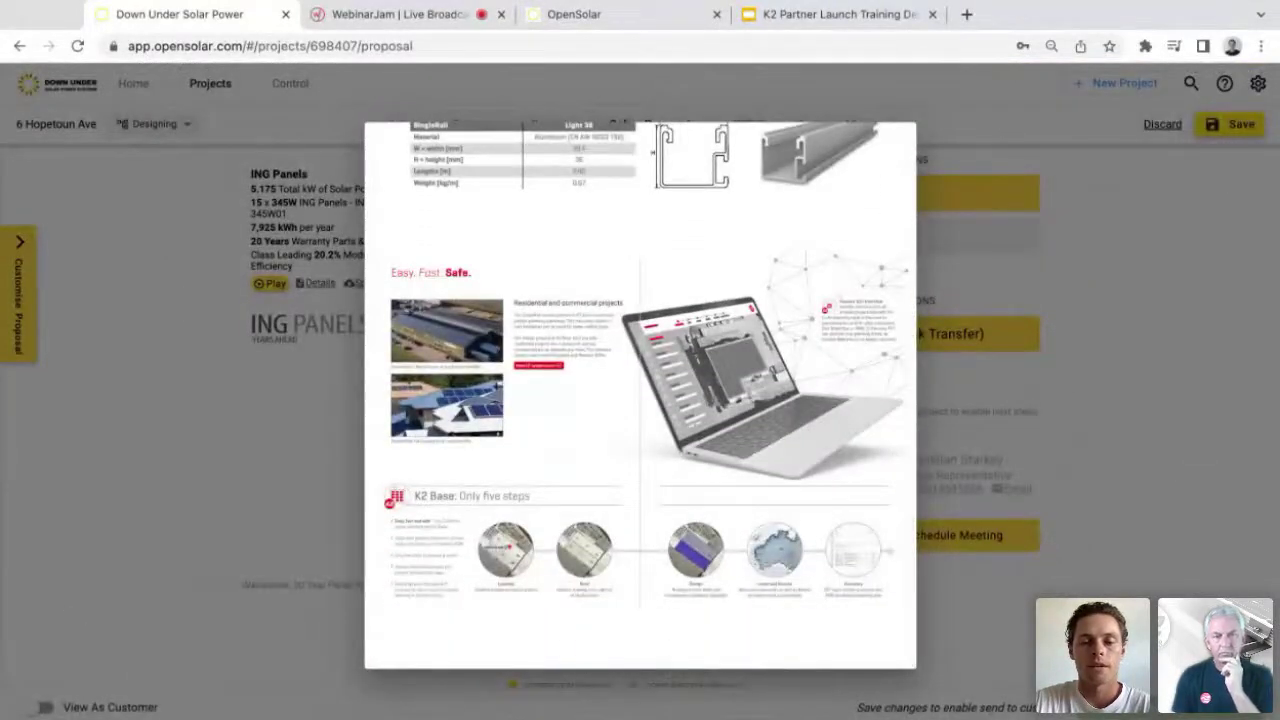
{"action": "key", "text": "Escape"}
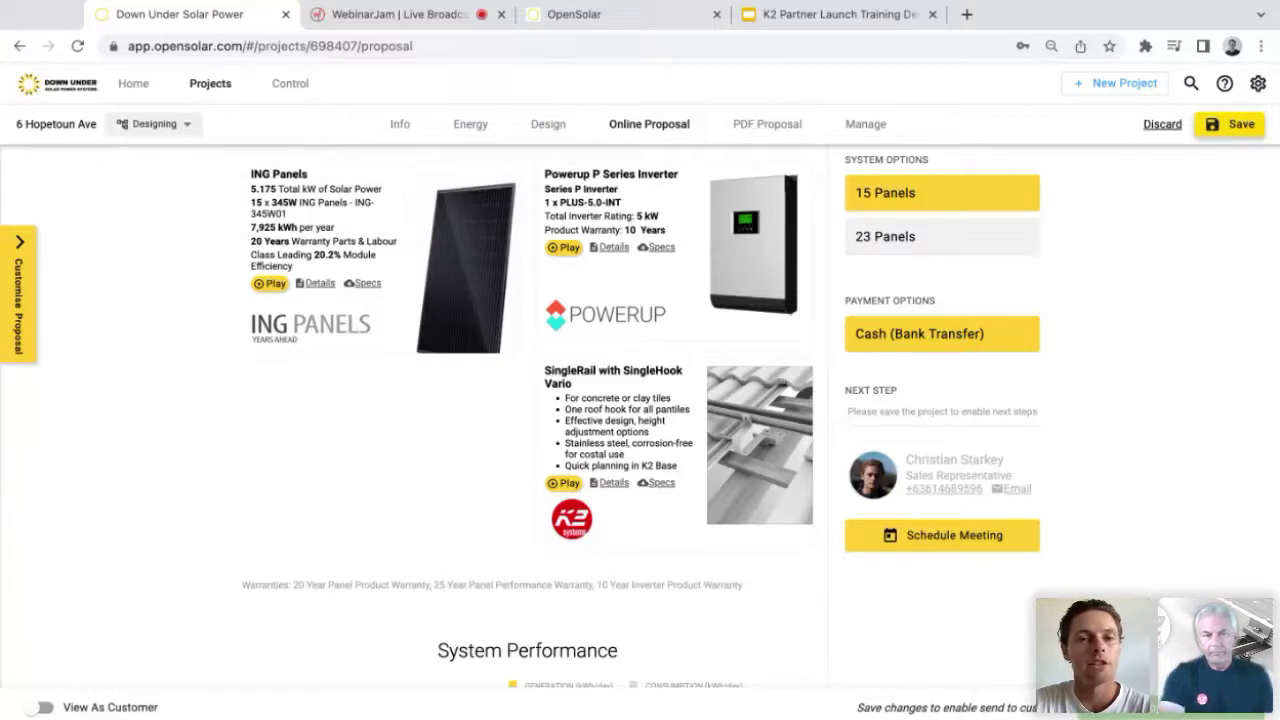
{"action": "left_click", "coordinate": [390, 14]}
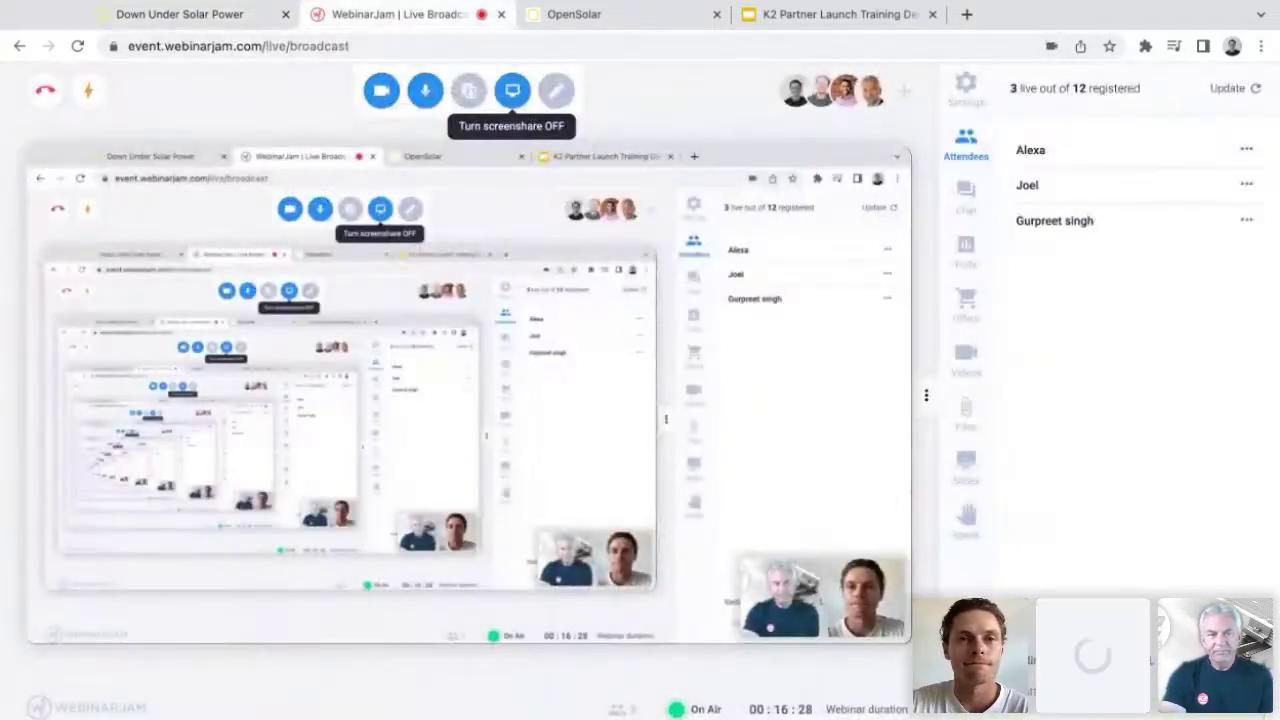
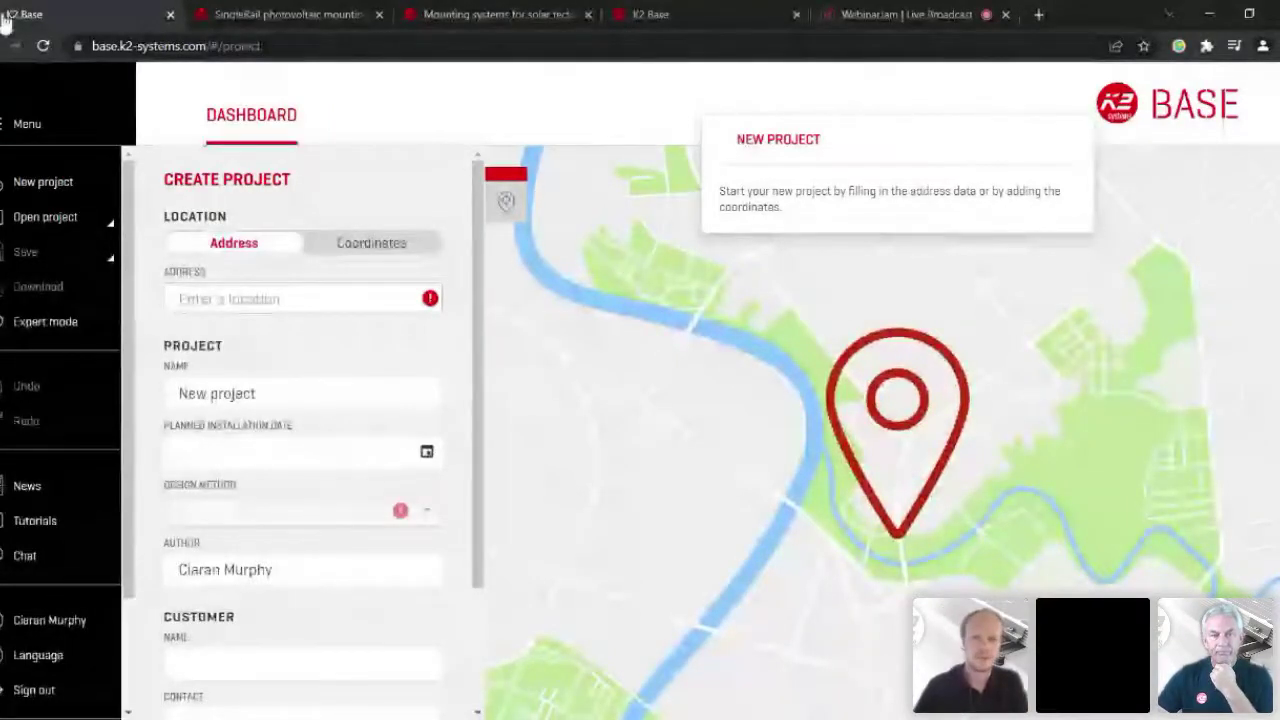
Step: Leave the project form for the dashboard and browse the saved projects under My Projects
{"action": "left_click", "coordinate": [232, 298]}
{"action": "left_click", "coordinate": [251, 114]}
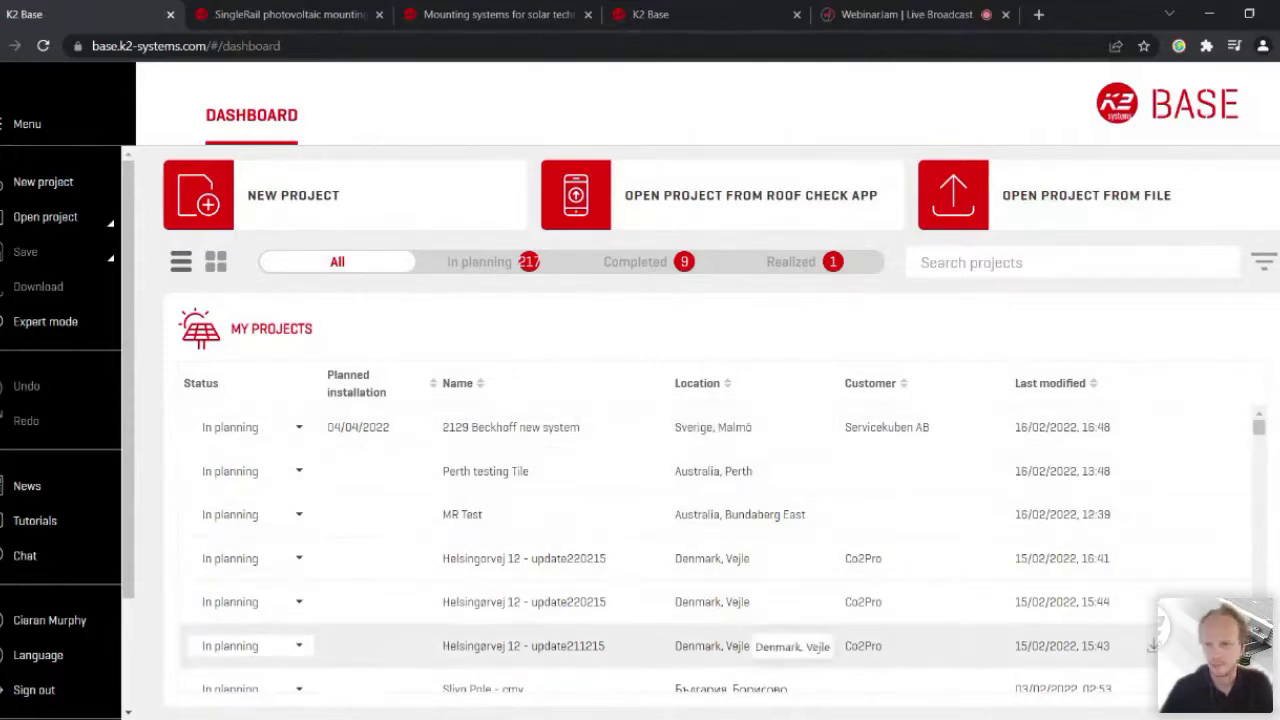
{"action": "scroll", "coordinate": [891, 680], "scroll_direction": "down", "scroll_amount": 5}
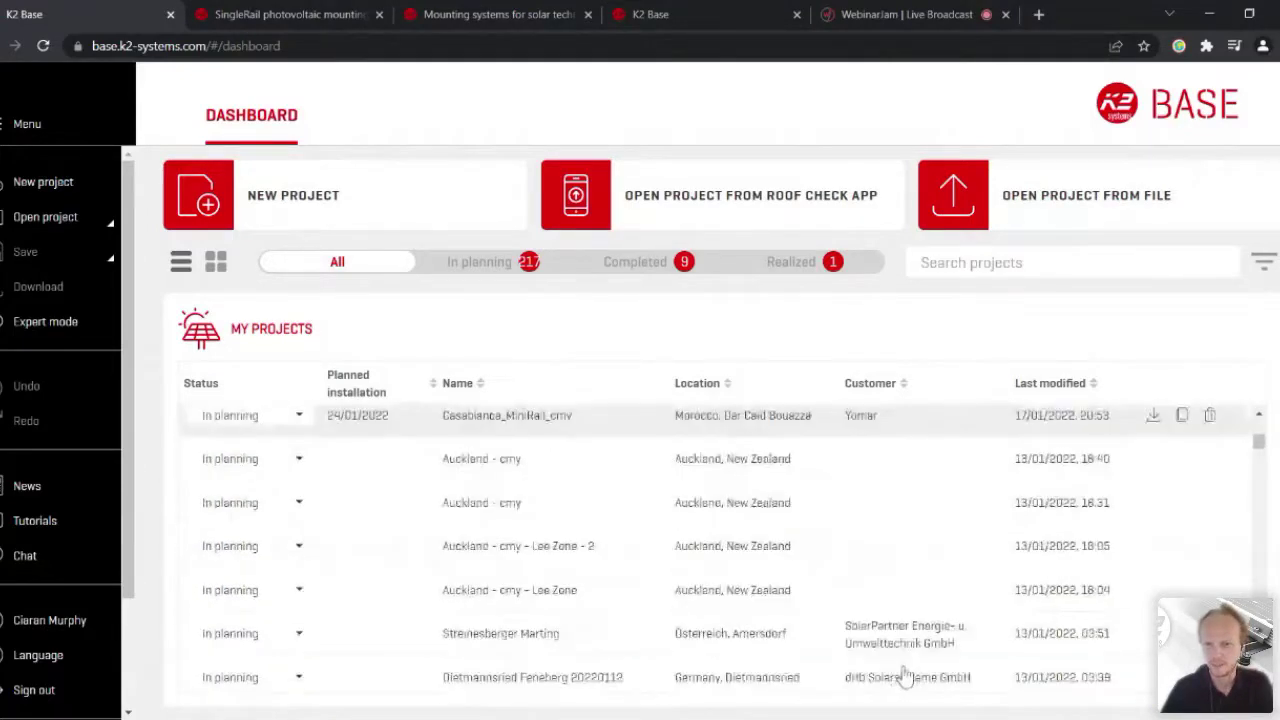
{"action": "scroll", "coordinate": [905, 677], "scroll_direction": "up", "scroll_amount": 5}
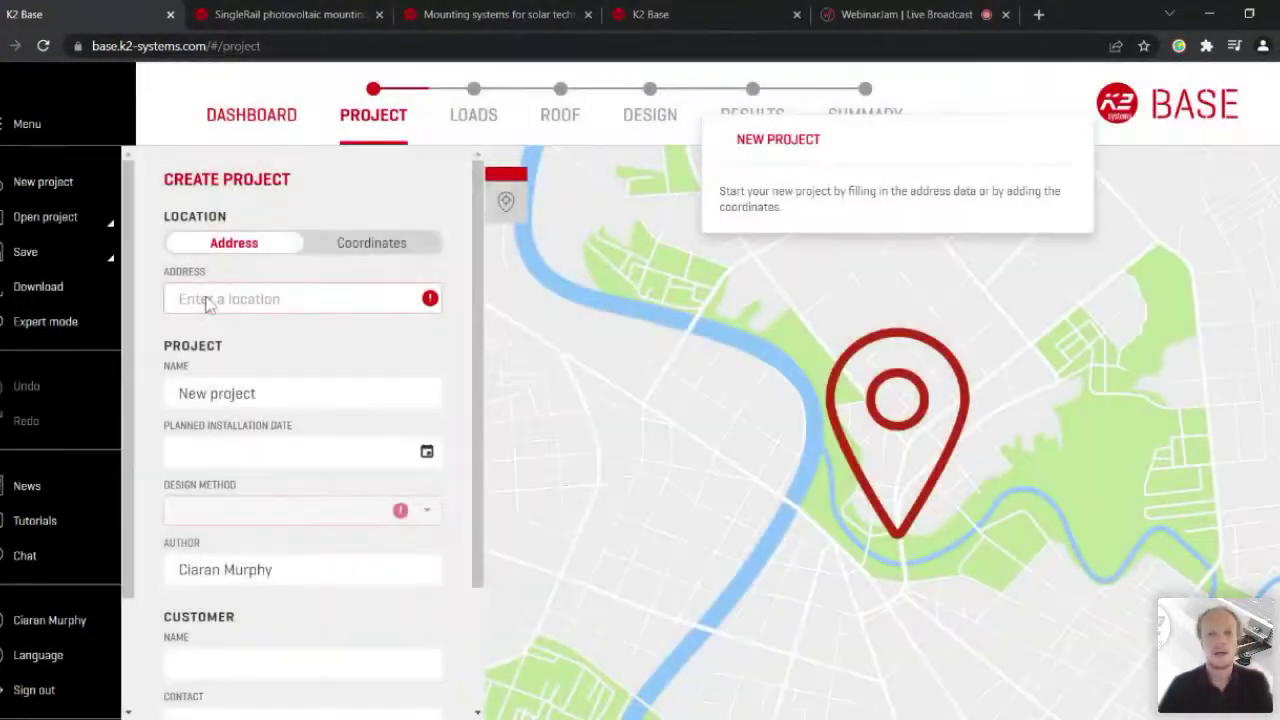
Step: Enter the Australian site address and pick the matching suggested address
{"action": "left_click", "coordinate": [185, 298]}
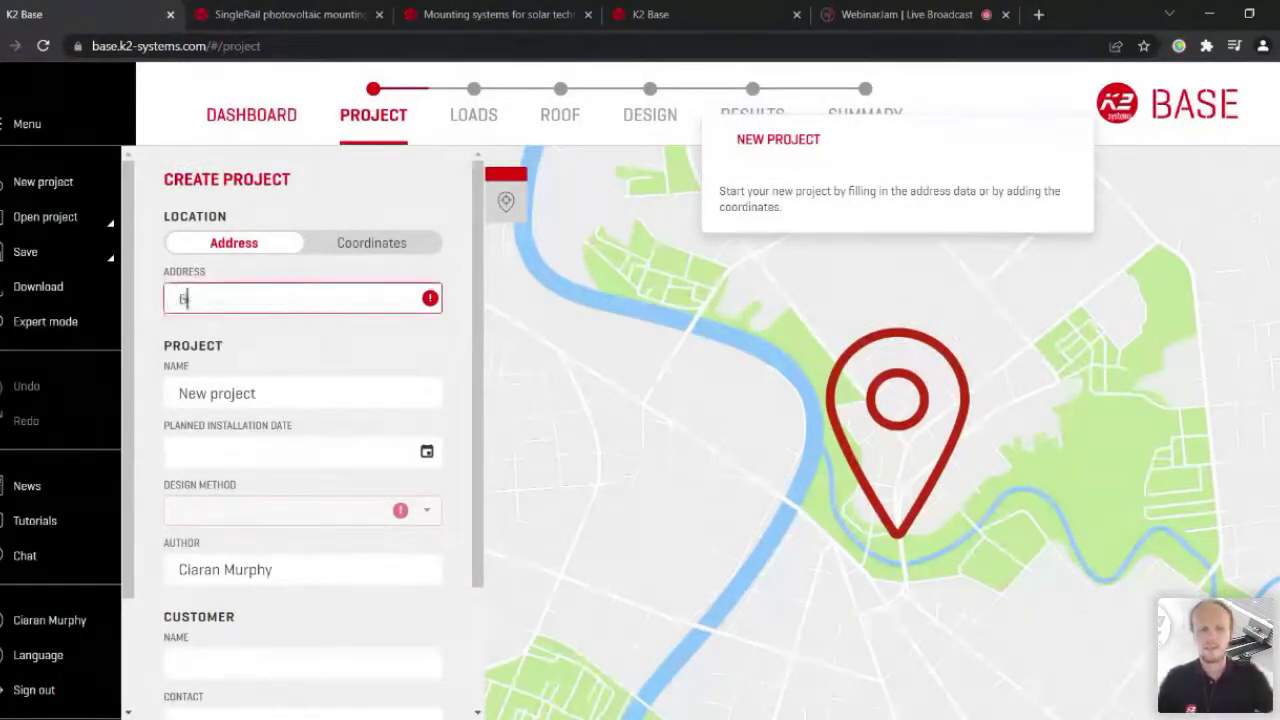
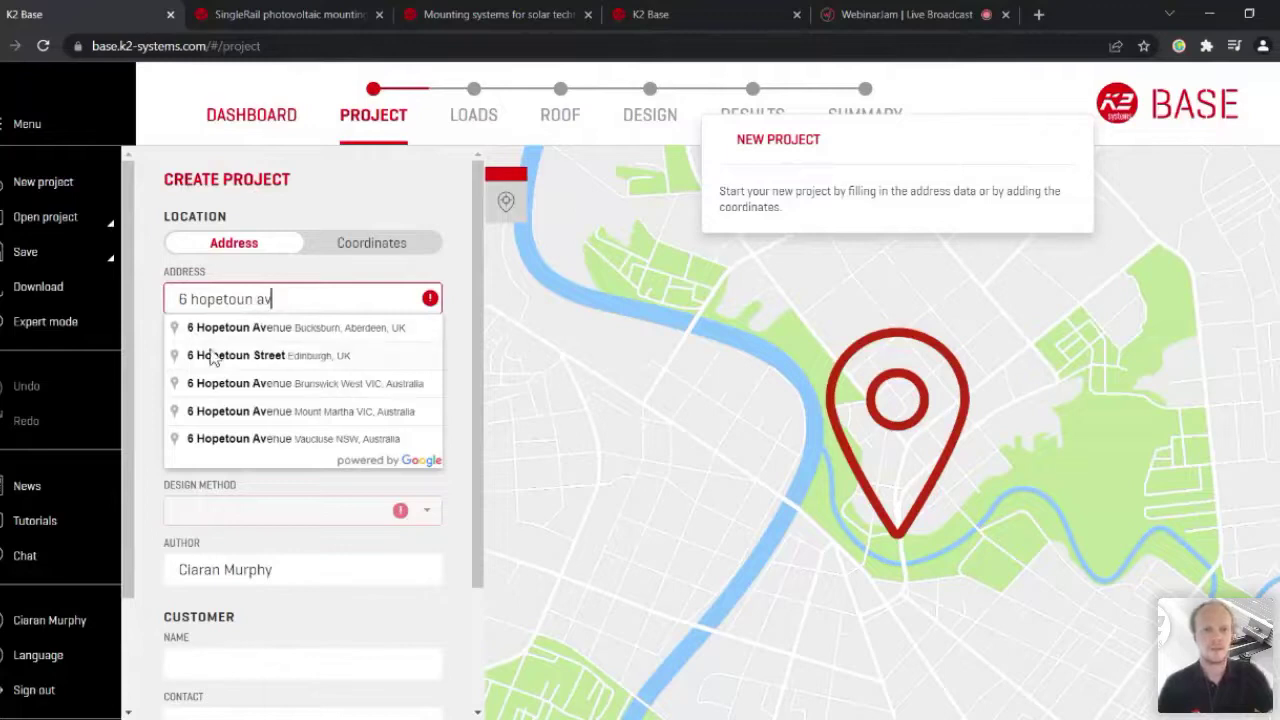
{"action": "left_click", "coordinate": [290, 438]}
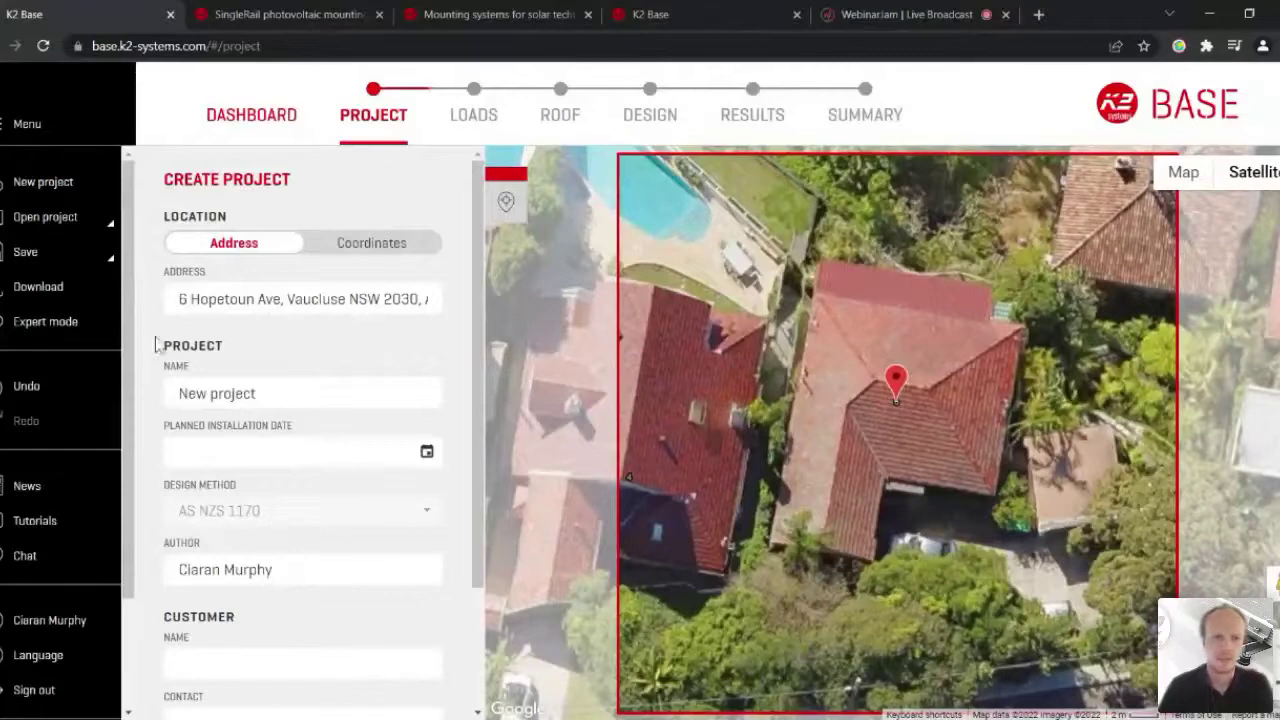
Step: Rename the project to 'Opensolar webinar', enter the customer's name, and create the project
{"action": "triple_click", "coordinate": [217, 393]}
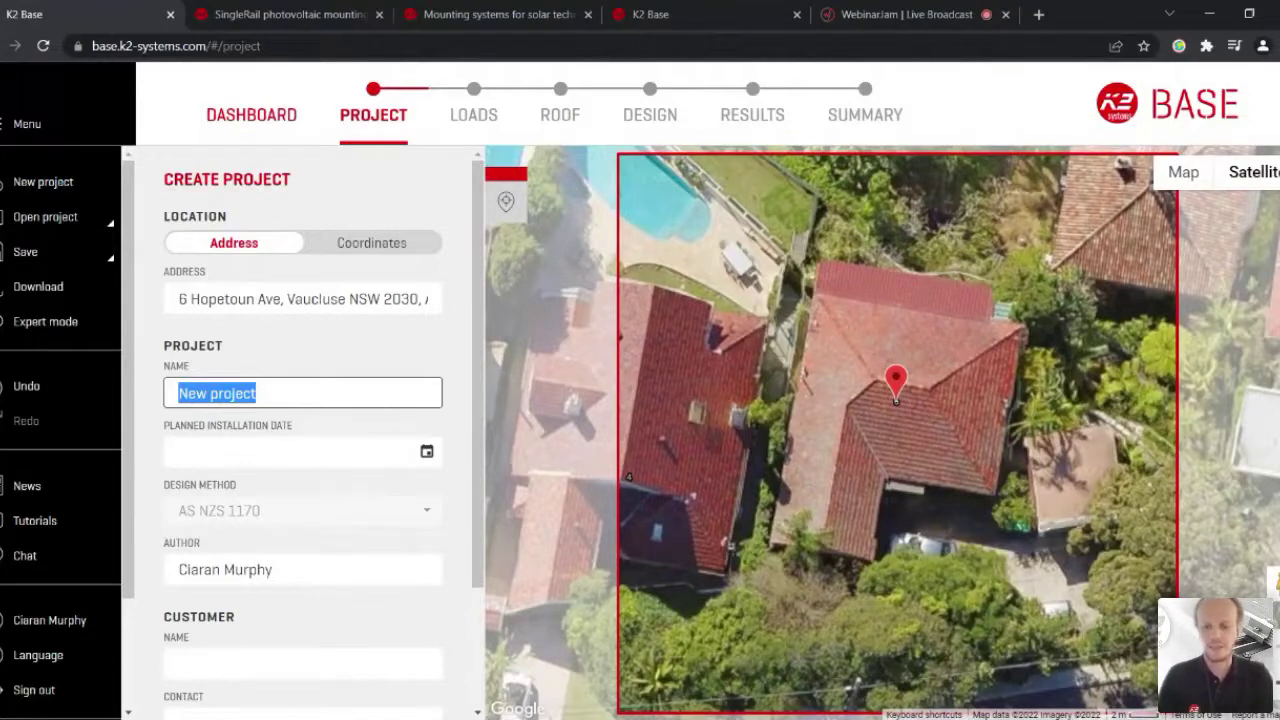
{"action": "type", "text": "Open"}
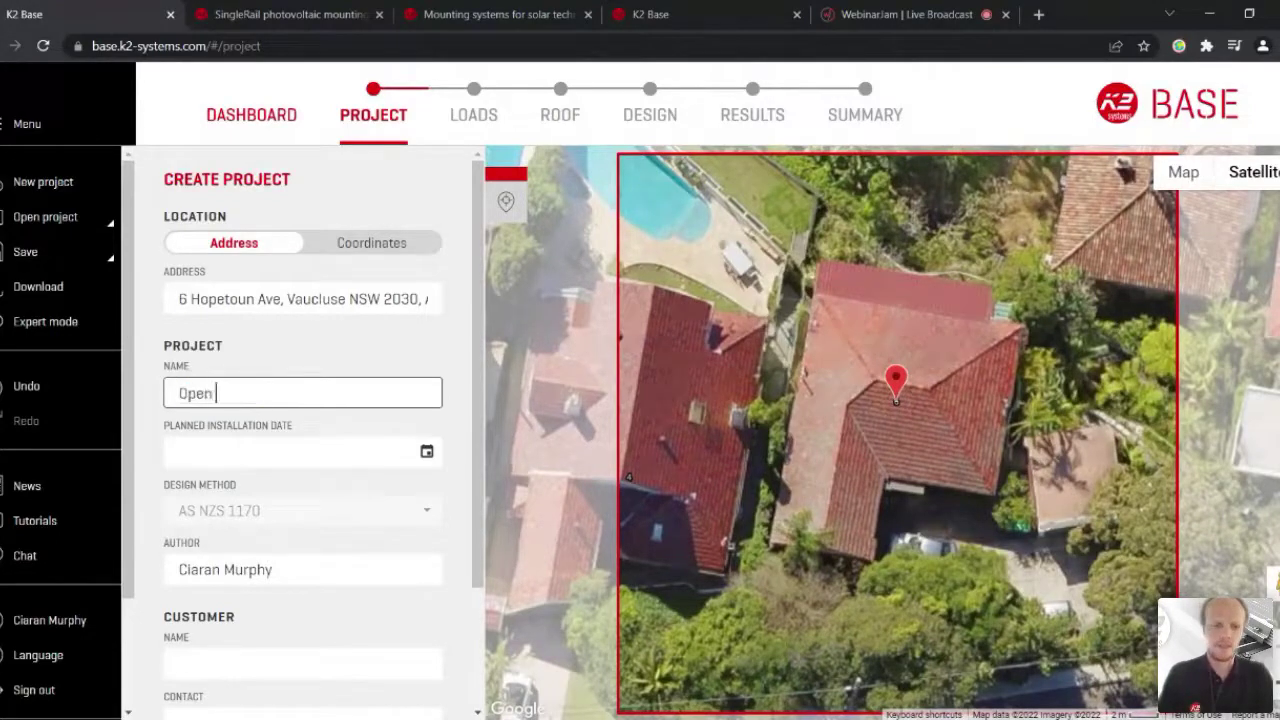
{"action": "type", "text": "solar webinar"}
{"action": "scroll", "coordinate": [63, 523], "scroll_direction": "down", "scroll_amount": 2}
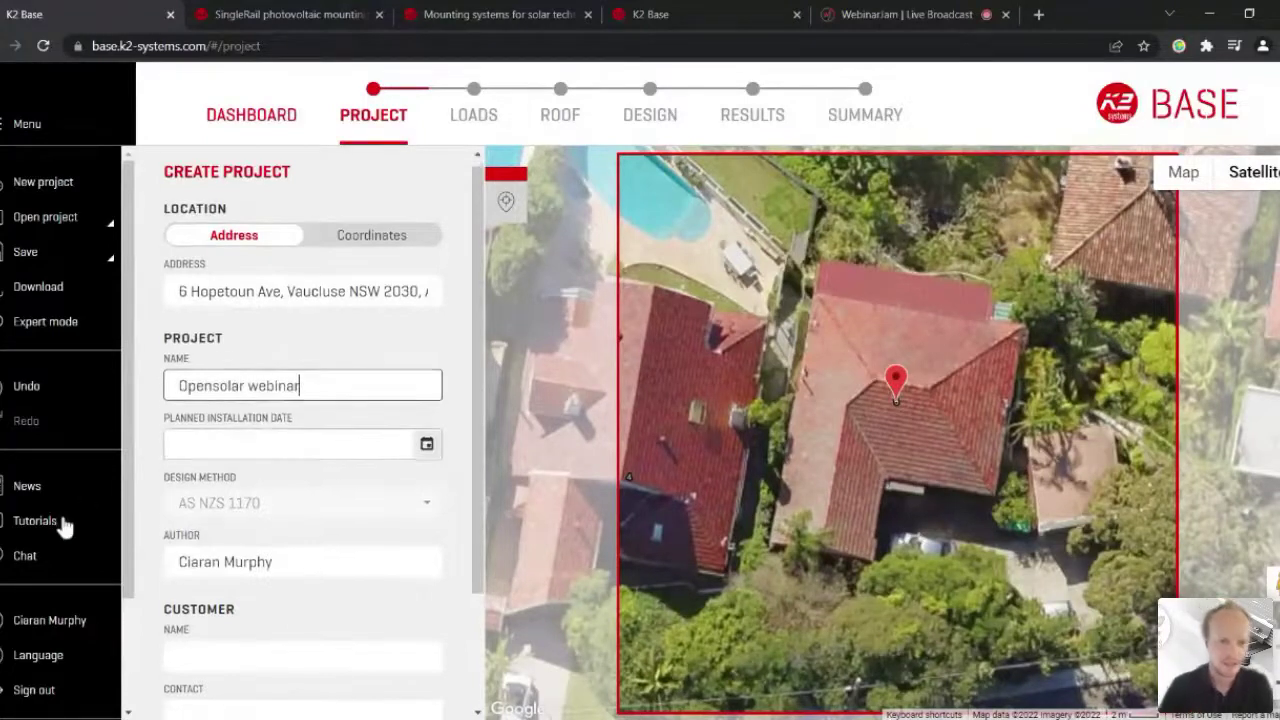
{"action": "key", "text": "Tab"}
{"action": "key", "text": "Tab"}
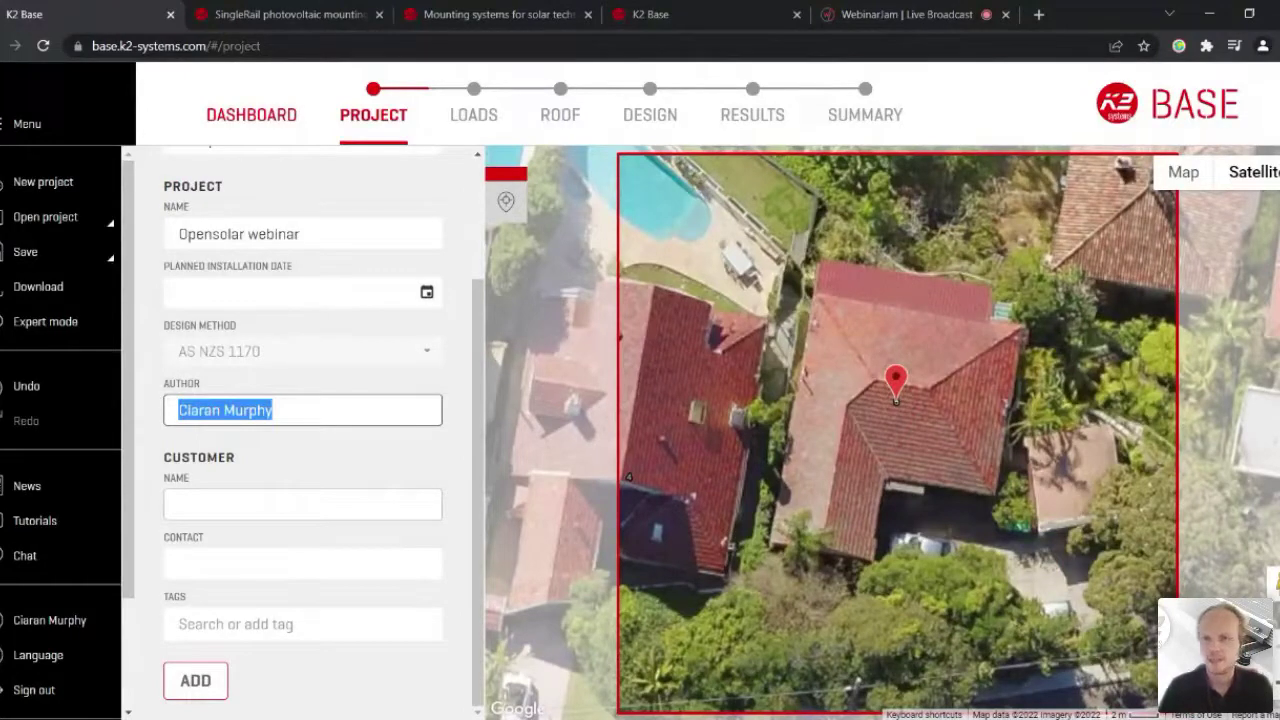
{"action": "left_click", "coordinate": [302, 504]}
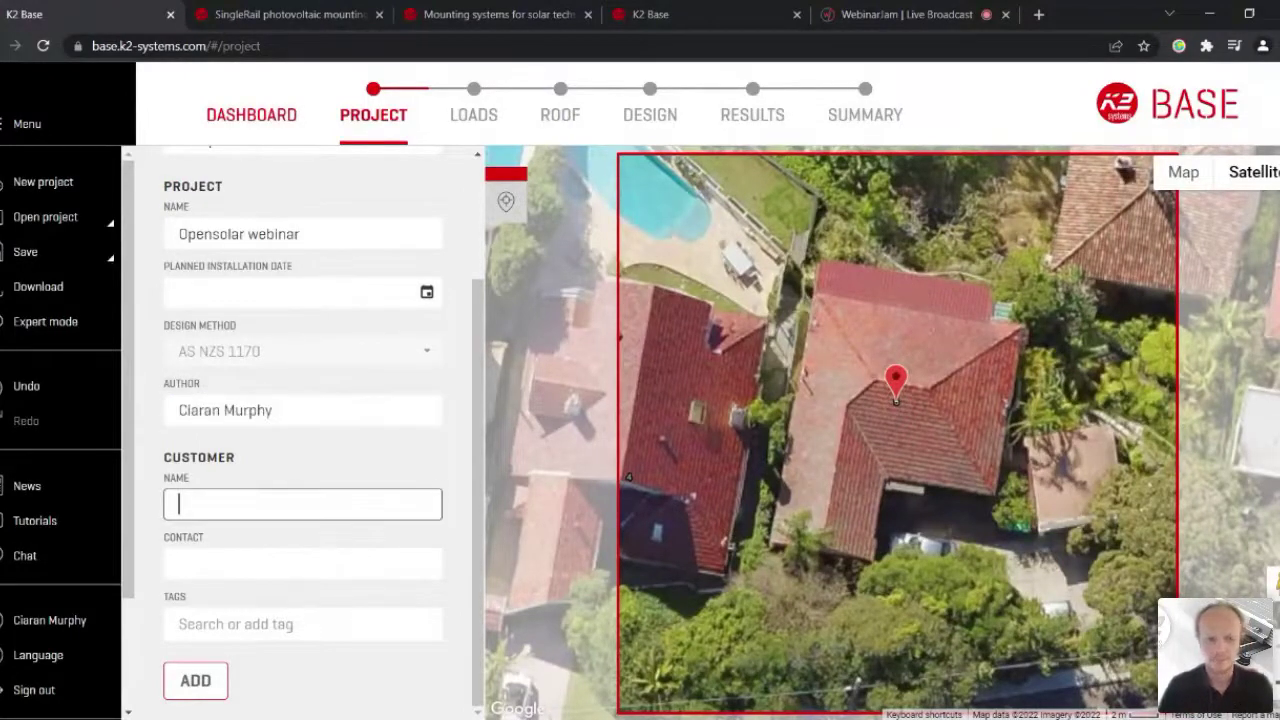
{"action": "type", "text": "Smith co"}
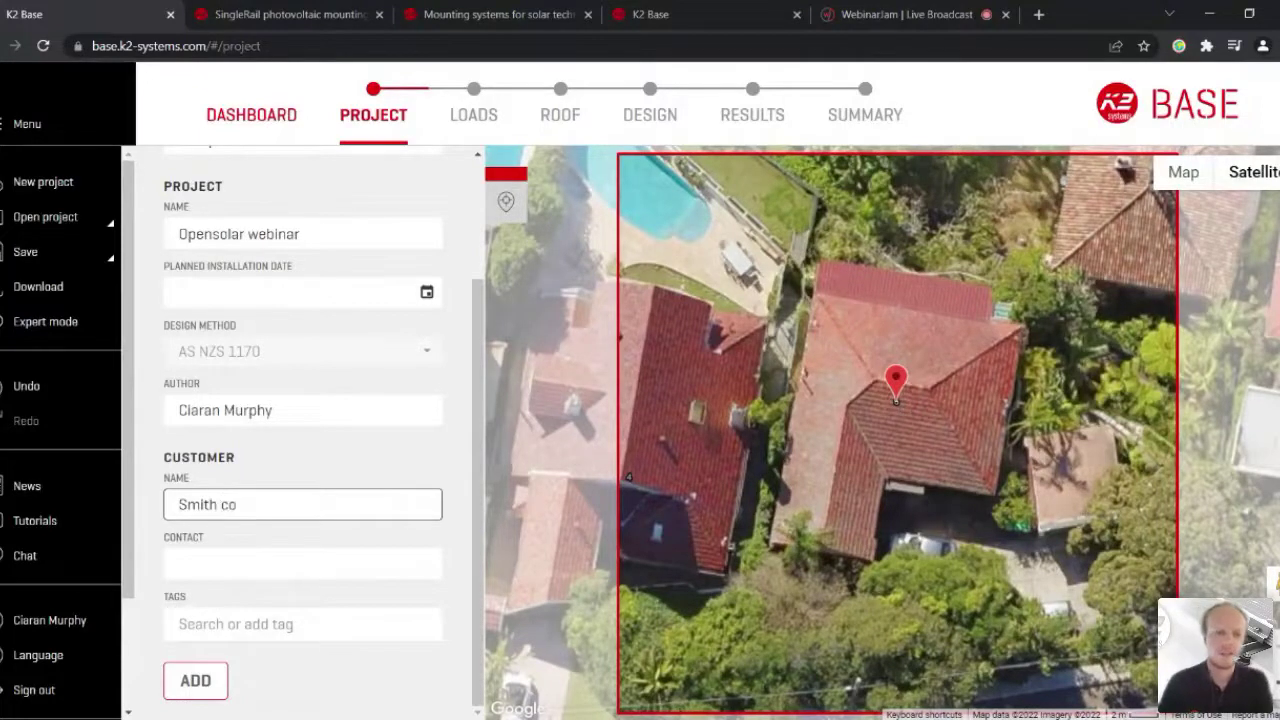
{"action": "key", "text": "Return"}
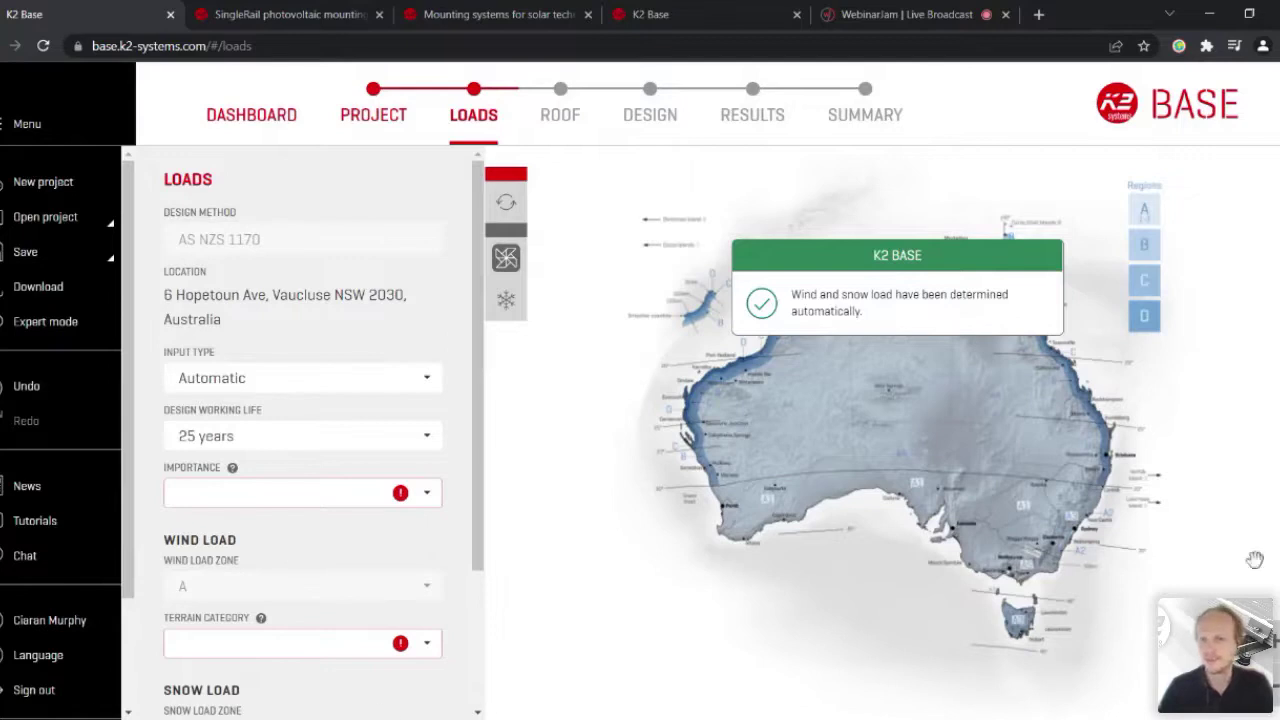
Step: Choose importance level 2 and terrain category '3 - Suburban area', then continue to the roof
{"action": "scroll", "coordinate": [335, 595], "scroll_direction": "down", "scroll_amount": 3}
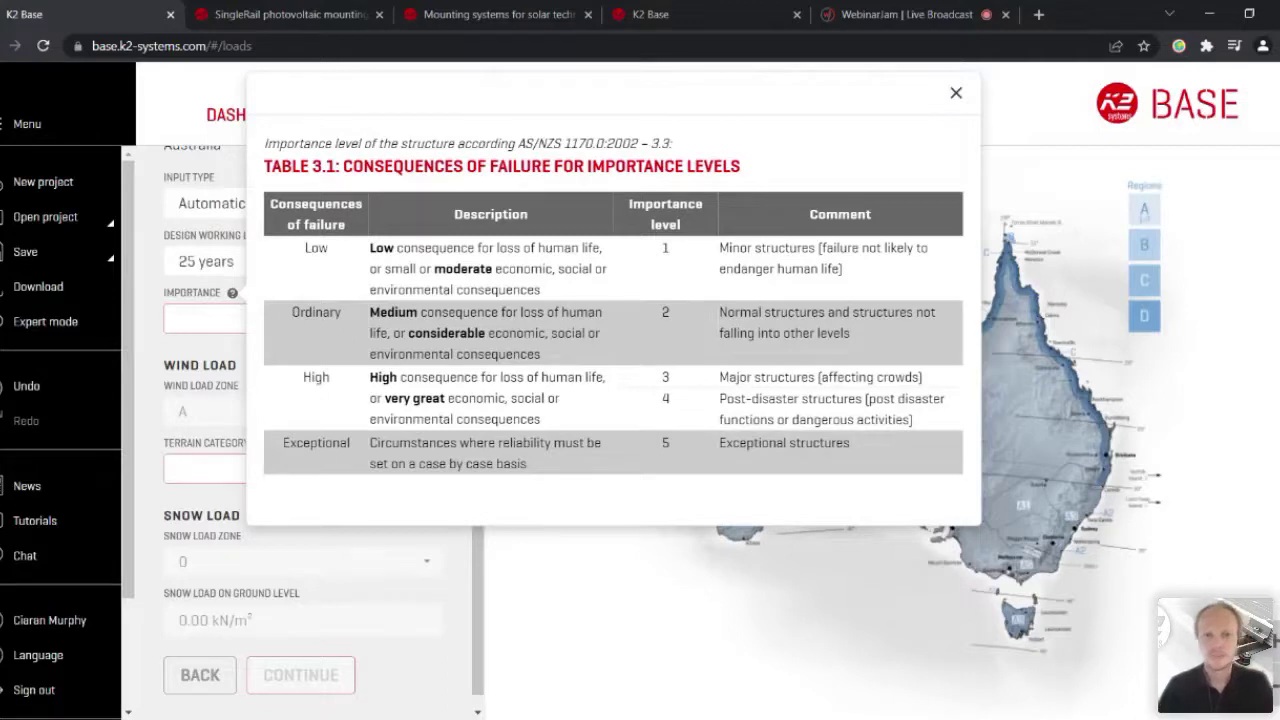
{"action": "left_click", "coordinate": [230, 318]}
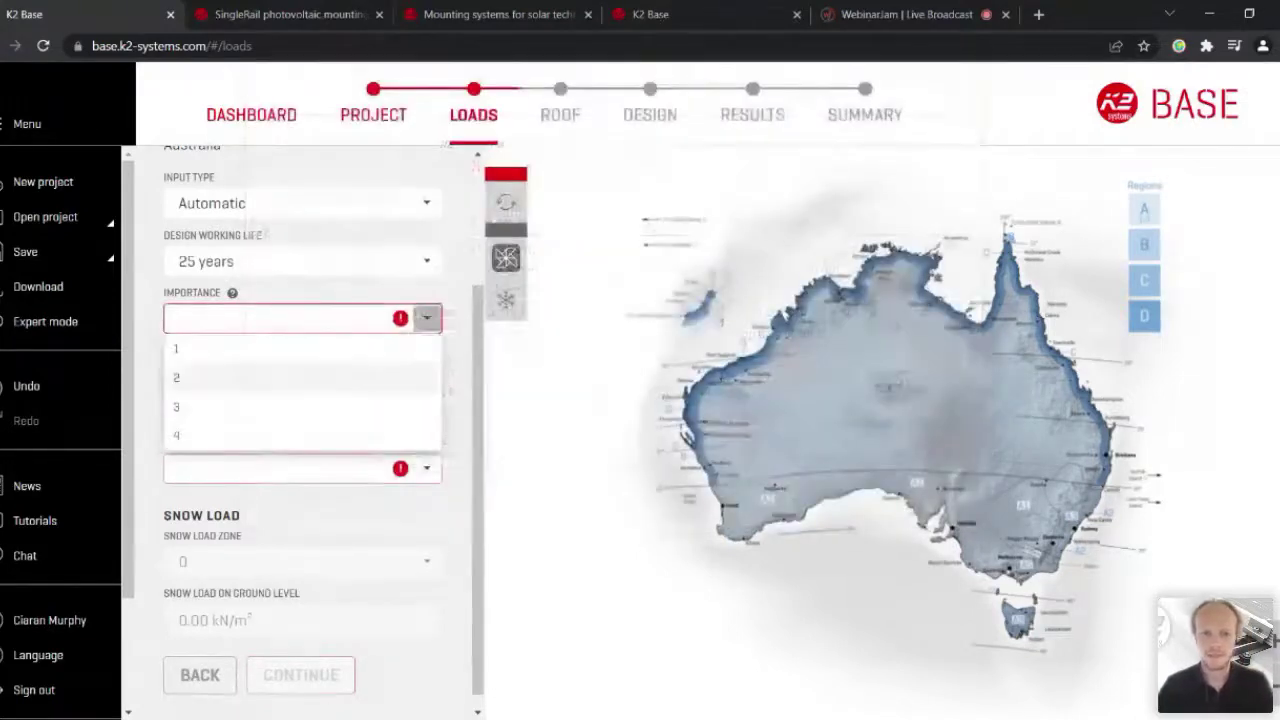
{"action": "left_click", "coordinate": [258, 377]}
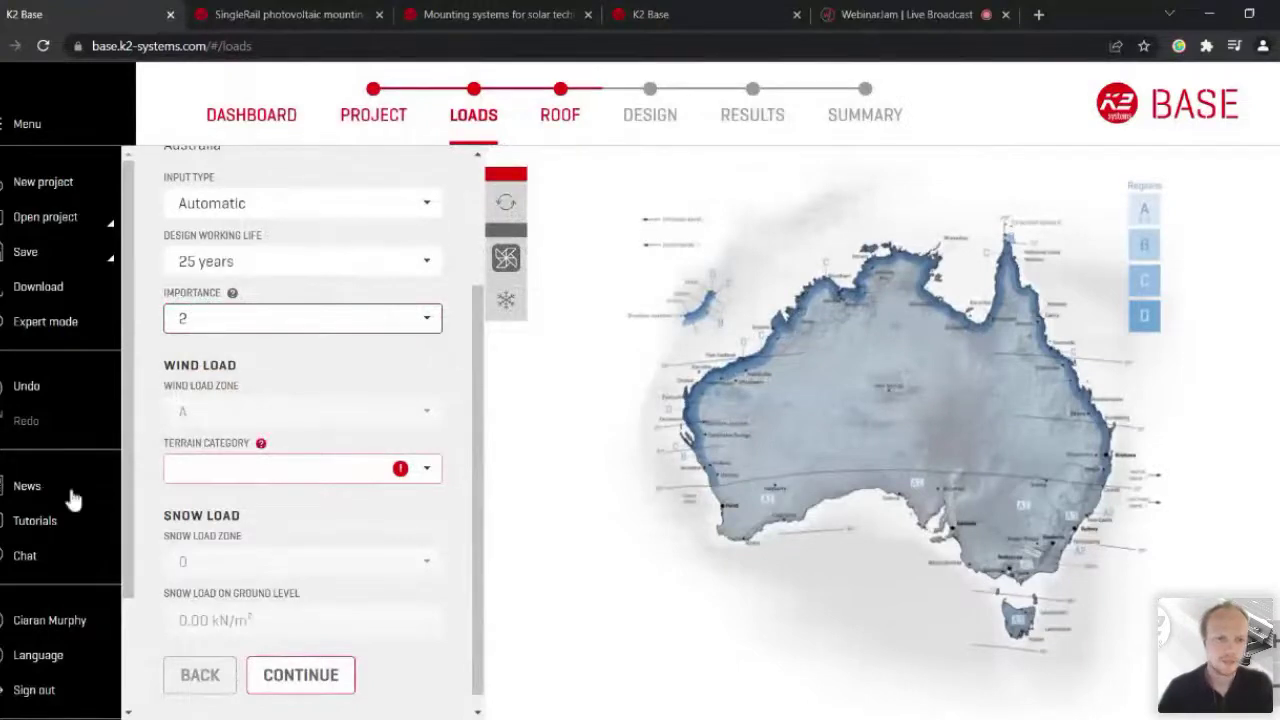
{"action": "left_click", "coordinate": [427, 468]}
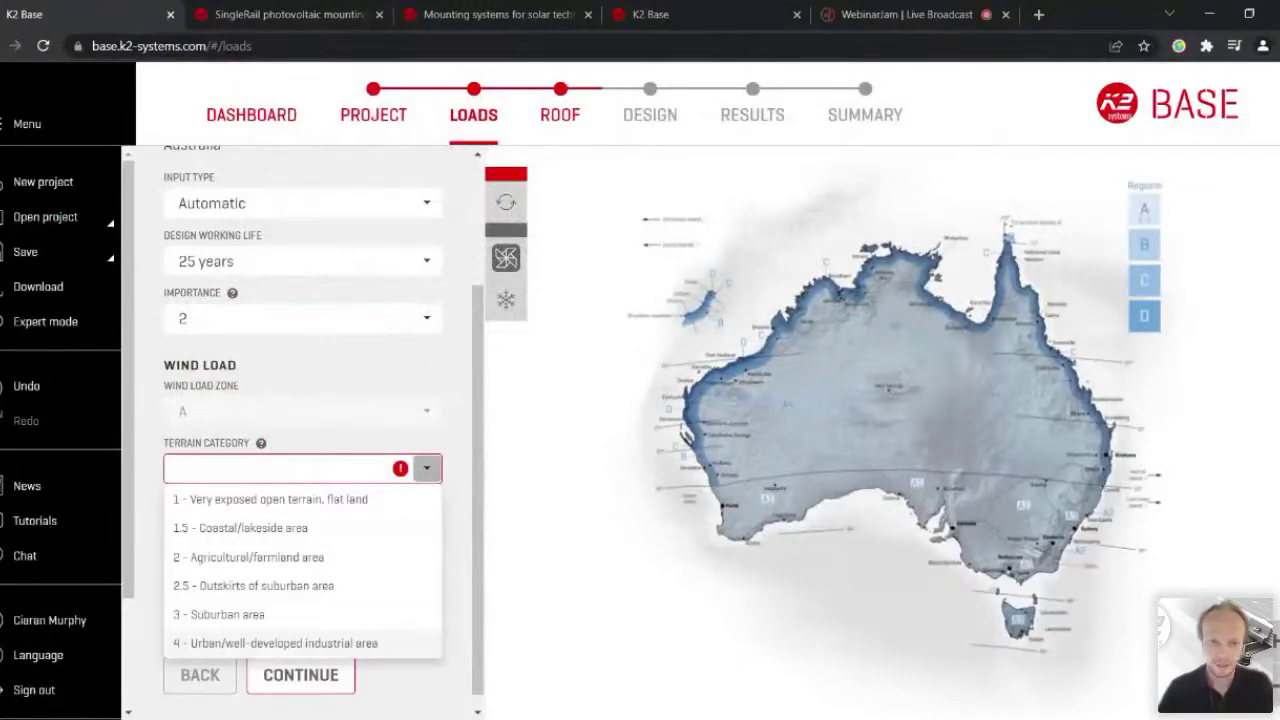
{"action": "left_click", "coordinate": [225, 614]}
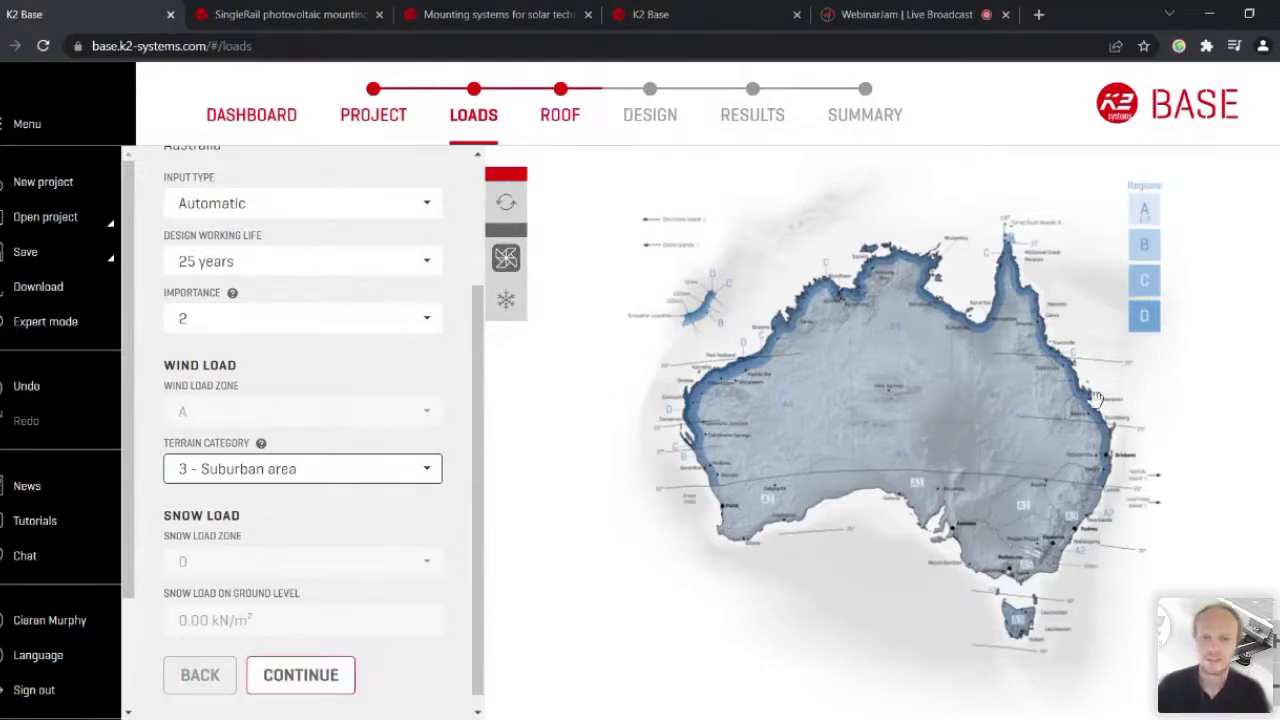
{"action": "left_click", "coordinate": [300, 675]}
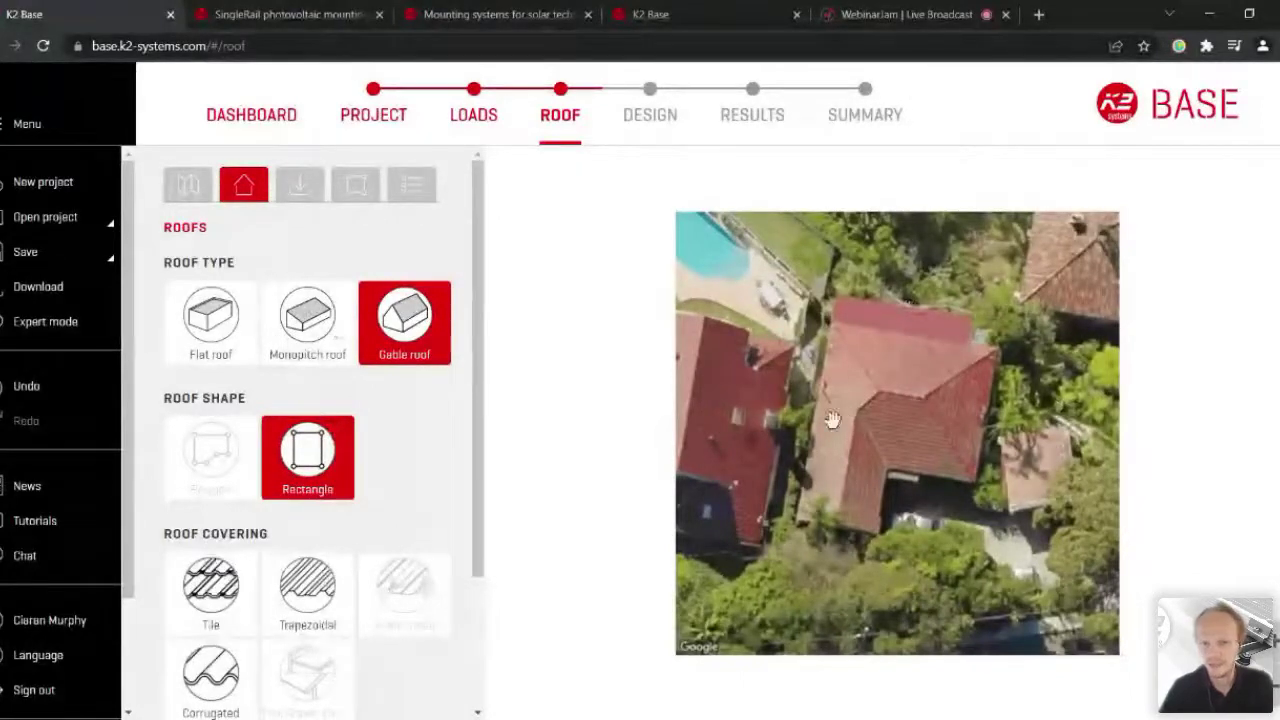
Step: Add a gable roof with tile covering named Roof 1
{"action": "left_click", "coordinate": [215, 585]}
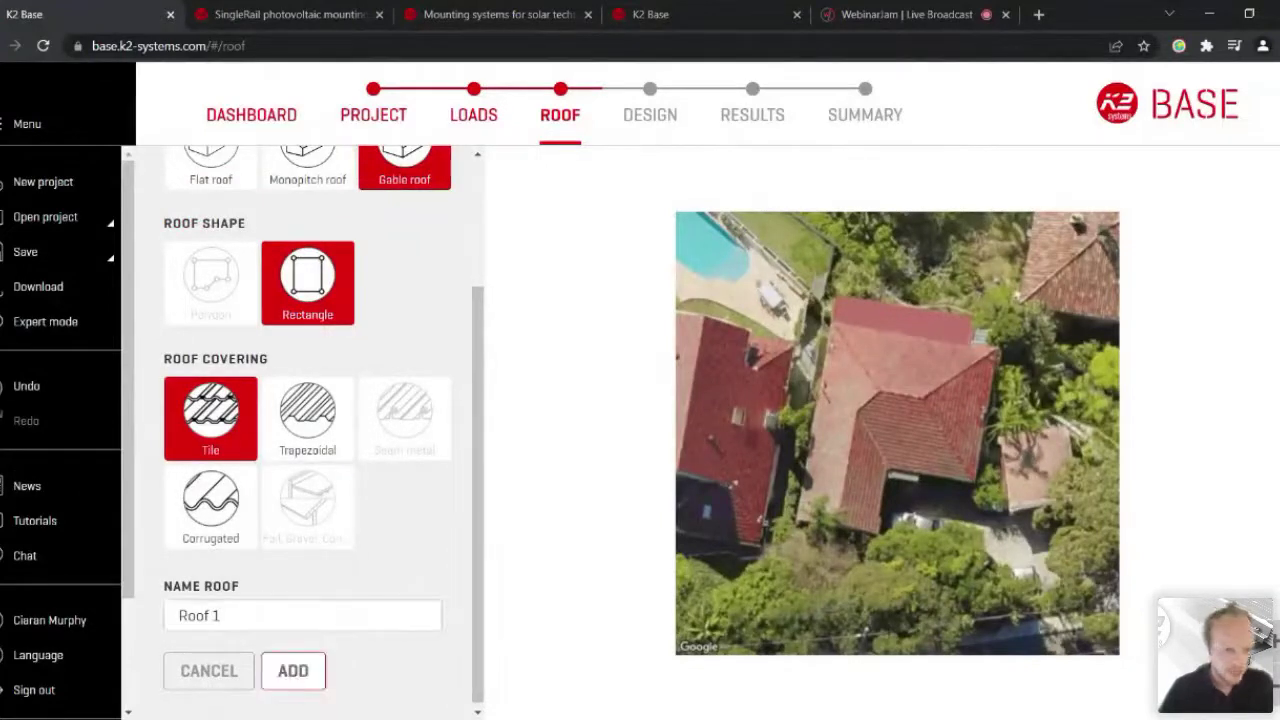
{"action": "triple_click", "coordinate": [200, 615]}
{"action": "key", "text": "Return"}
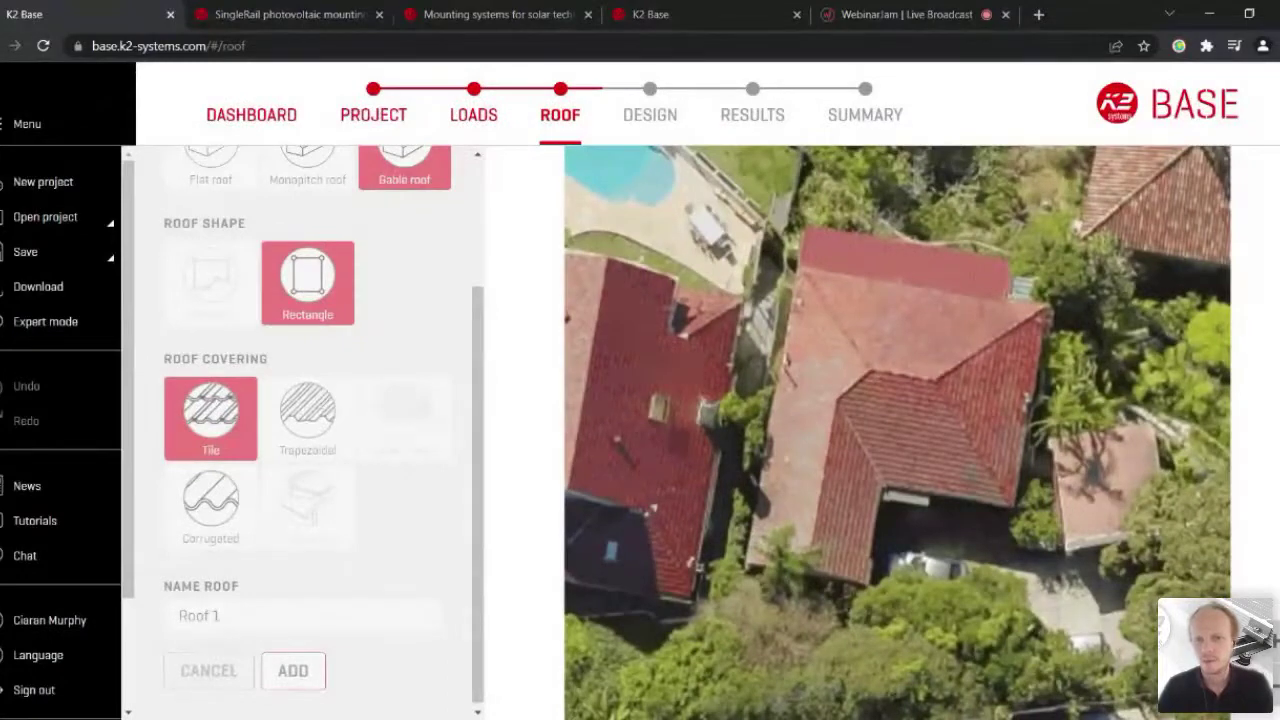
Step: Trace the 14.80 m by 5.47 m rectangular roof outline on the aerial image
{"action": "left_click", "coordinate": [800, 268]}
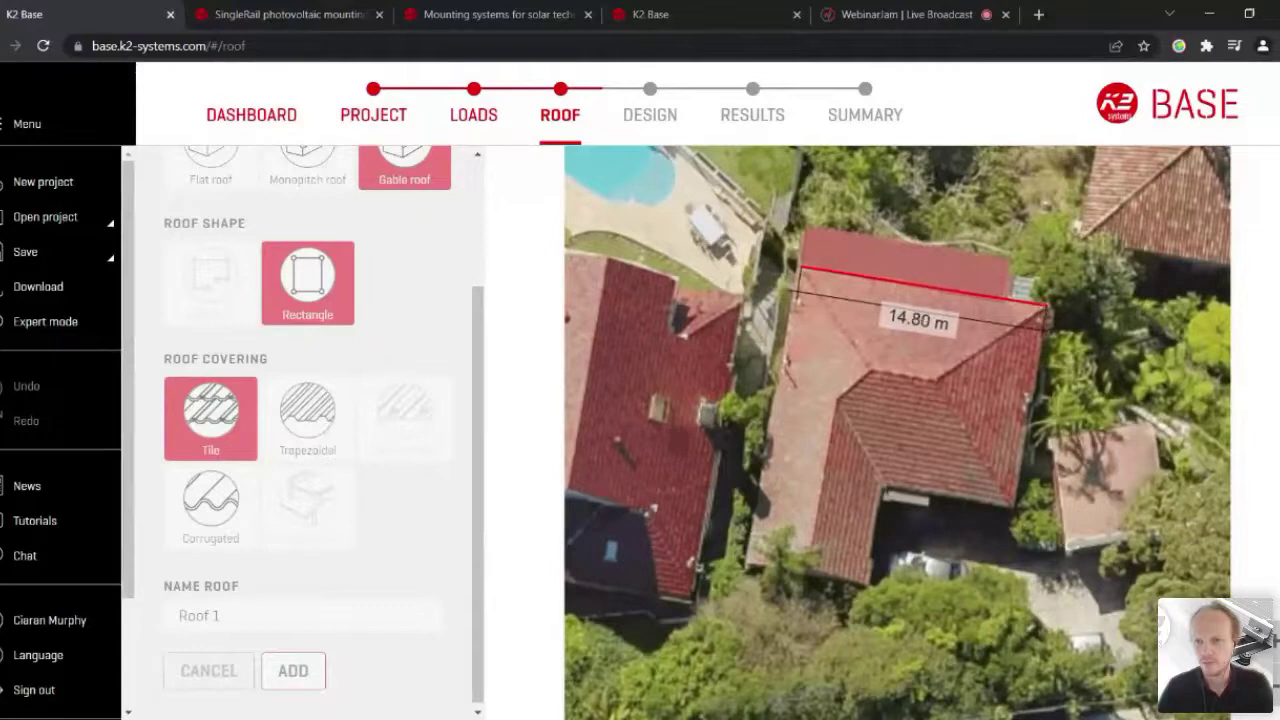
{"action": "left_click", "coordinate": [1047, 305]}
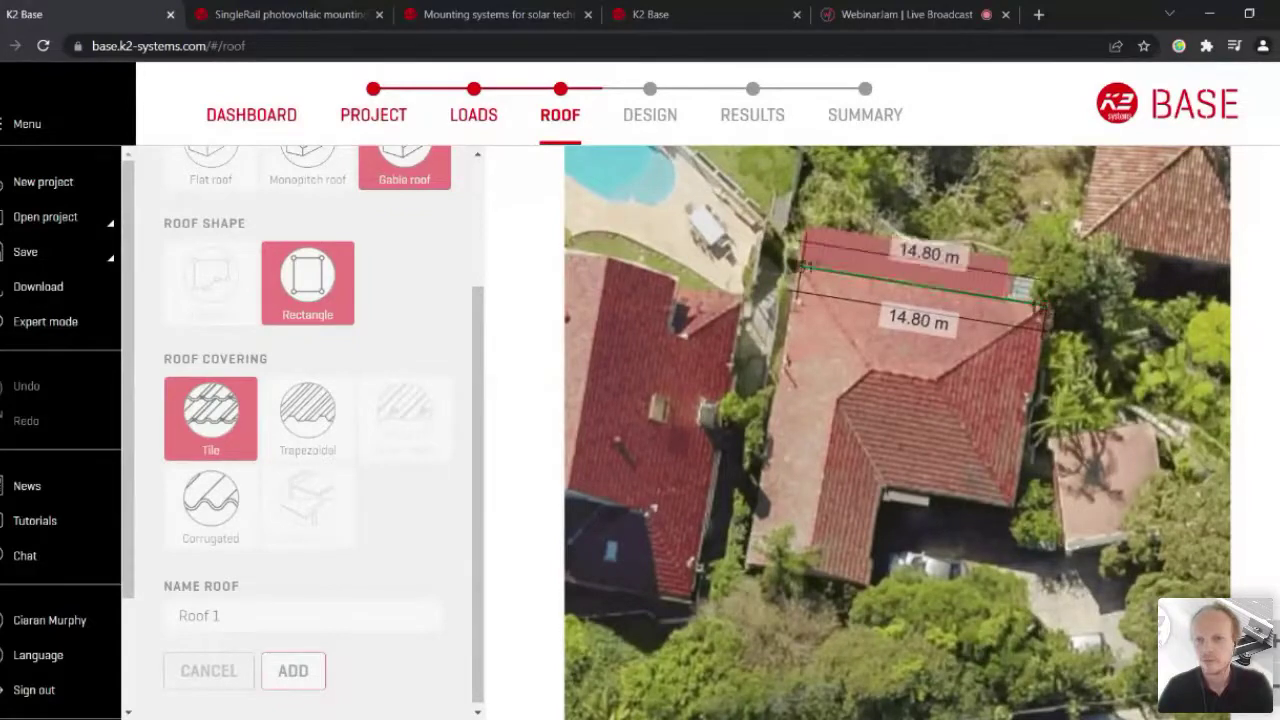
{"action": "left_click", "coordinate": [996, 331]}
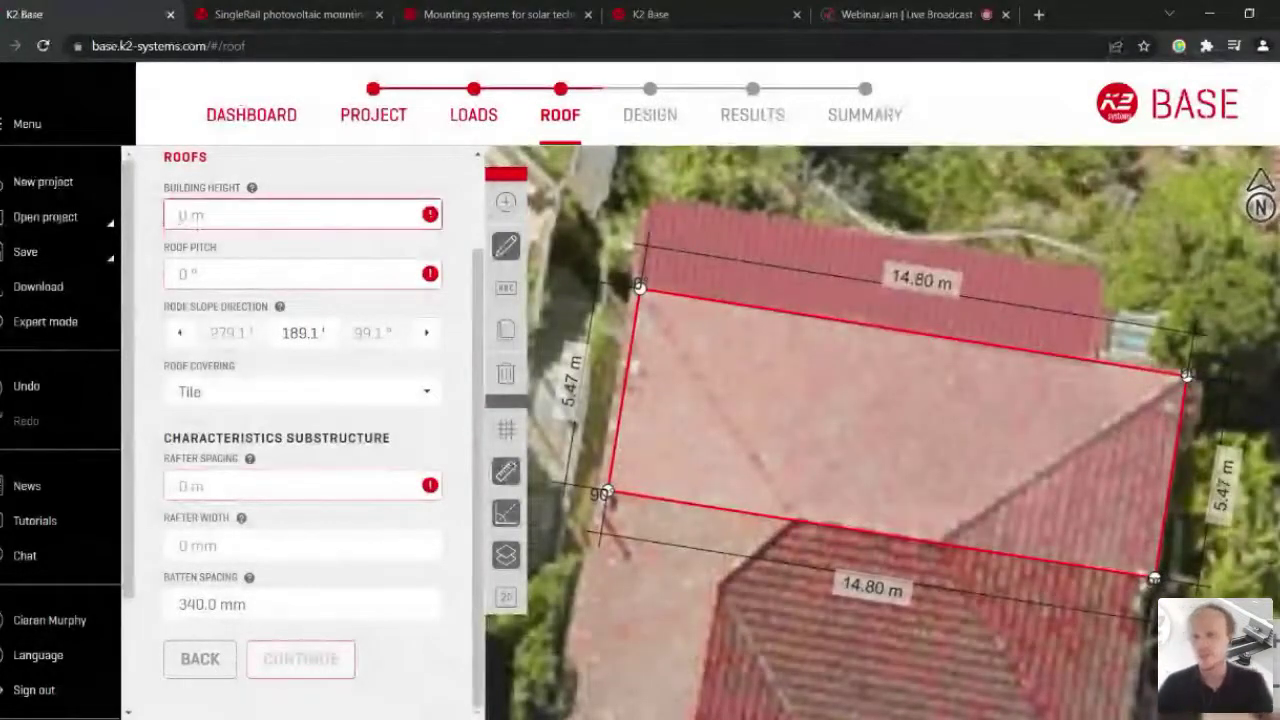
Step: Give Roof 1 a 6 m building height, 20° pitch, 0.6 m rafter spacing and 50 mm rafters
{"action": "type", "text": "6"}
{"action": "key", "text": "Tab"}
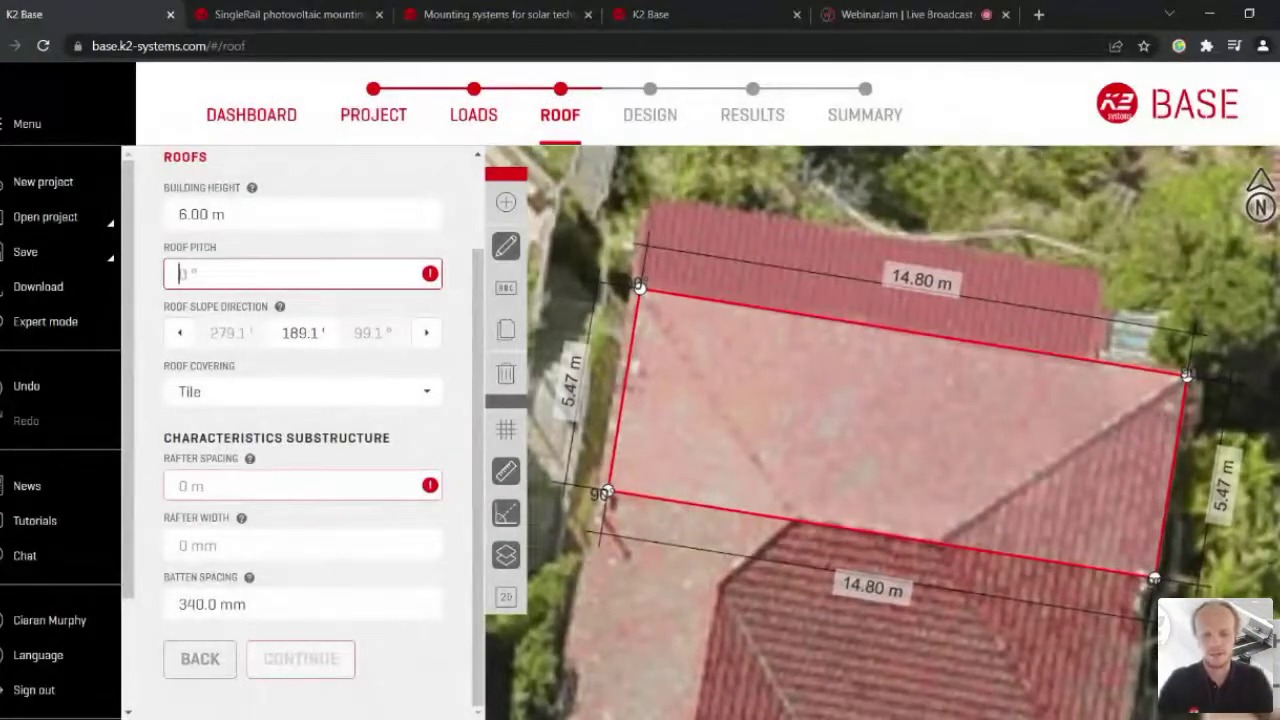
{"action": "type", "text": "20"}
{"action": "key", "text": "Tab"}
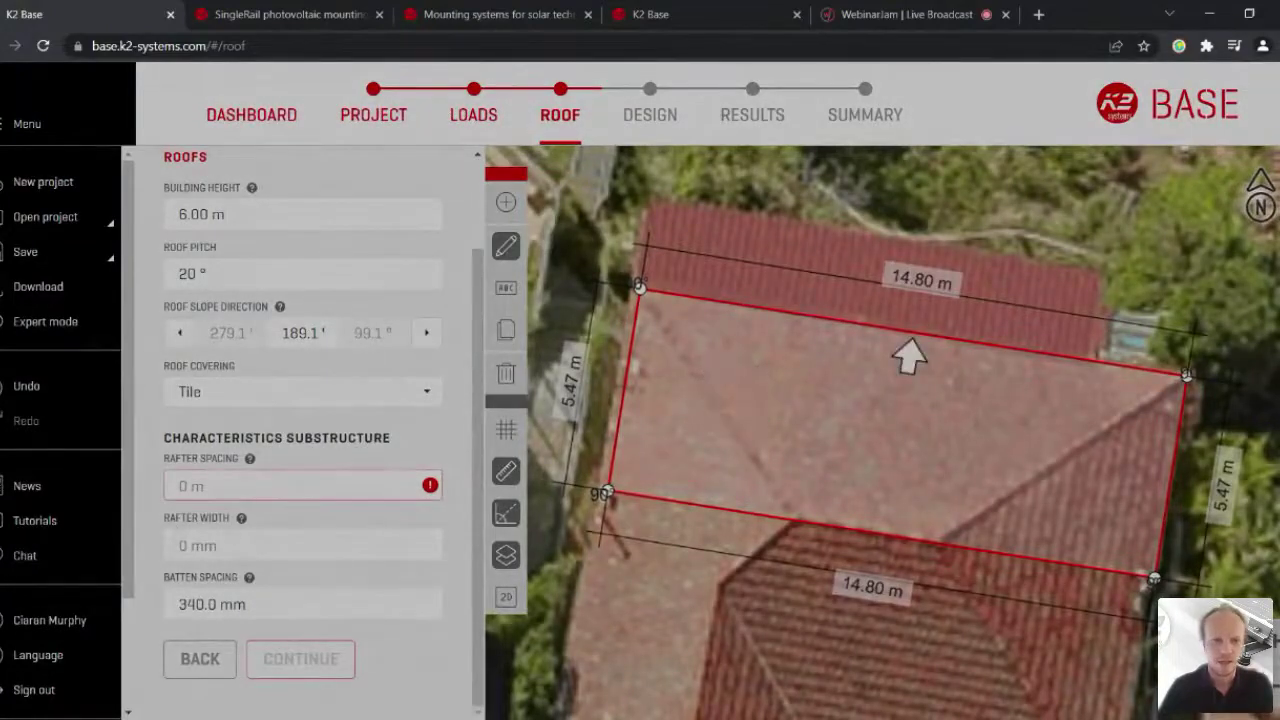
{"action": "left_click", "coordinate": [181, 485]}
{"action": "type", "text": "0.6"}
{"action": "key", "text": "Tab"}
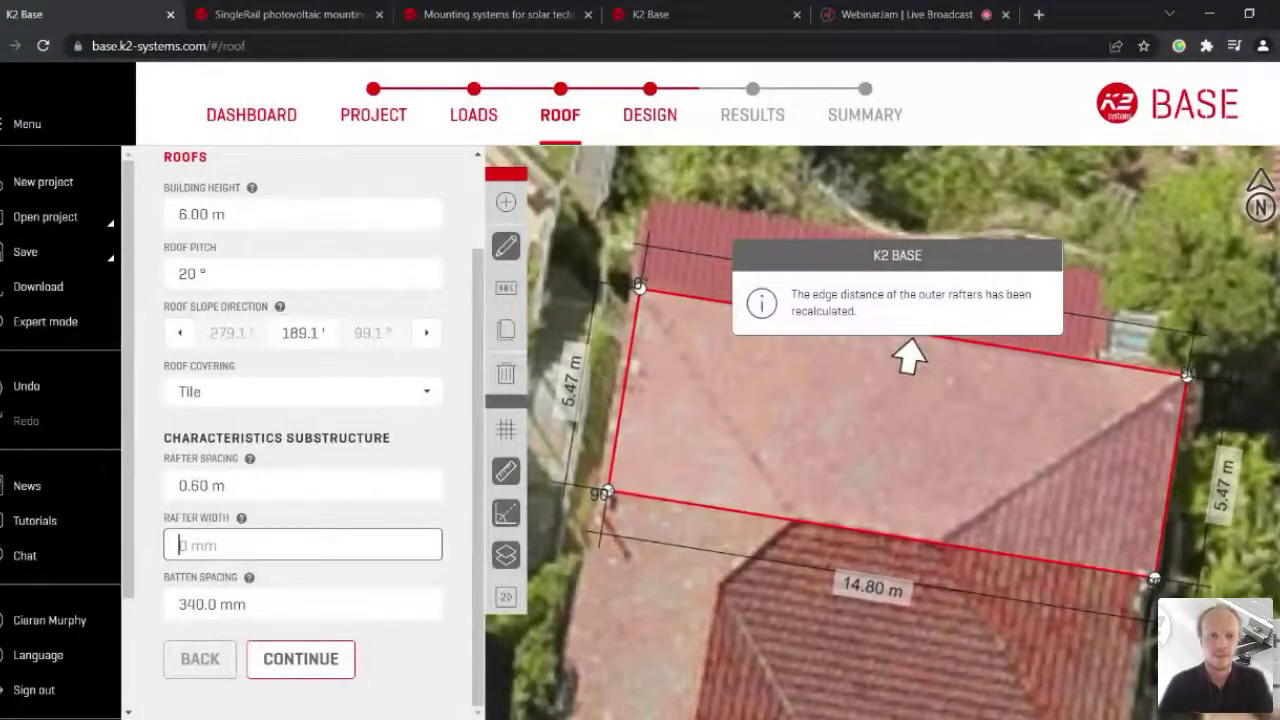
{"action": "type", "text": "50"}
{"action": "key", "text": "Tab"}
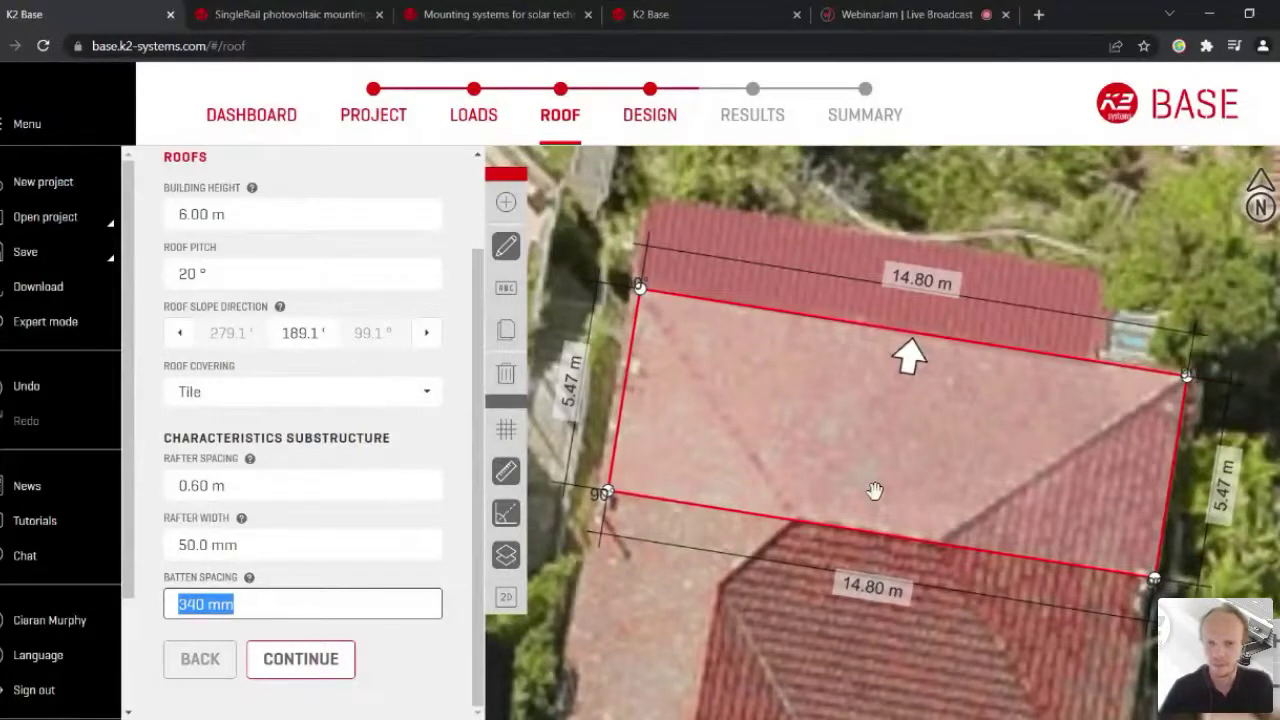
{"action": "left_click", "coordinate": [300, 659]}
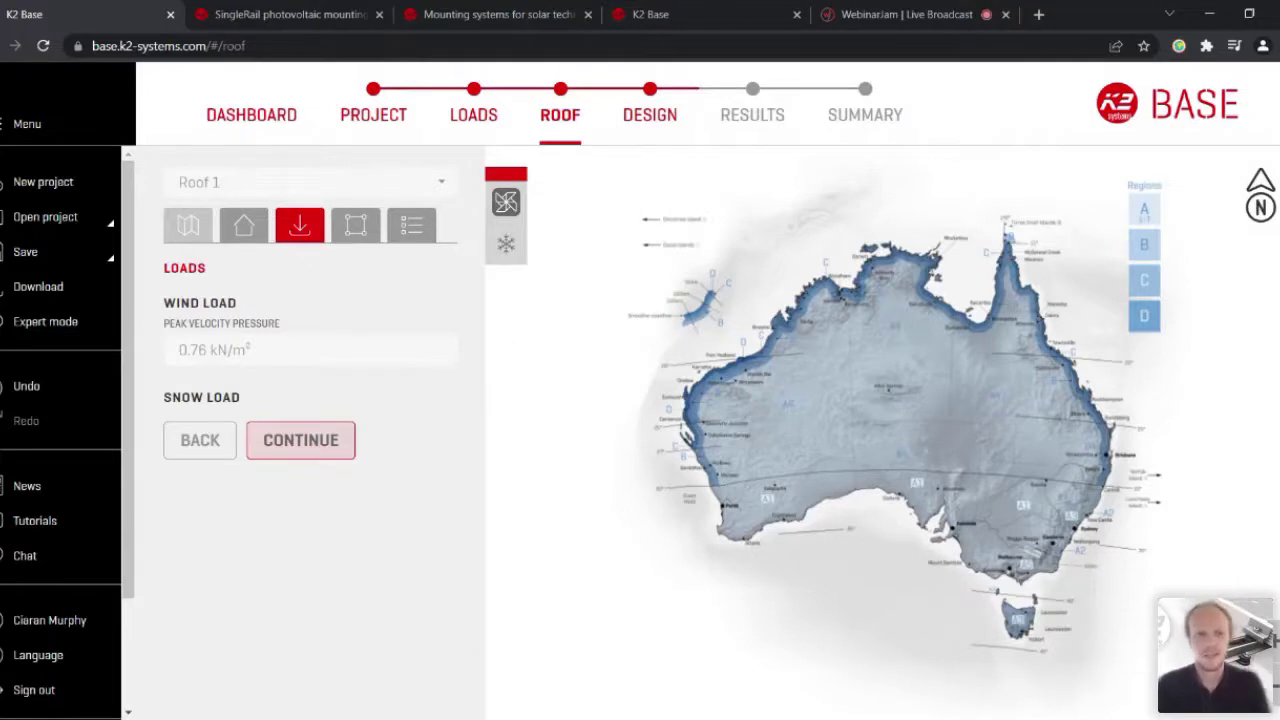
Step: Accept the loads and draw a triangular polygon obstruction at the left end of Roof 1
{"action": "left_click", "coordinate": [300, 440]}
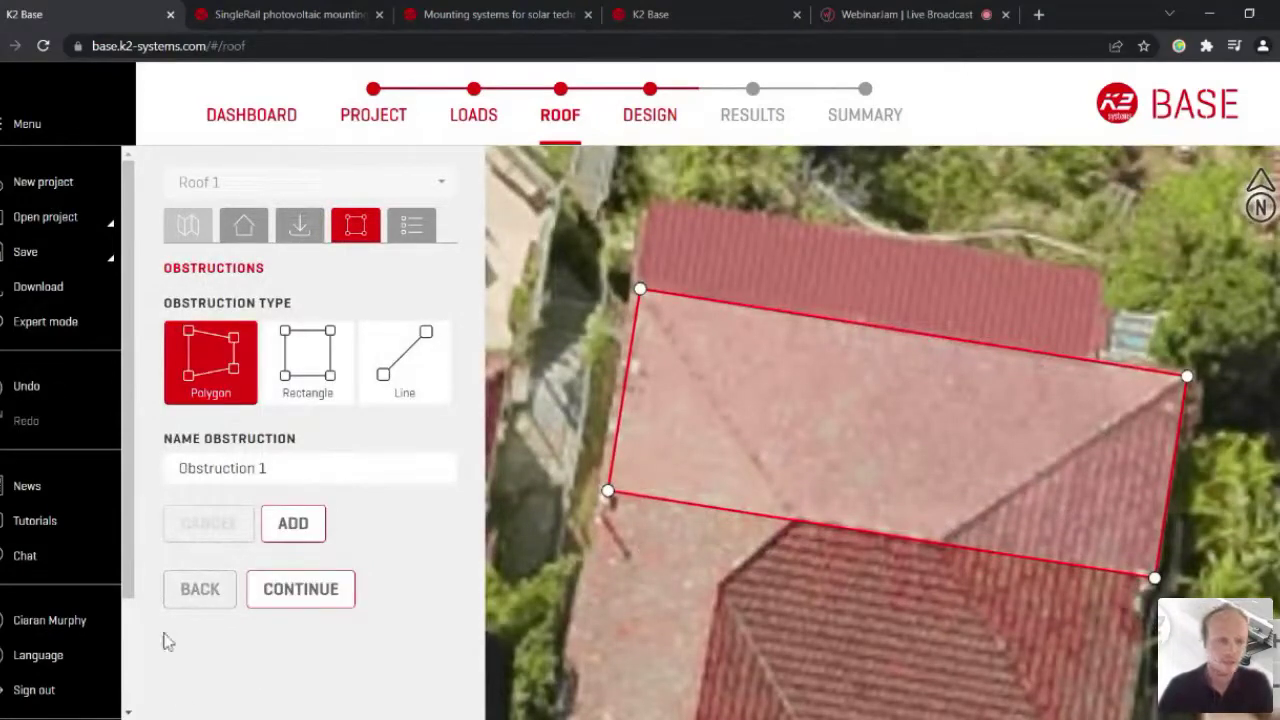
{"action": "left_click", "coordinate": [301, 589]}
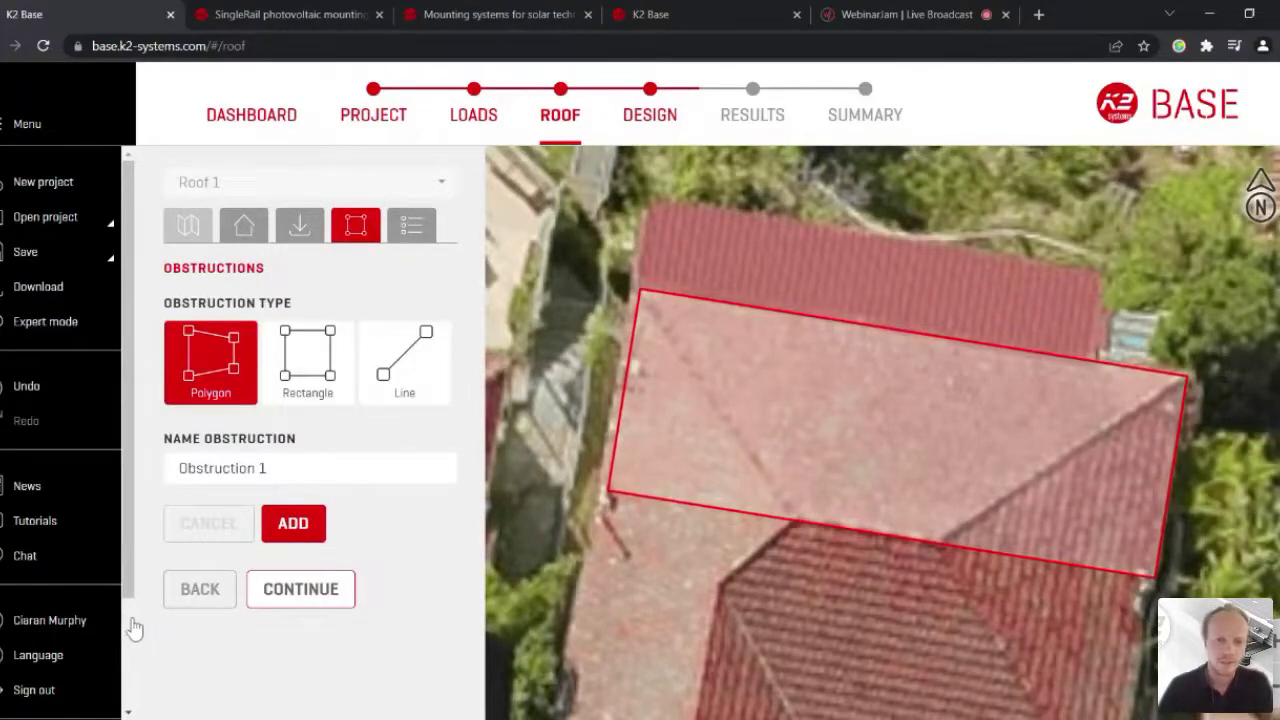
{"action": "left_click", "coordinate": [293, 523]}
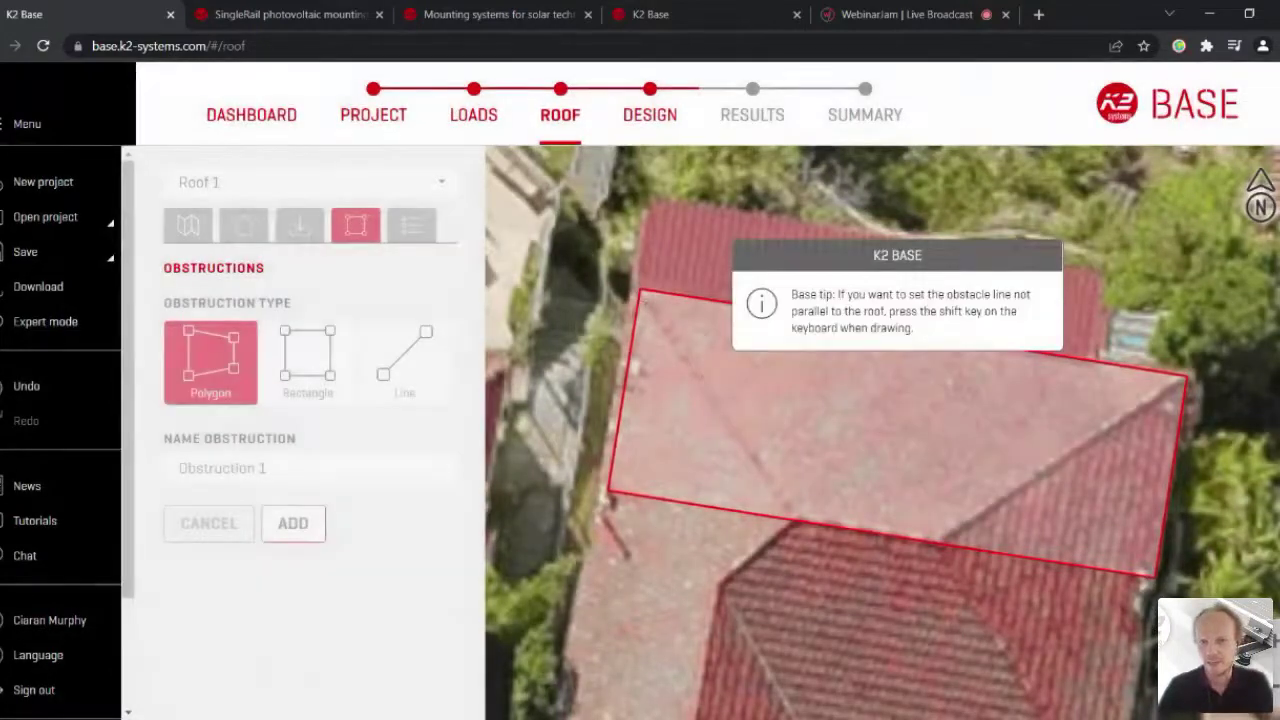
{"action": "left_click", "coordinate": [610, 488]}
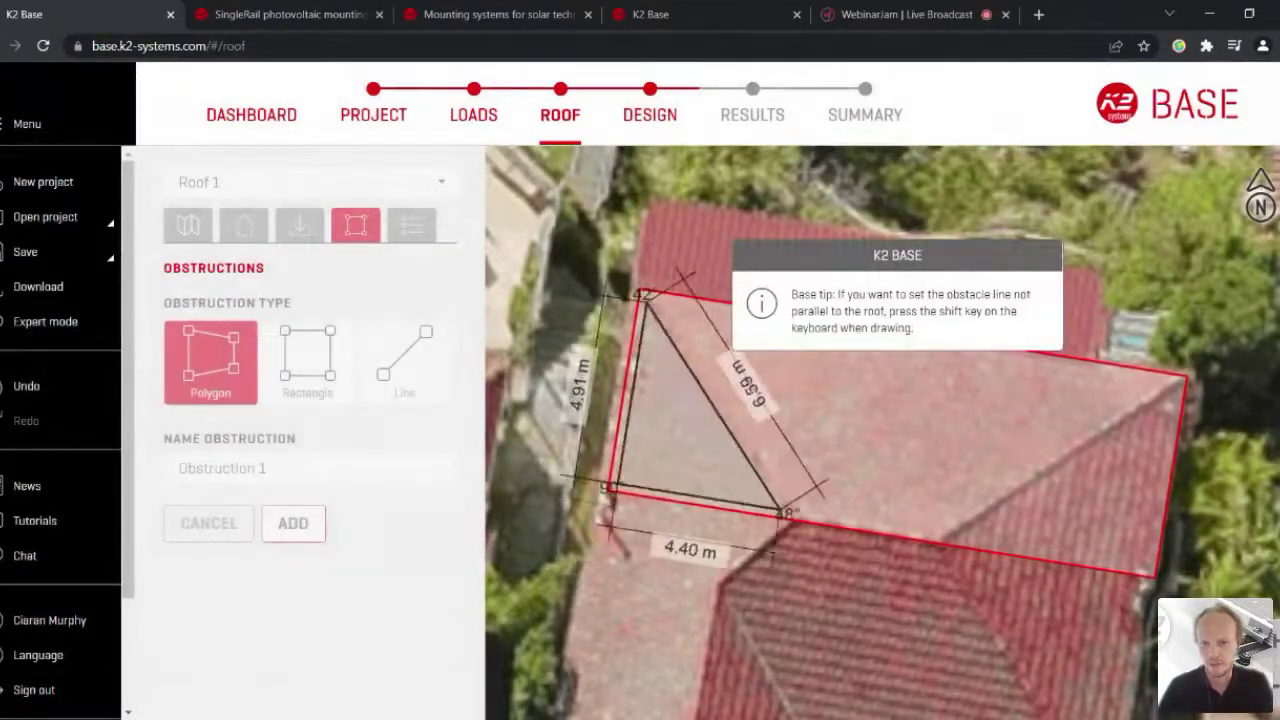
{"action": "left_click", "coordinate": [785, 512]}
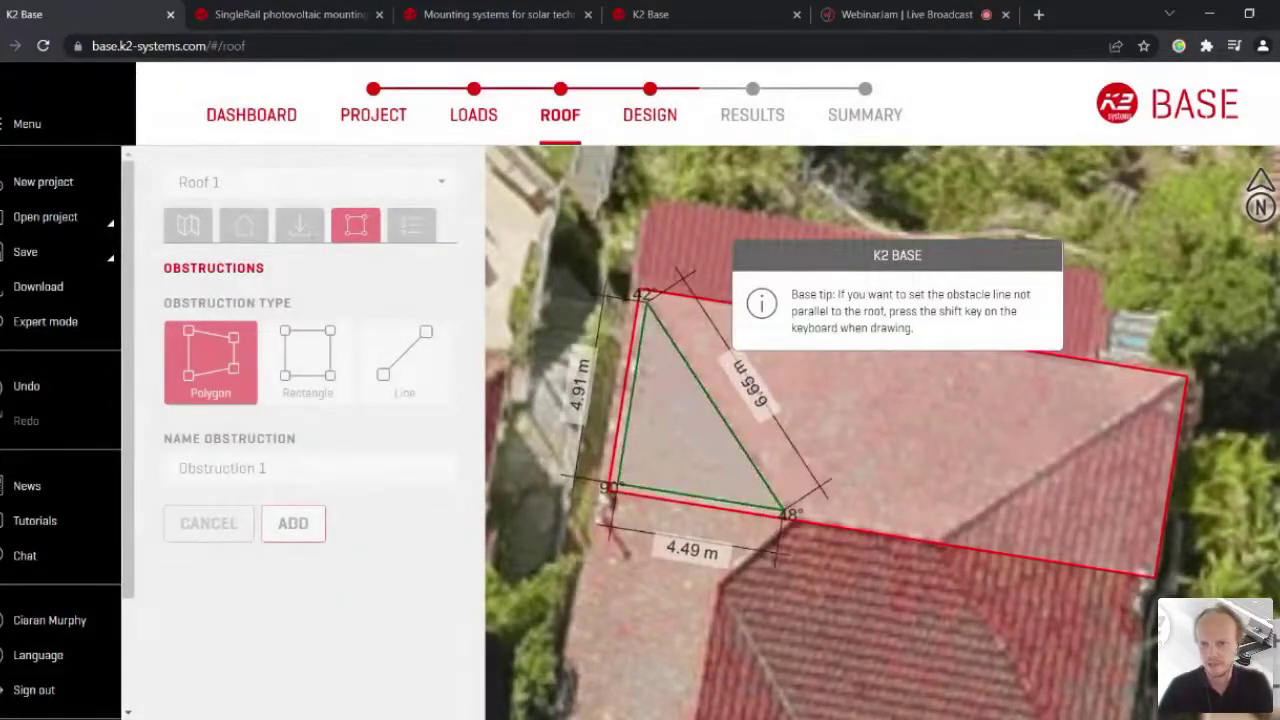
{"action": "double_click", "coordinate": [857, 581]}
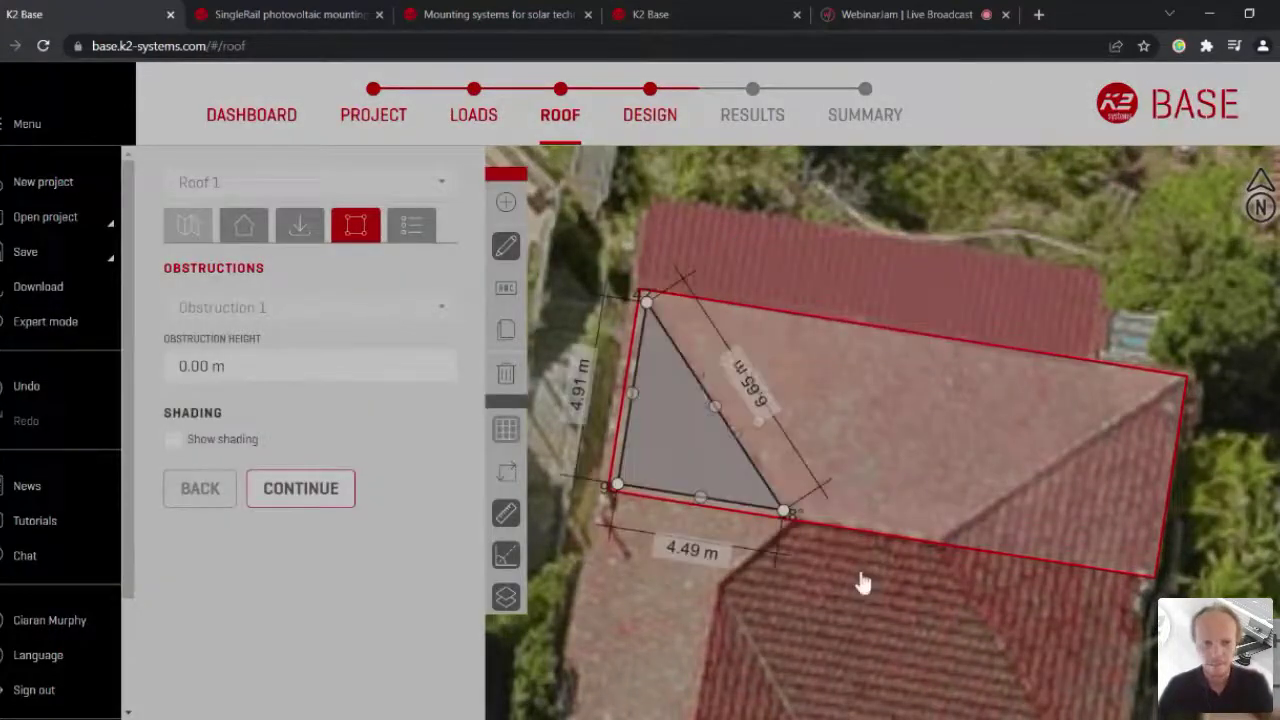
{"action": "key", "text": "Return"}
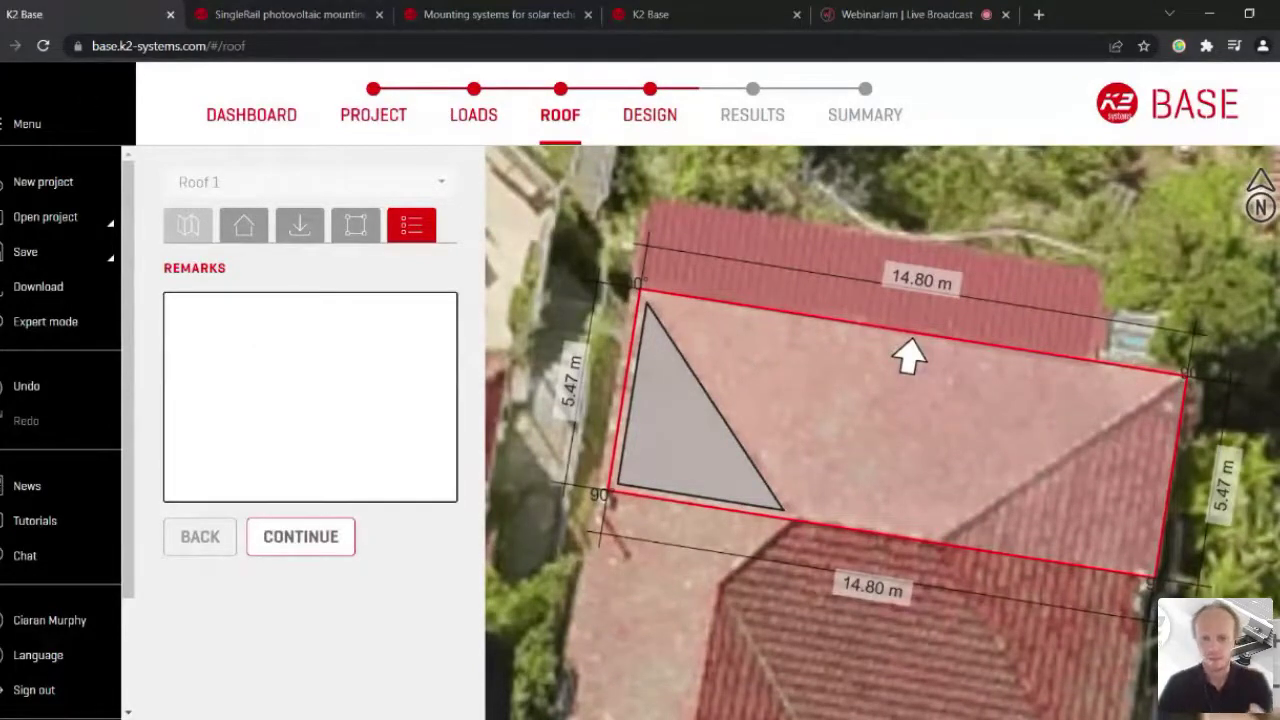
Step: Note in Remarks that the building height was assumed and should be checked on site
{"action": "type", "text": "Building hei"}
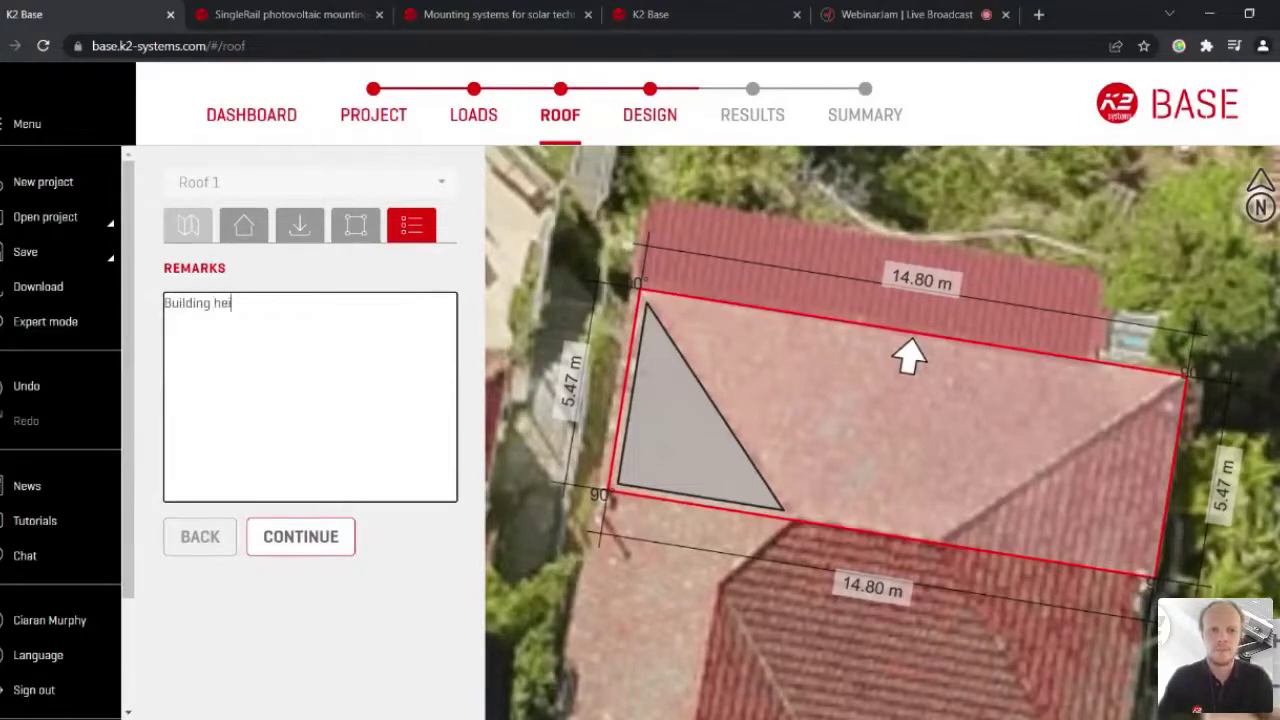
{"action": "type", "text": "ght assumed. "}
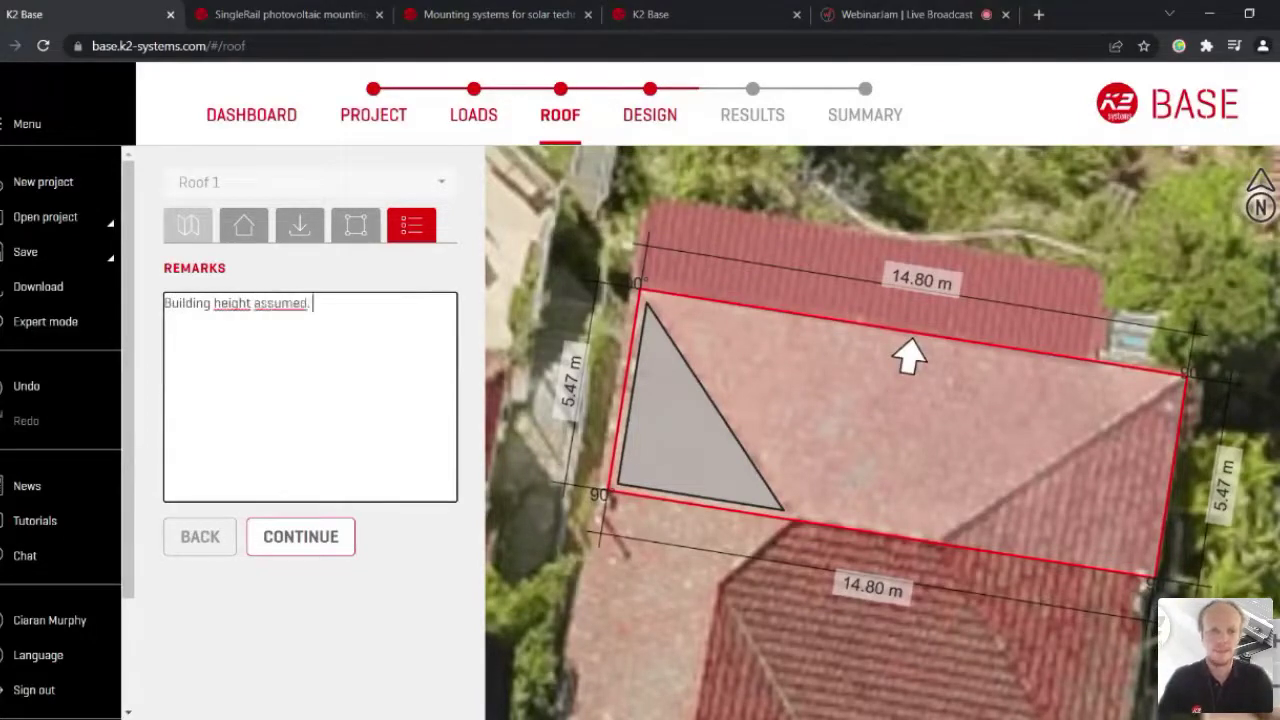
{"action": "type", "text": "Check on sit"}
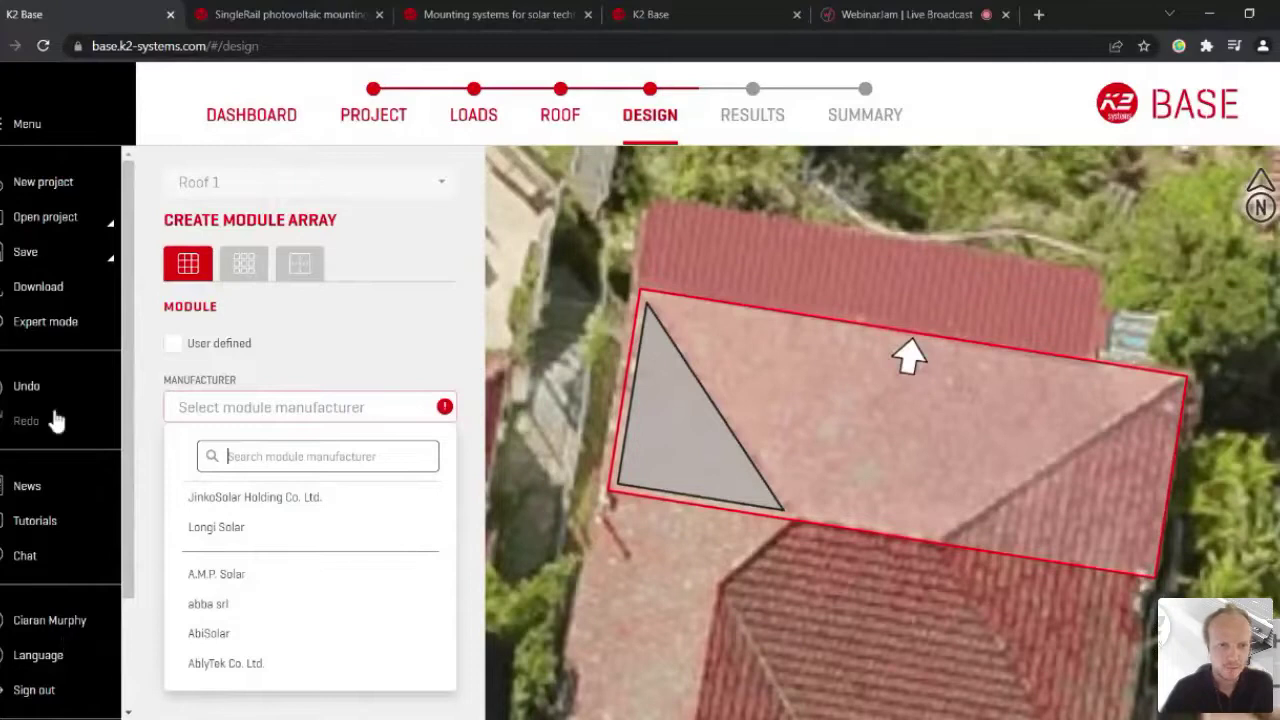
{"action": "scroll", "coordinate": [310, 580], "scroll_direction": "down", "scroll_amount": 5}
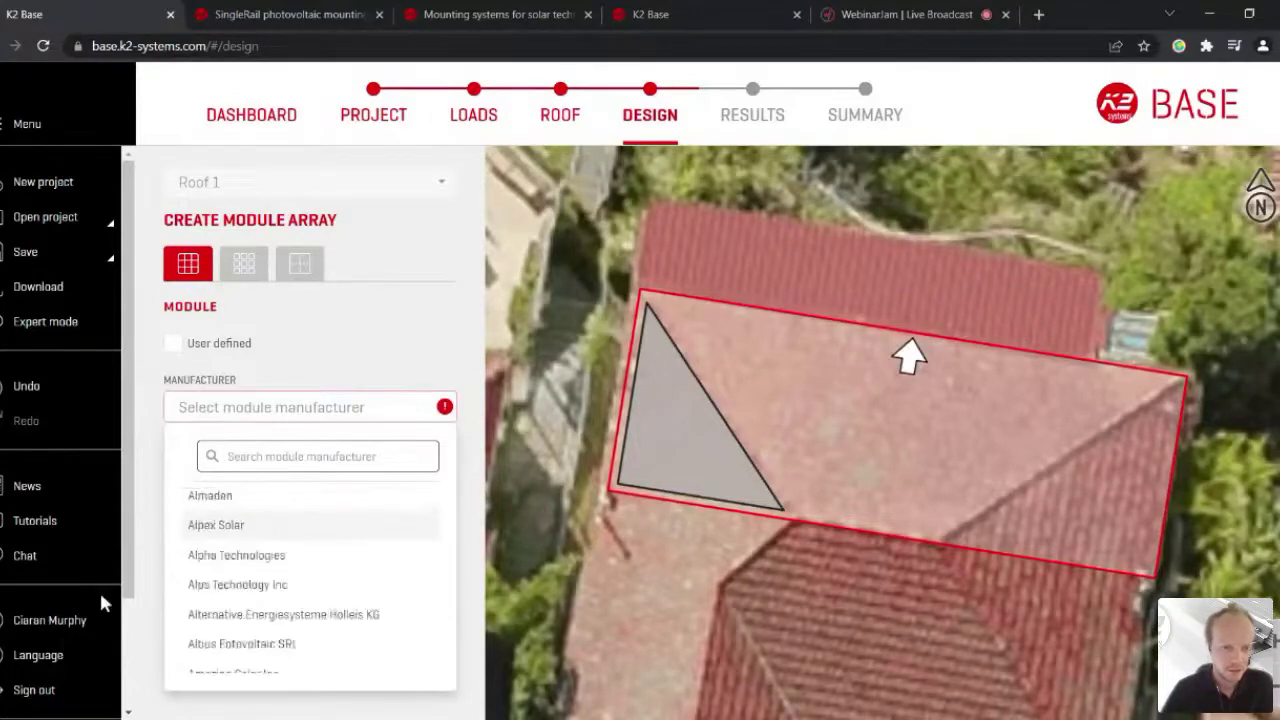
{"action": "scroll", "coordinate": [310, 580], "scroll_direction": "down", "scroll_amount": 10}
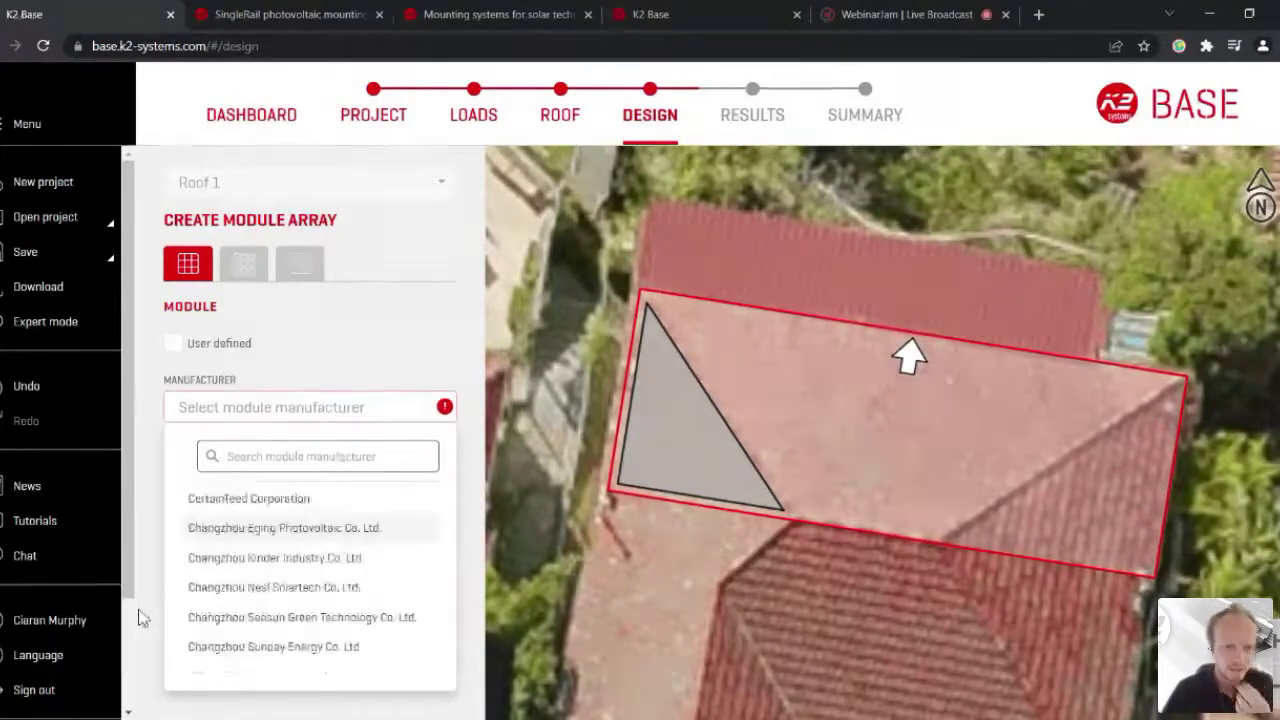
{"action": "scroll", "coordinate": [310, 580], "scroll_direction": "down", "scroll_amount": 6}
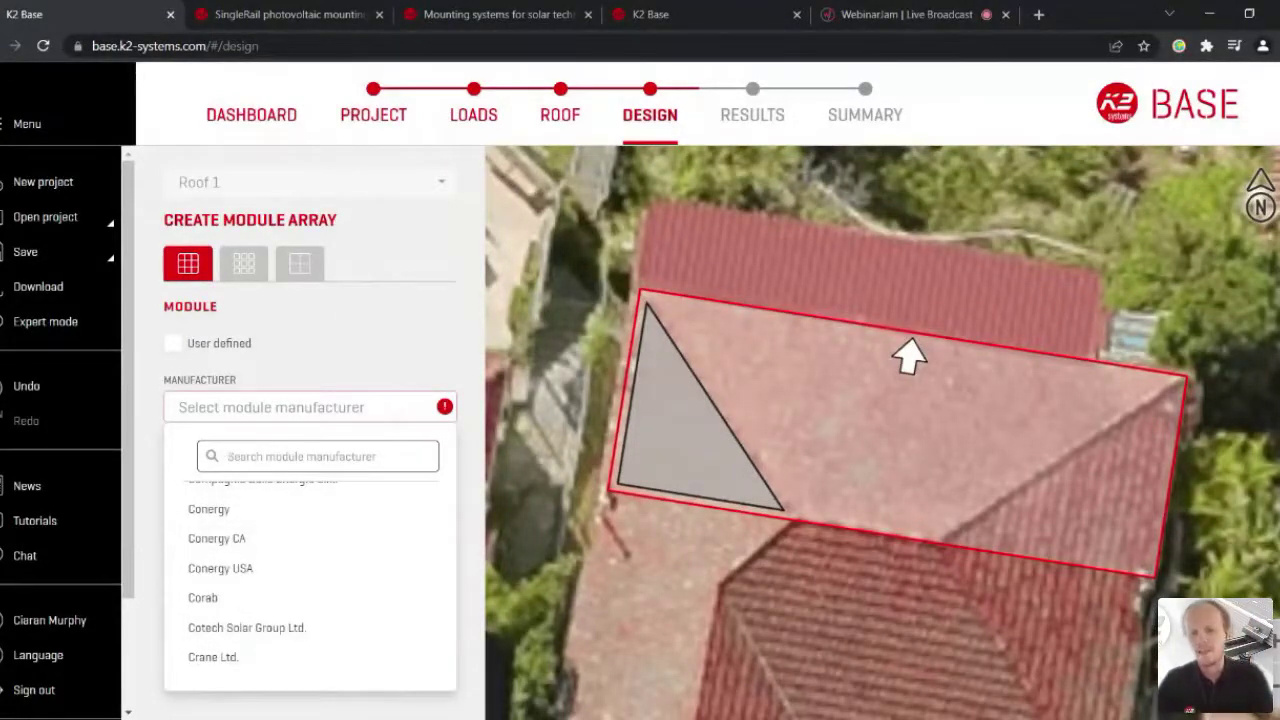
{"action": "type", "text": "ing pe"}
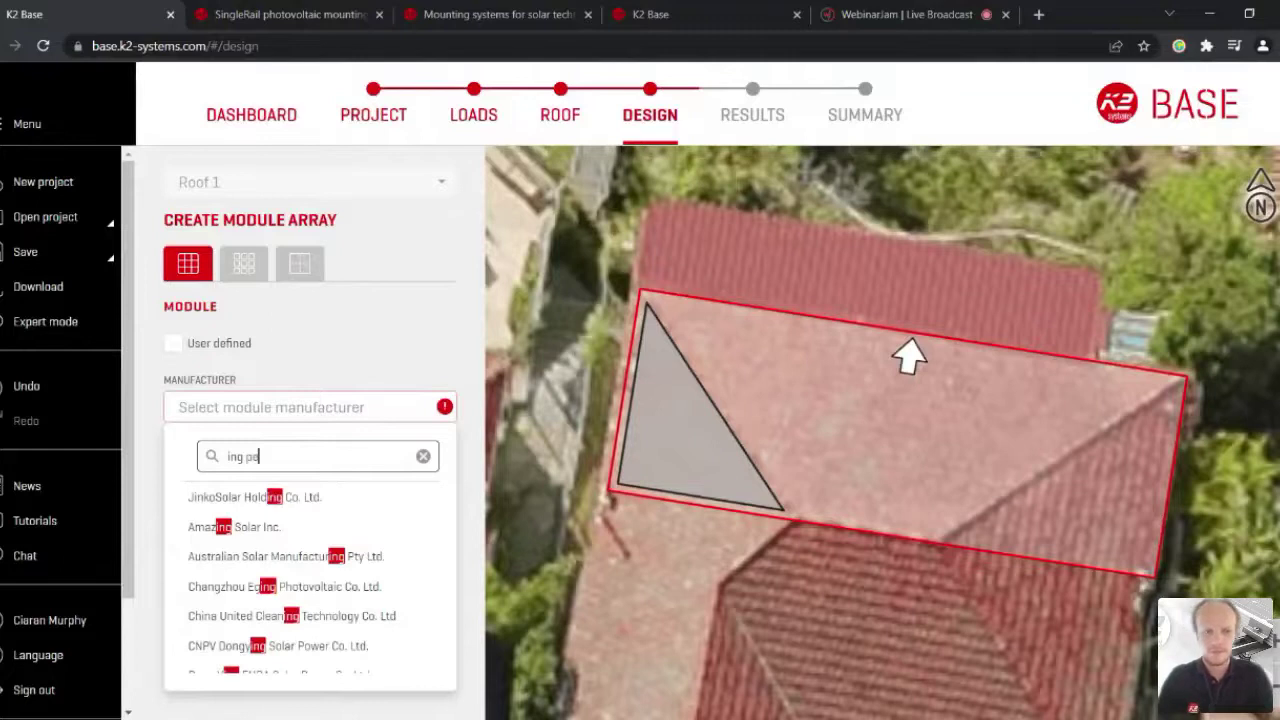
{"action": "key", "text": "BackSpace"}
{"action": "type", "text": "a"}
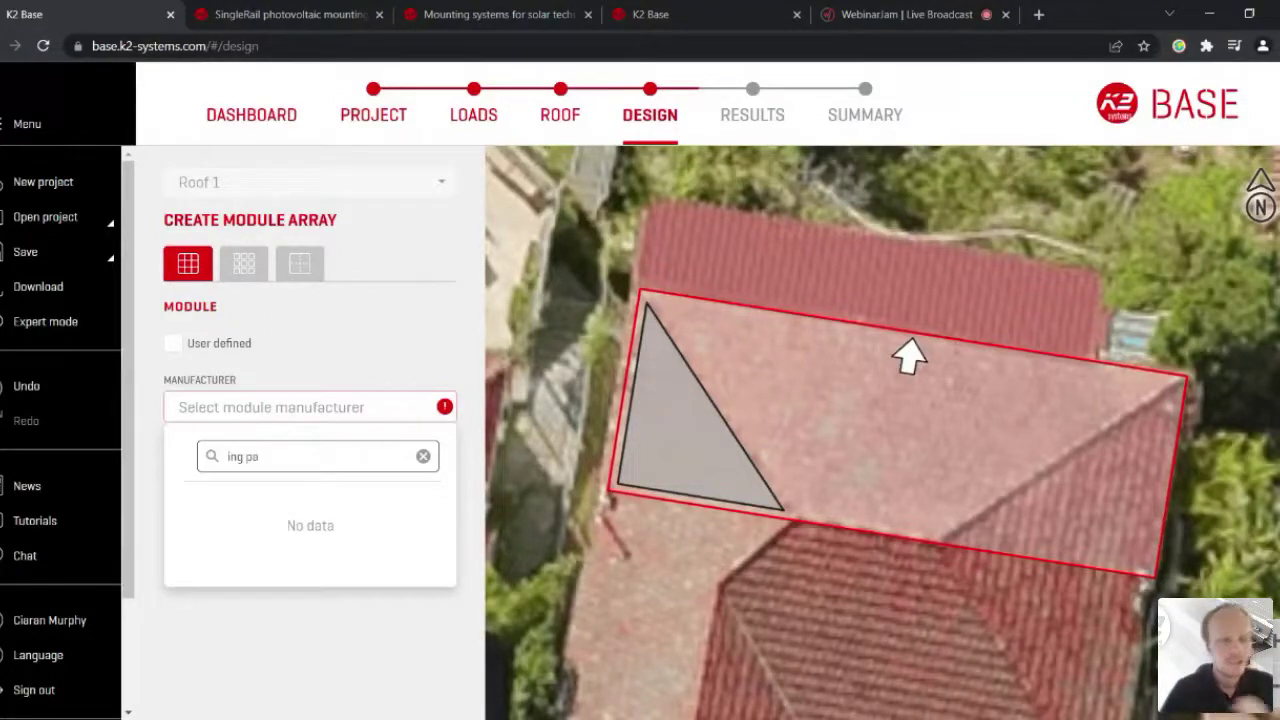
{"action": "key", "text": "shift+Left"}
{"action": "key", "text": "shift+Left"}
{"action": "key", "text": "shift+Left"}
{"action": "key", "text": "shift+Left"}
{"action": "key", "text": "shift+Left"}
{"action": "key", "text": "shift+Left"}
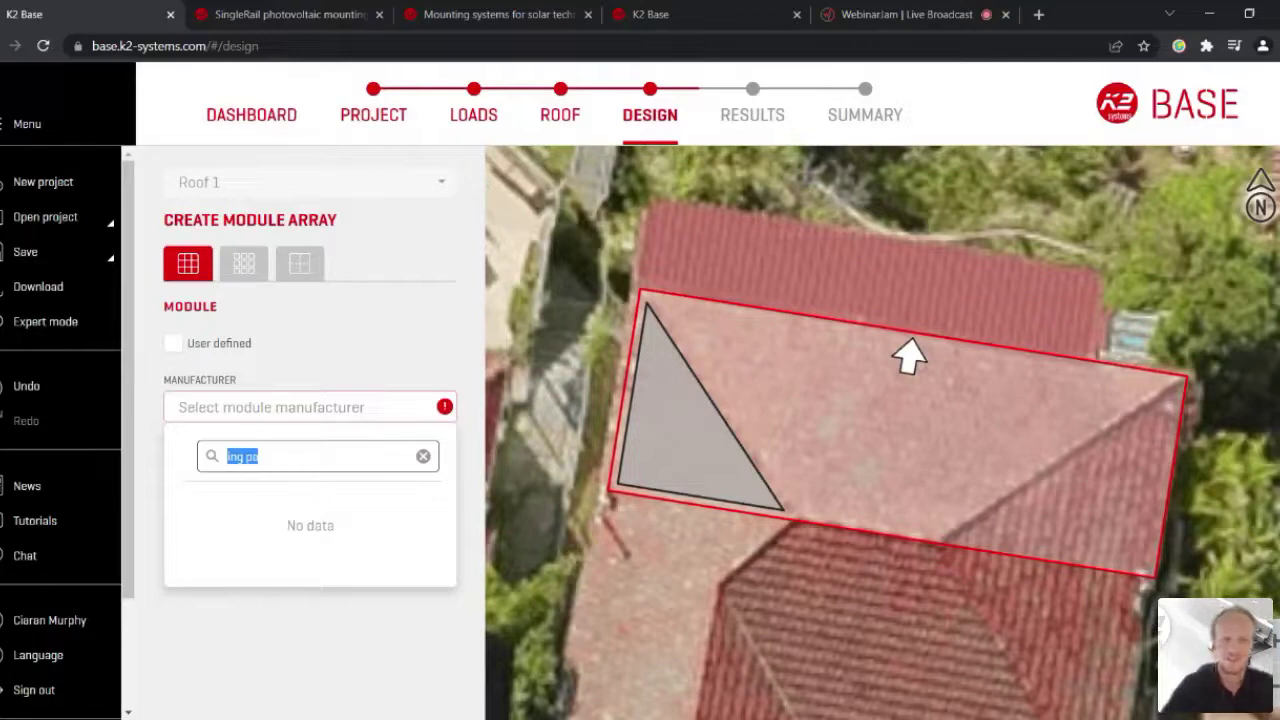
{"action": "key", "text": "BackSpace"}
Step: Define a custom 1,956 × 1,002 mm, 27 kg, 435 W module and continue
{"action": "left_click", "coordinate": [173, 343]}
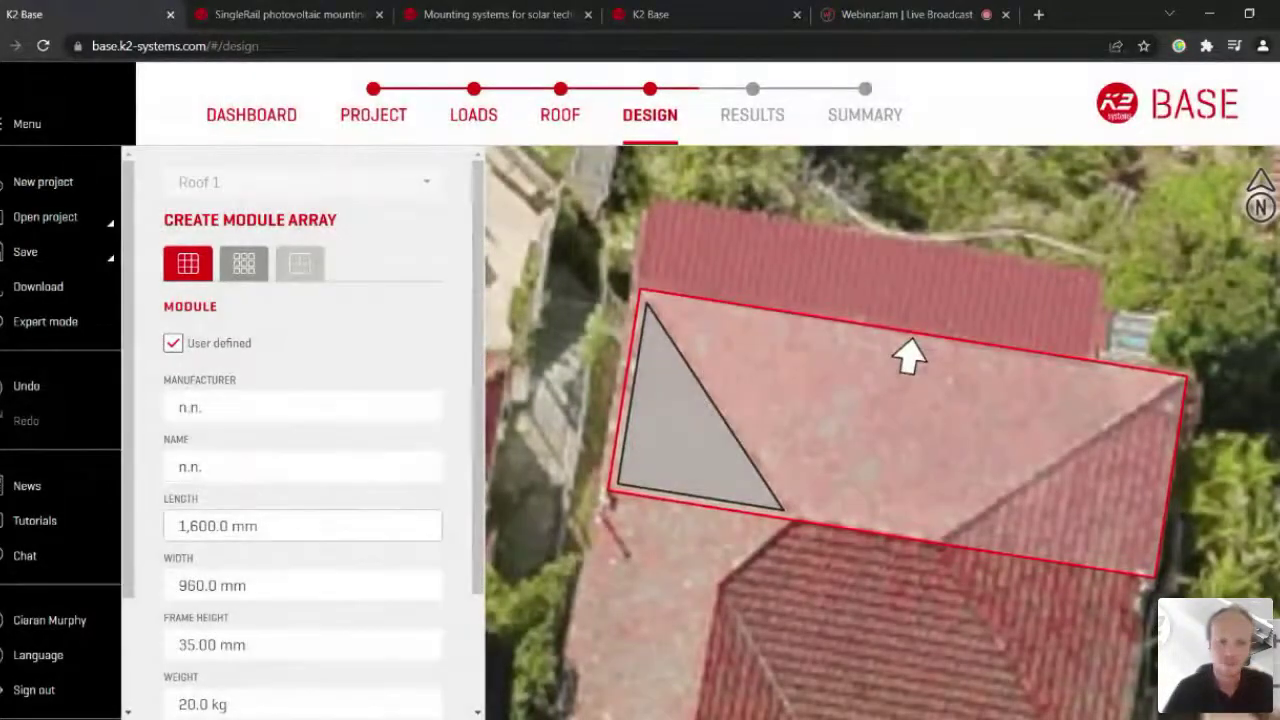
{"action": "left_click", "coordinate": [210, 525]}
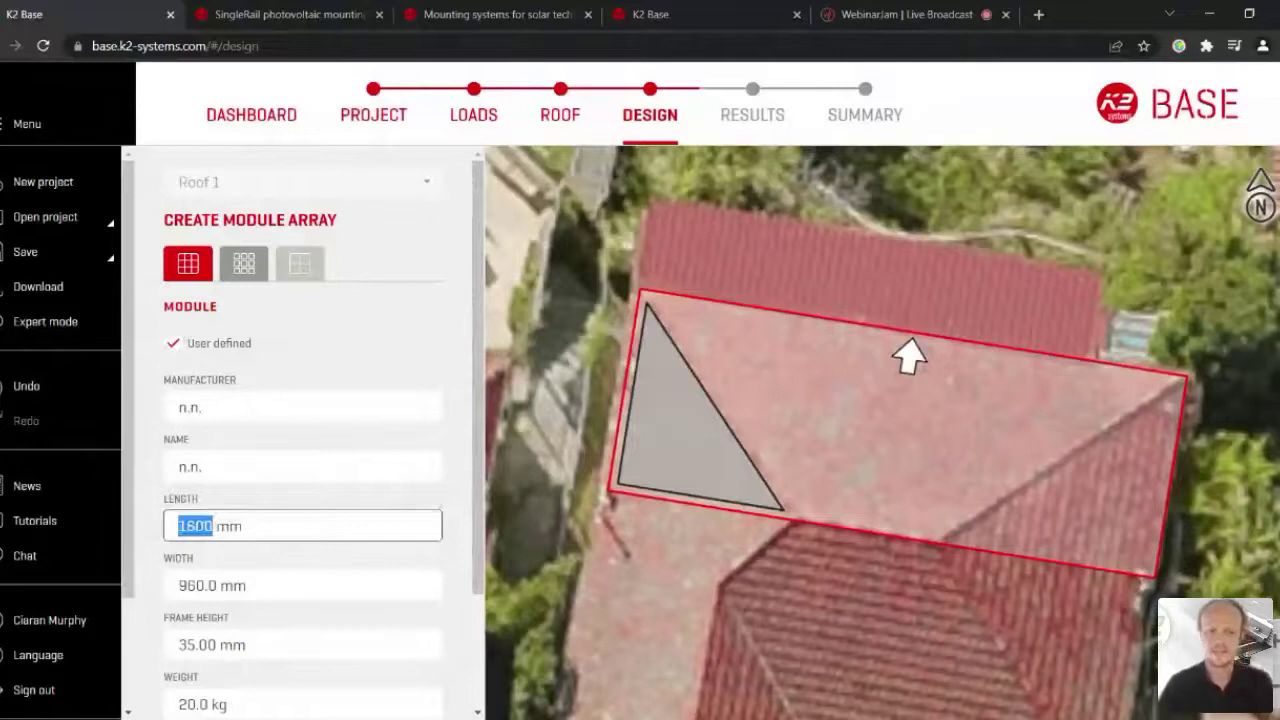
{"action": "type", "text": "1,9"}
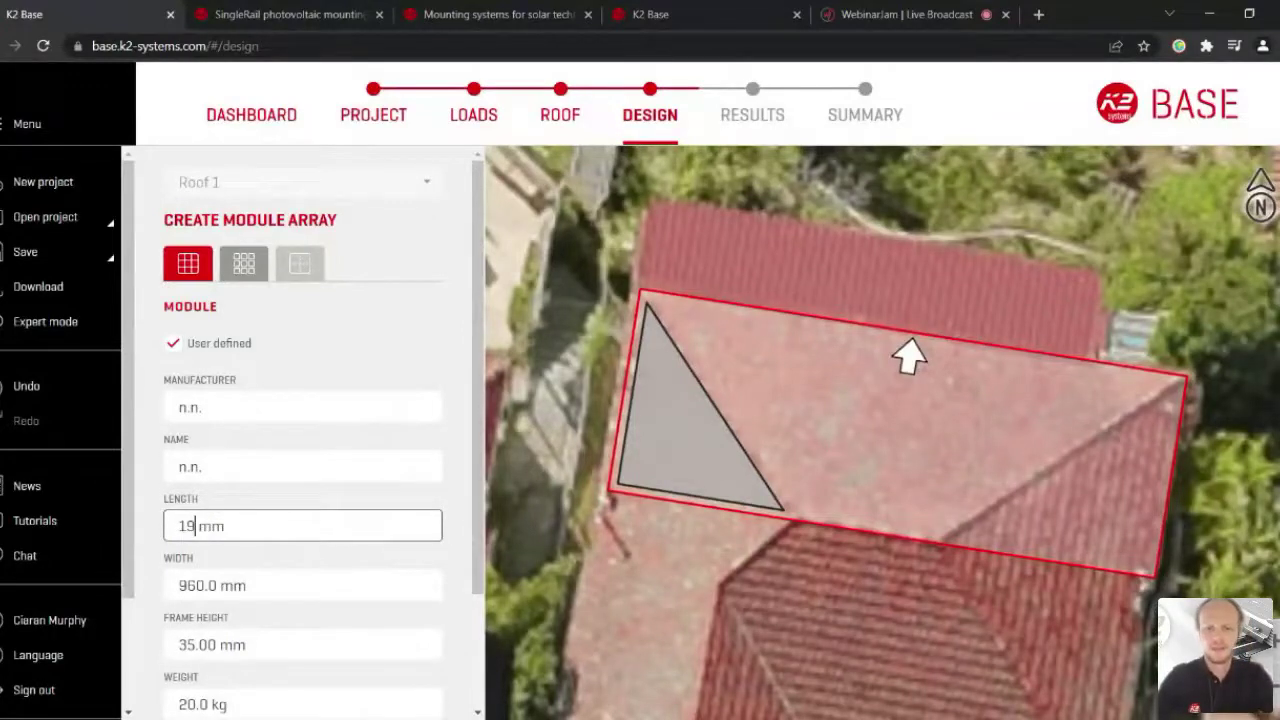
{"action": "type", "text": "56"}
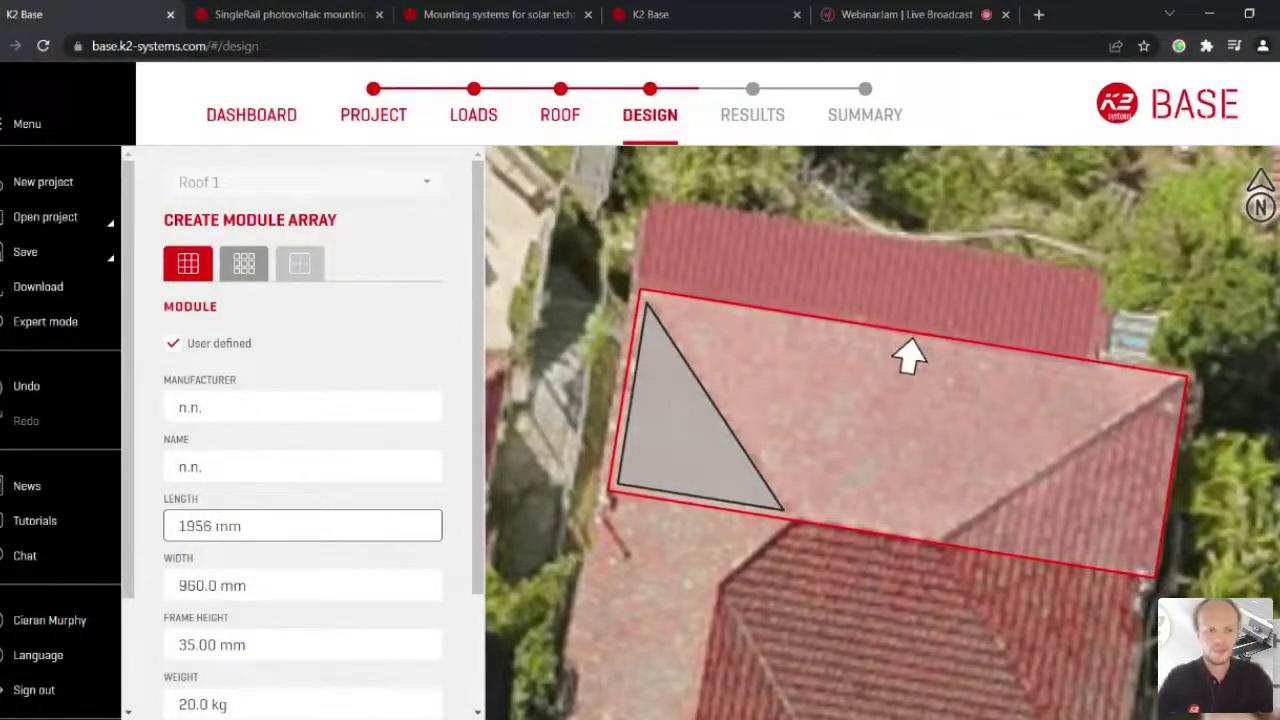
{"action": "key", "text": "Tab"}
{"action": "type", "text": "1002"}
{"action": "key", "text": "Tab"}
{"action": "key", "text": "Tab"}
{"action": "type", "text": "27"}
{"action": "key", "text": "Tab"}
{"action": "type", "text": "435"}
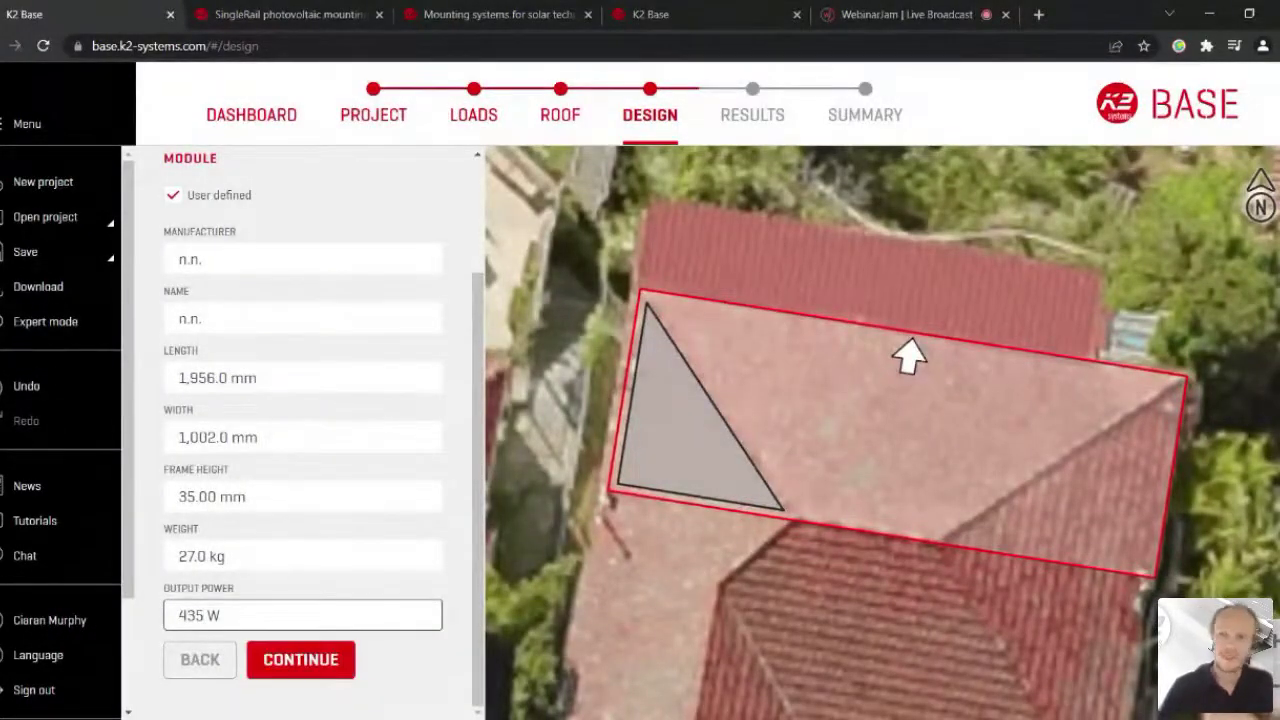
{"action": "left_click", "coordinate": [258, 648]}
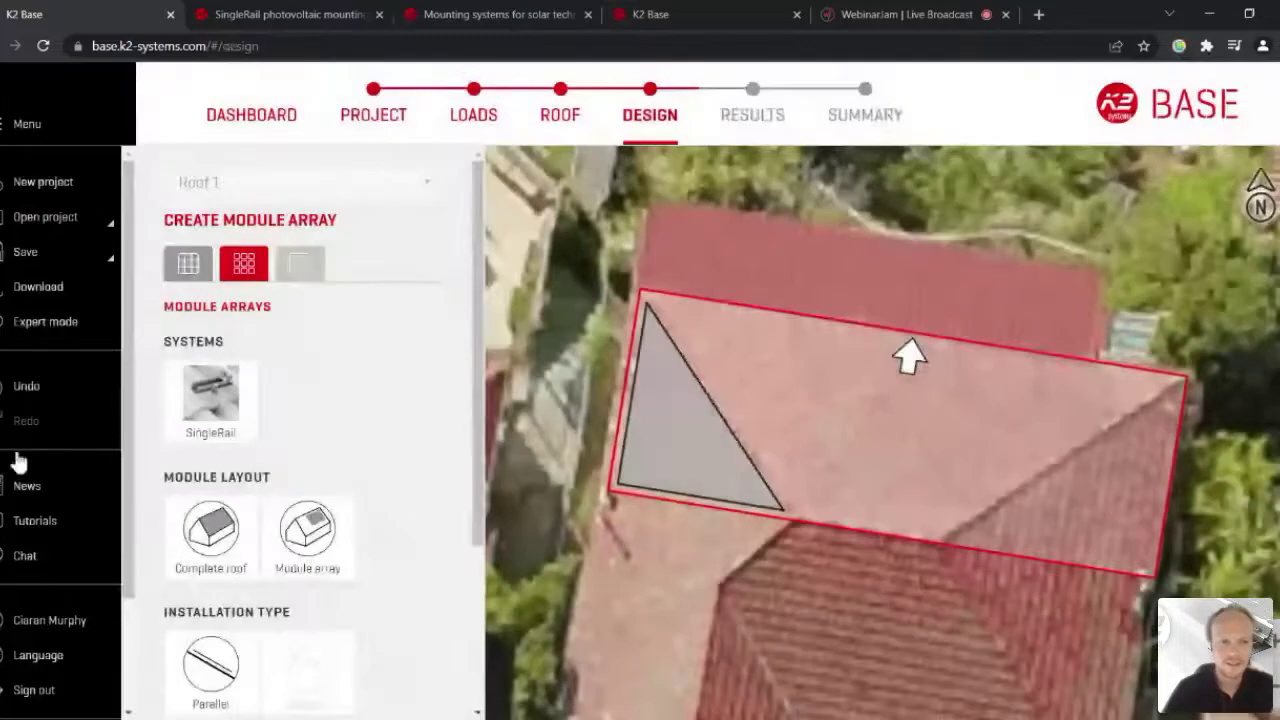
Step: Choose SingleRail and place a 16-module portrait array on Roof 1 around the obstruction
{"action": "scroll", "coordinate": [165, 470], "scroll_direction": "down", "scroll_amount": 2}
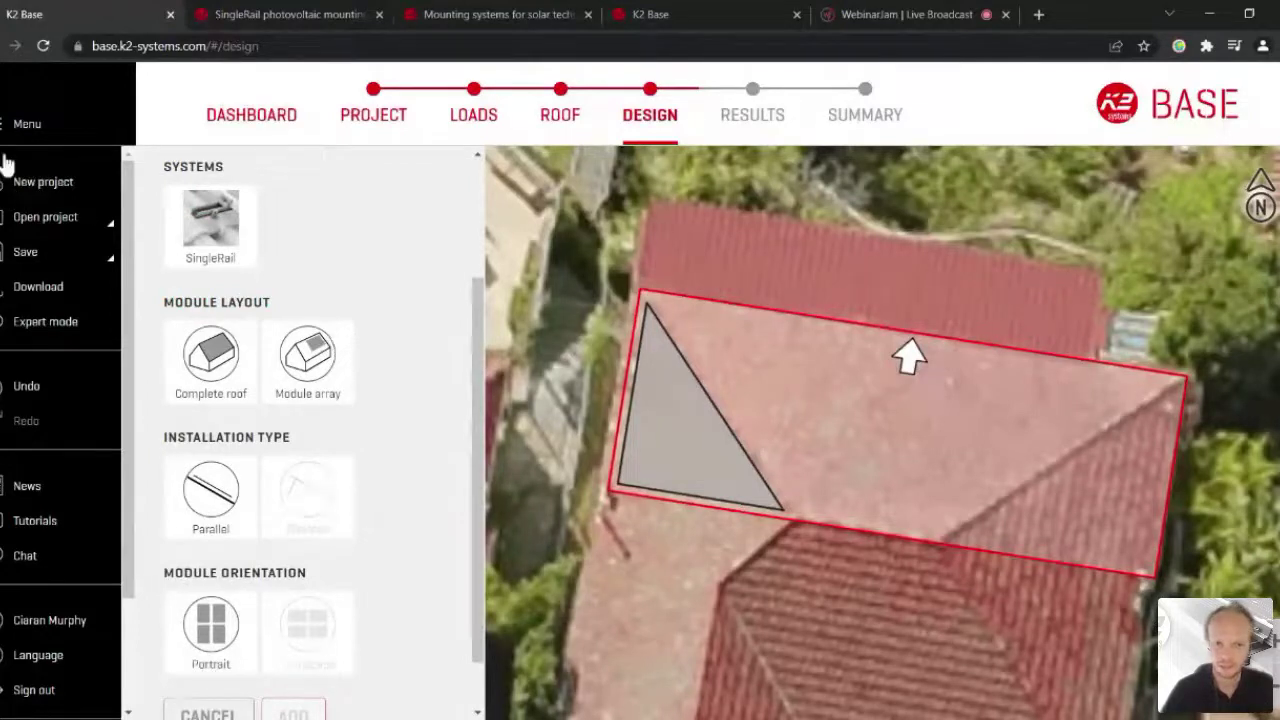
{"action": "left_click", "coordinate": [215, 222]}
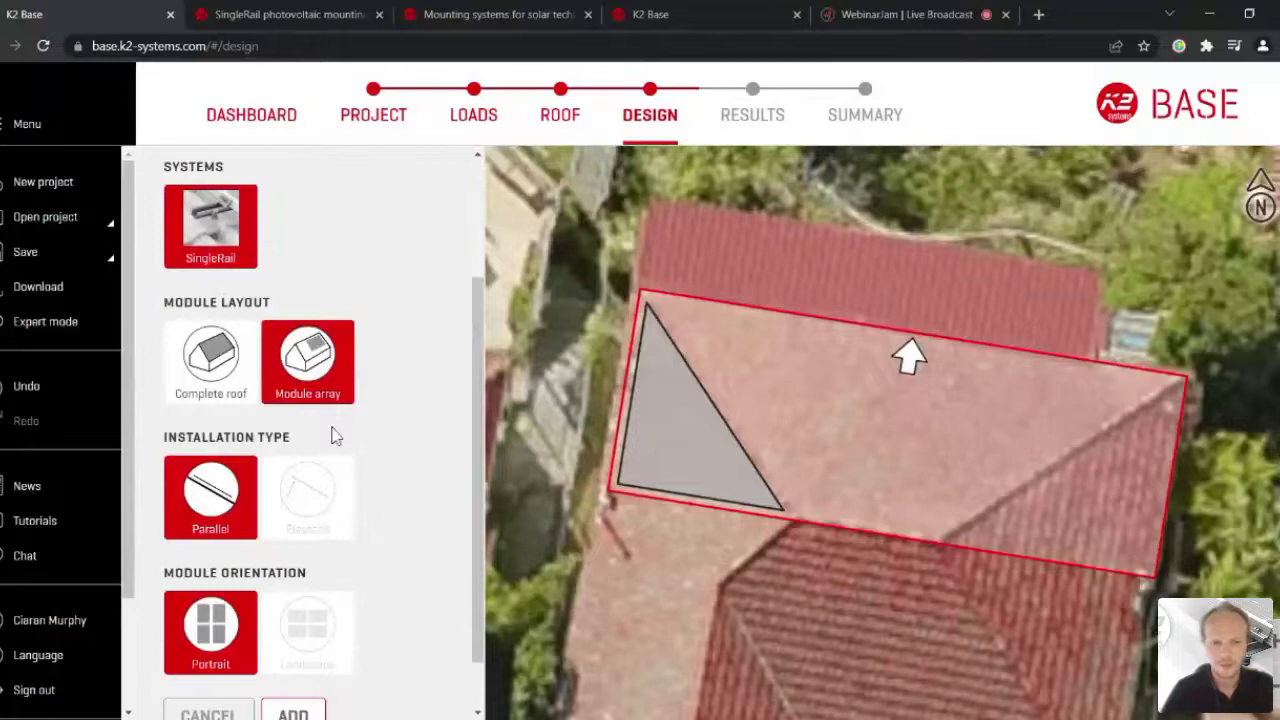
{"action": "scroll", "coordinate": [335, 436], "scroll_direction": "down", "scroll_amount": 1}
{"action": "left_click", "coordinate": [293, 650]}
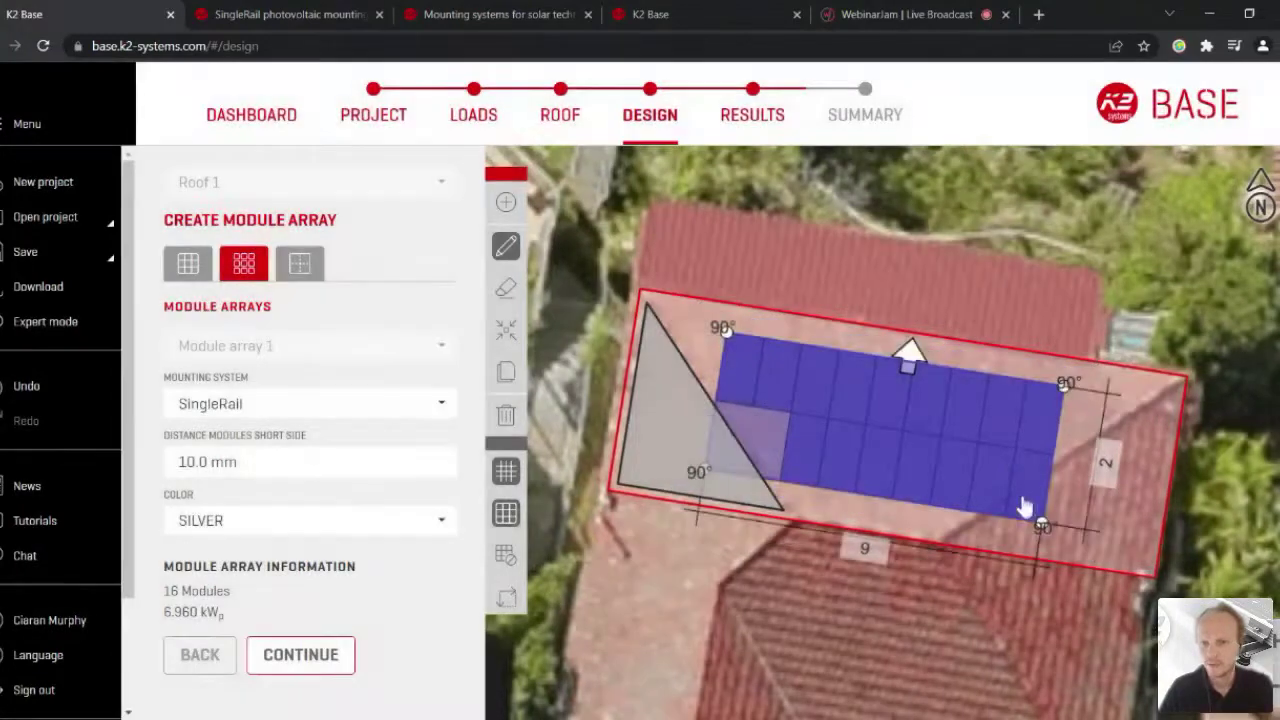
Step: Remove the bottom-right module, leaving 15 modules (6.525 kWp), and show the Thermal Gaps settings
{"action": "left_click", "coordinate": [1008, 434]}
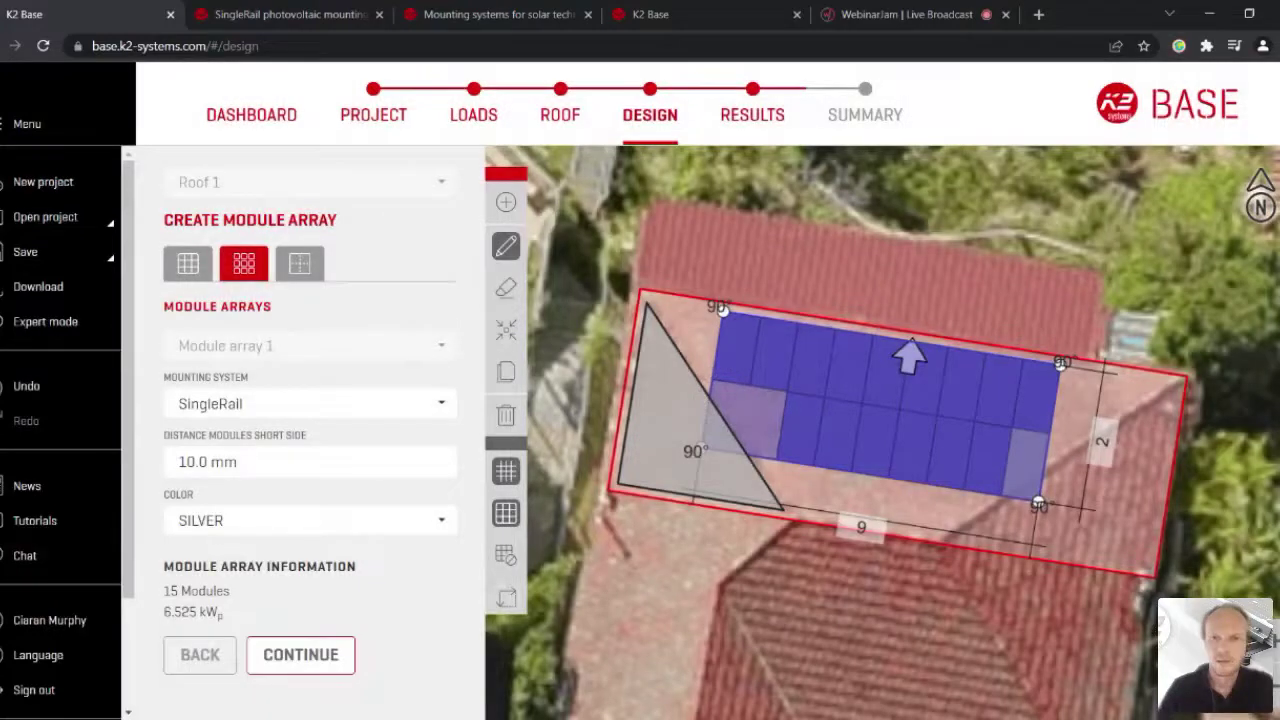
{"action": "left_click", "coordinate": [299, 263]}
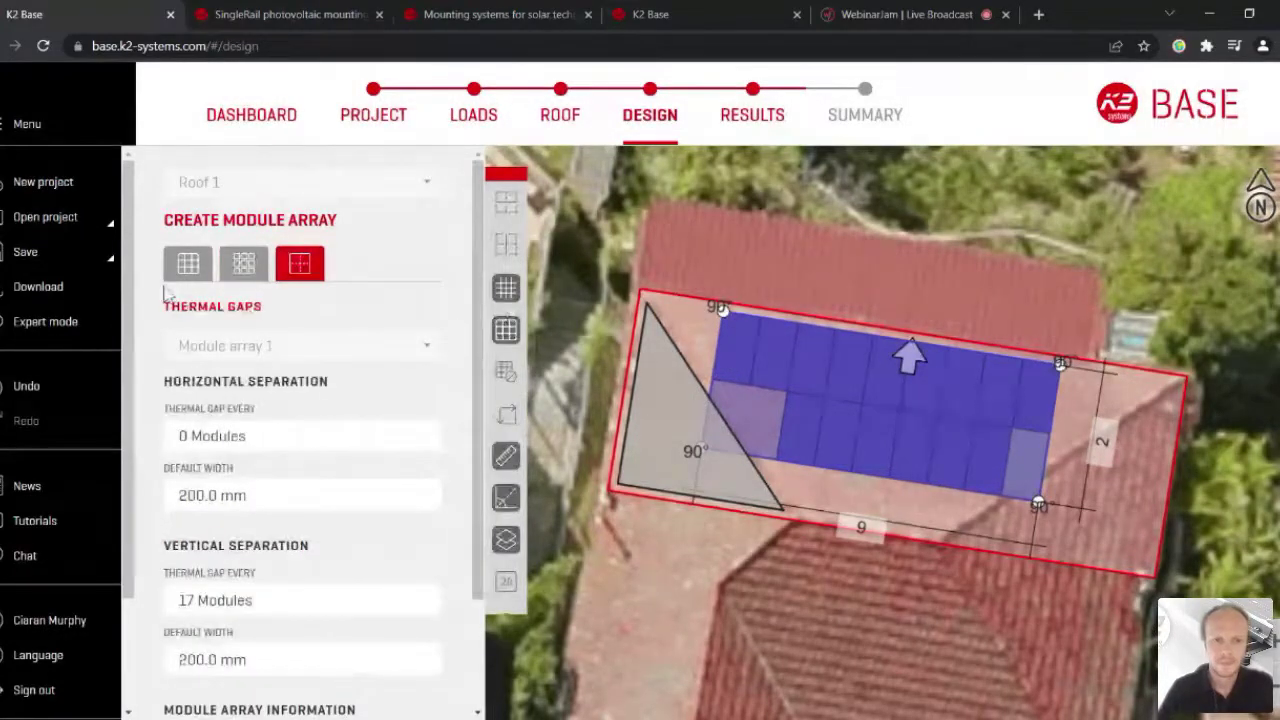
Step: Advance to Results, confirming SingleHook Vario Set fasteners and K2 SingleRail Light 36 rails are in order
{"action": "scroll", "coordinate": [168, 292], "scroll_direction": "down", "scroll_amount": 3}
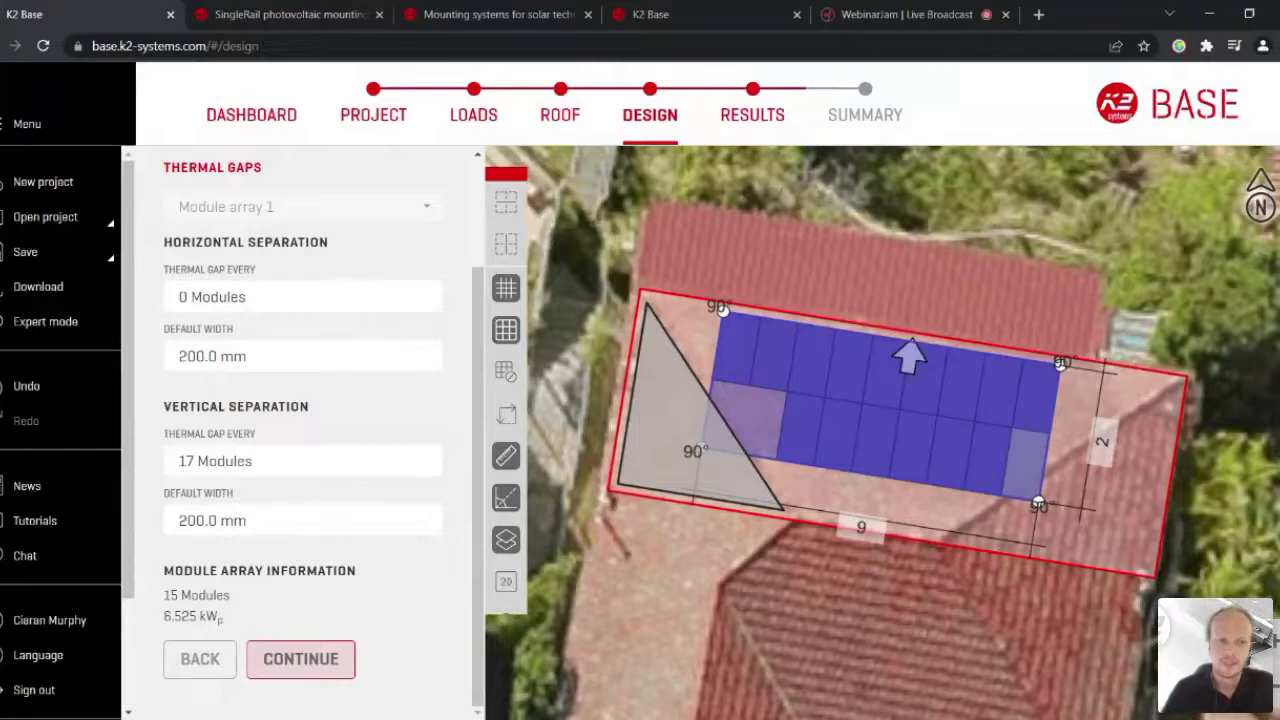
{"action": "left_click", "coordinate": [301, 659]}
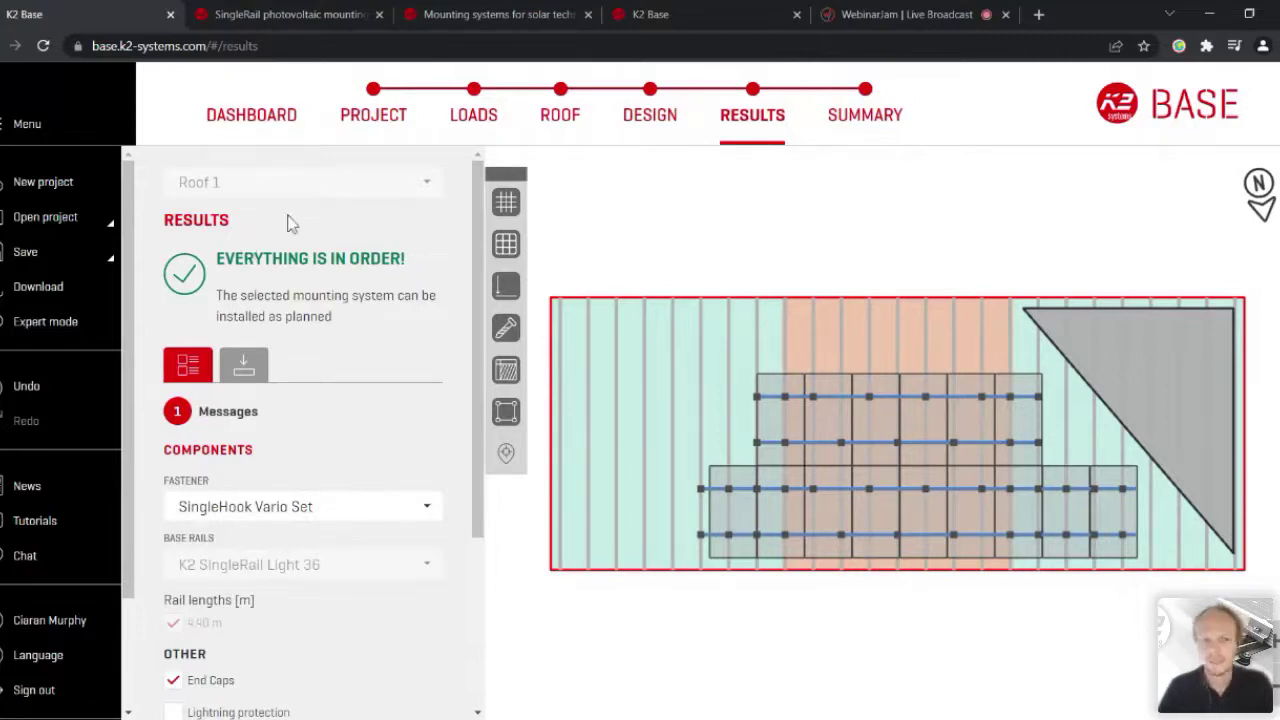
Step: Review the results options (End Caps, Terragrif, cable management, Allow Offcuts) and continue to the Summary
{"action": "scroll", "coordinate": [130, 213], "scroll_direction": "down", "scroll_amount": 3}
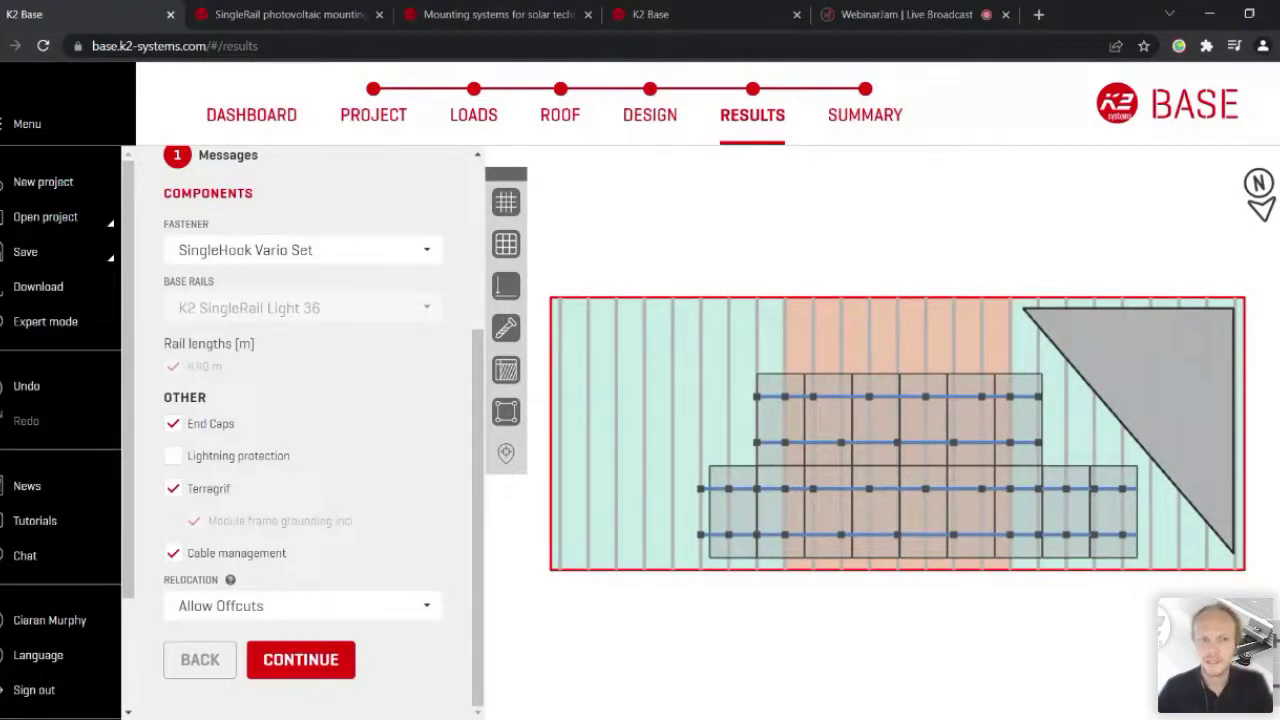
{"action": "left_click", "coordinate": [300, 659]}
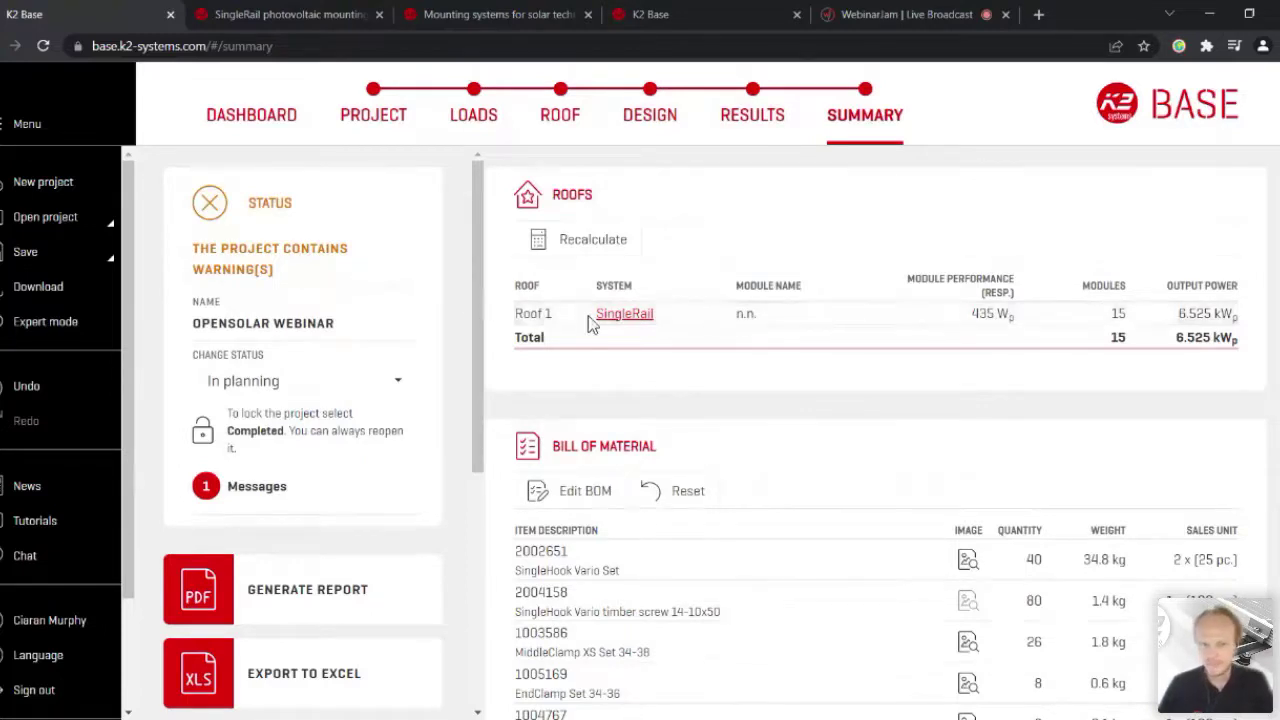
Step: Review the bill of material and open the report options, excluding Ballast plan and Structural analysis
{"action": "scroll", "coordinate": [650, 420], "scroll_direction": "down", "scroll_amount": 3}
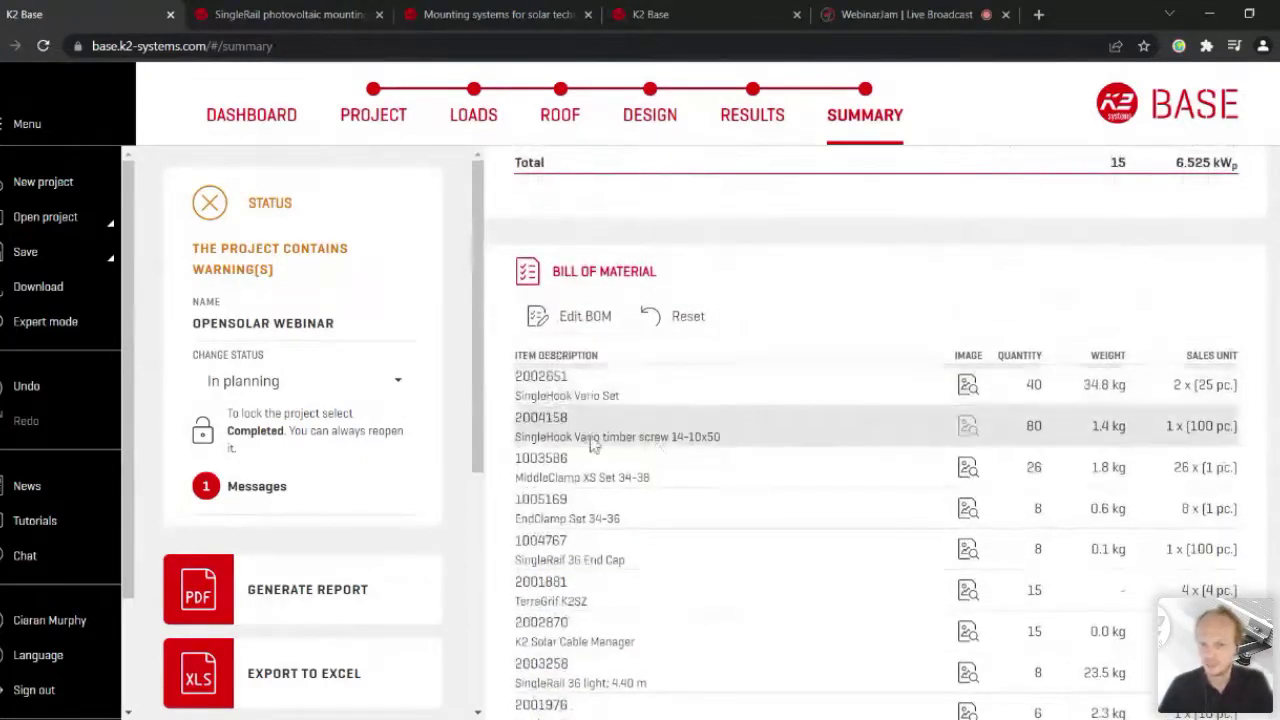
{"action": "scroll", "coordinate": [650, 263], "scroll_direction": "down", "scroll_amount": 1}
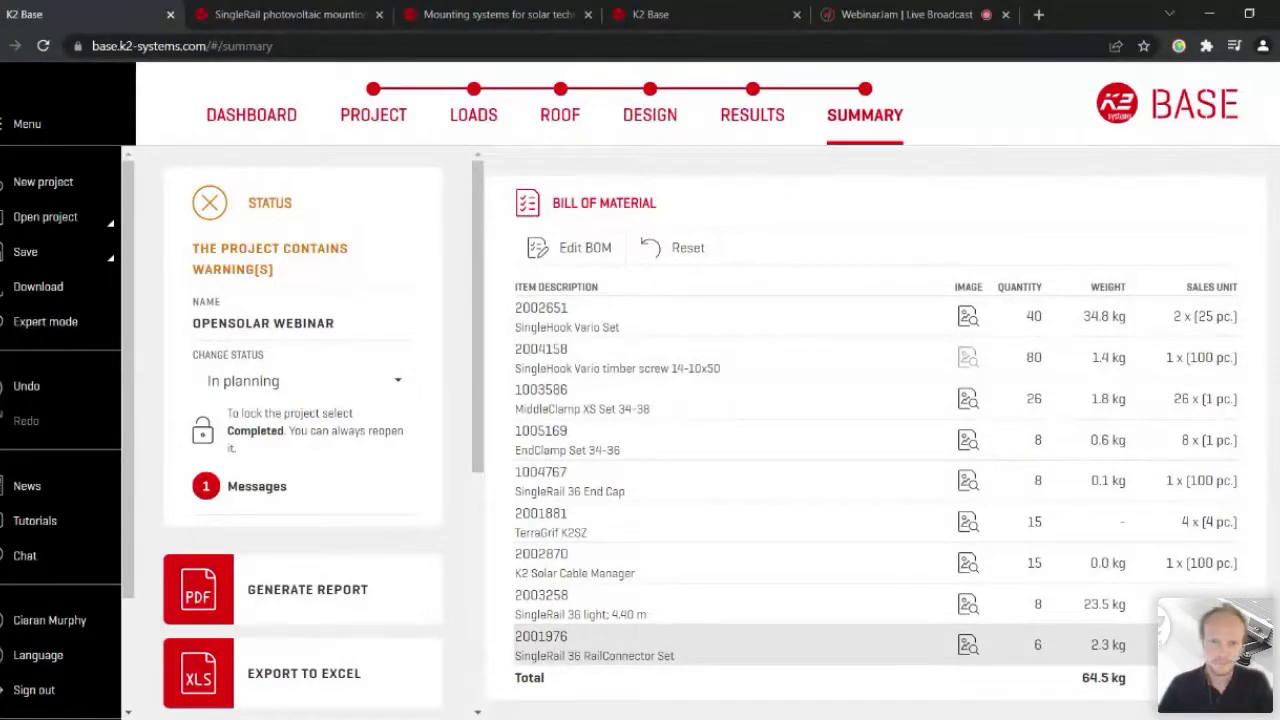
{"action": "scroll", "coordinate": [929, 271], "scroll_direction": "up", "scroll_amount": 2}
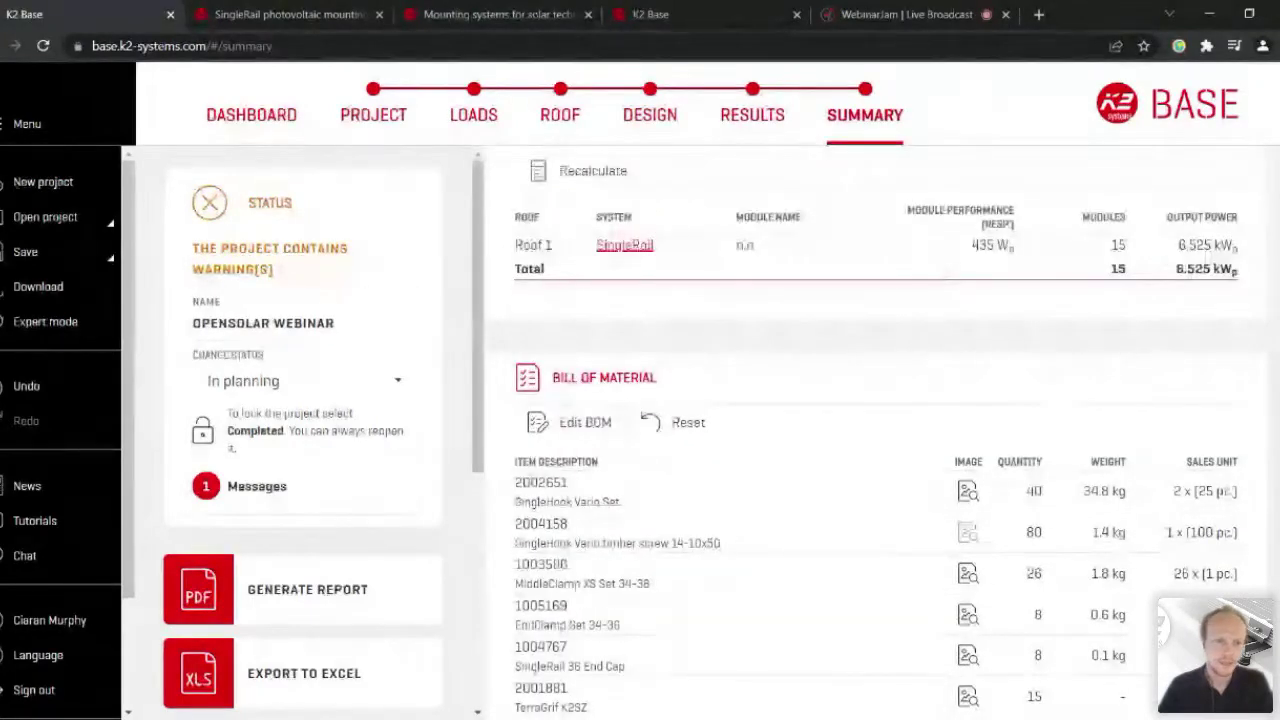
{"action": "scroll", "coordinate": [160, 580], "scroll_direction": "down", "scroll_amount": 2}
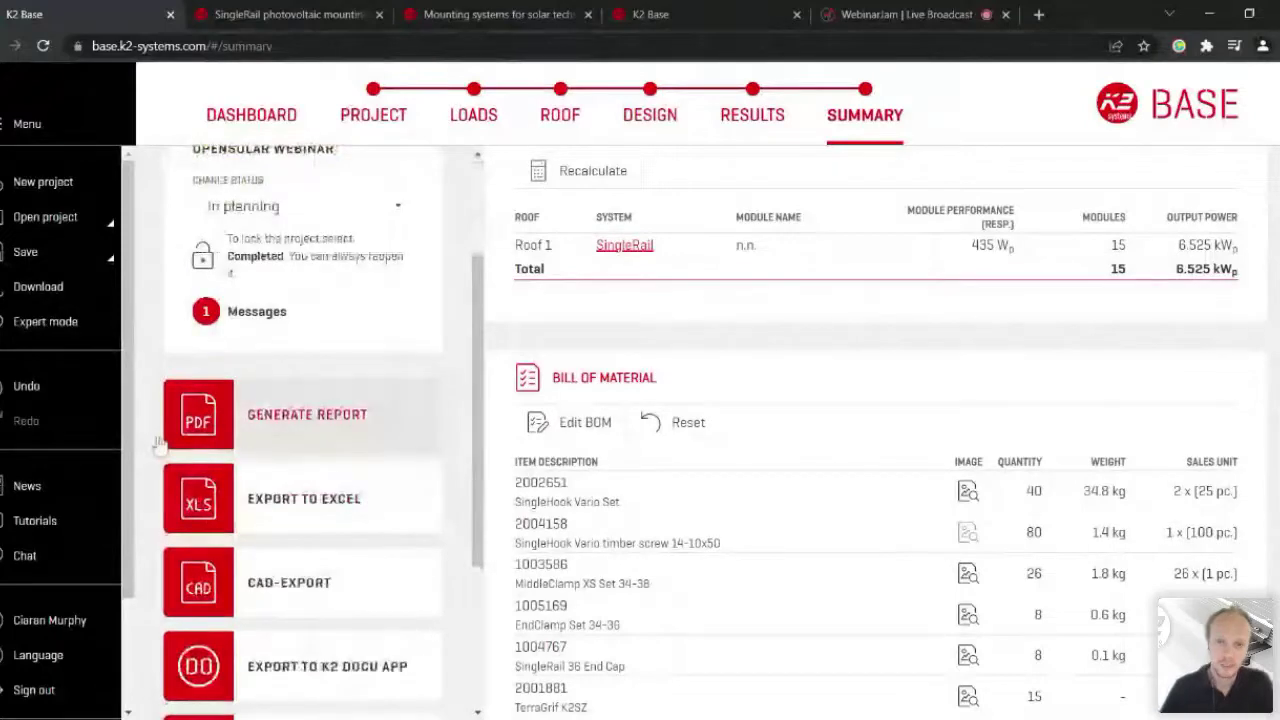
{"action": "scroll", "coordinate": [158, 444], "scroll_direction": "down", "scroll_amount": 3}
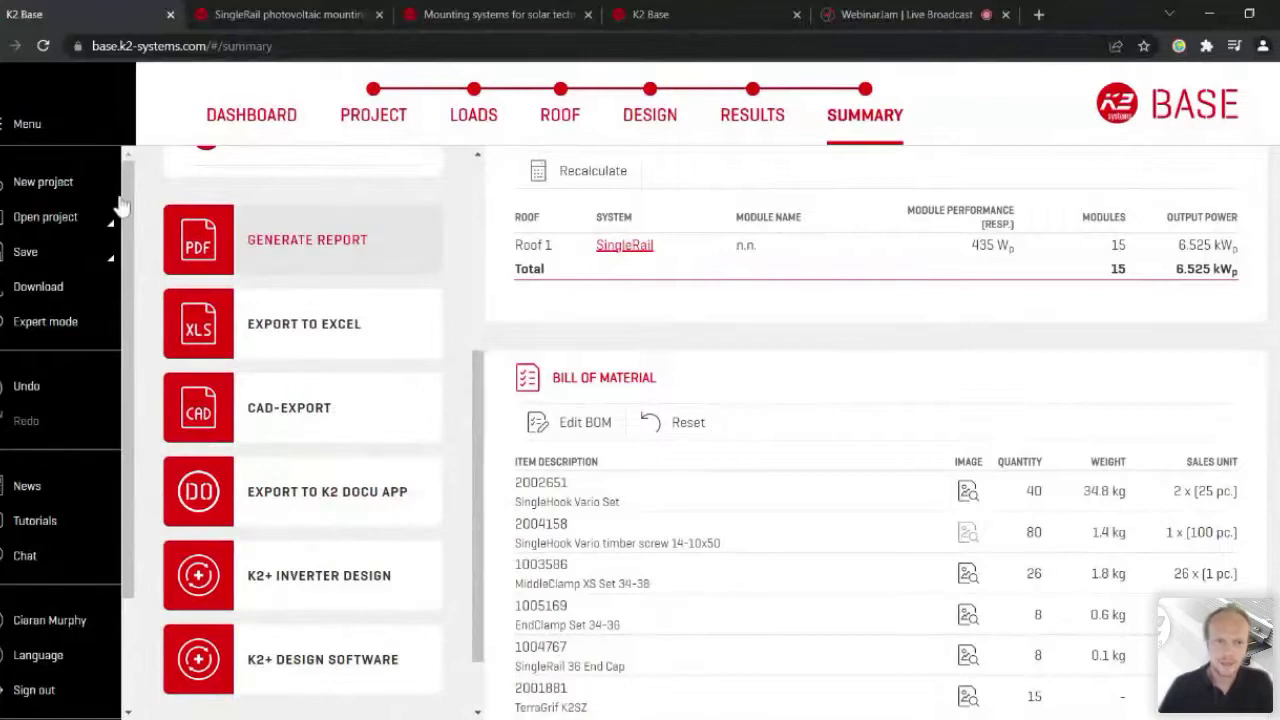
{"action": "left_click", "coordinate": [180, 208]}
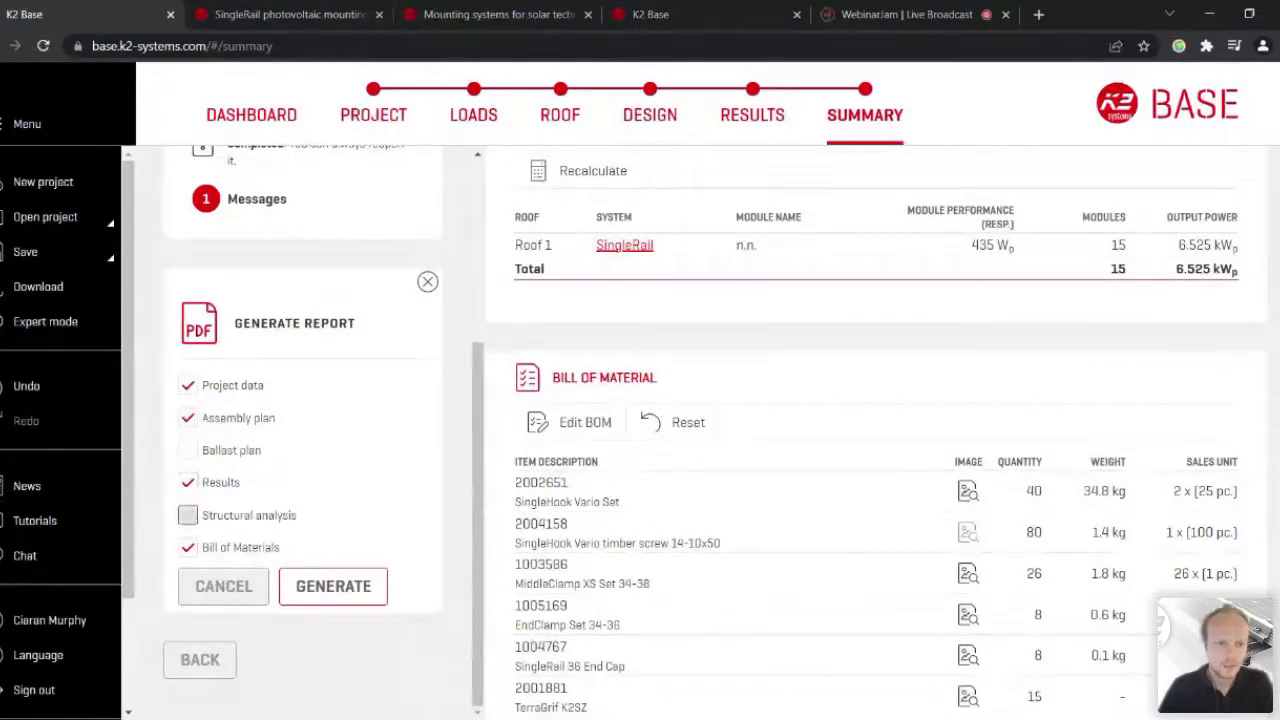
Step: Generate the PDF report for the Opensolar webinar project
{"action": "scroll", "coordinate": [29, 506], "scroll_direction": "up", "scroll_amount": 2}
{"action": "scroll", "coordinate": [43, 538], "scroll_direction": "down", "scroll_amount": 2}
{"action": "left_click", "coordinate": [190, 665]}
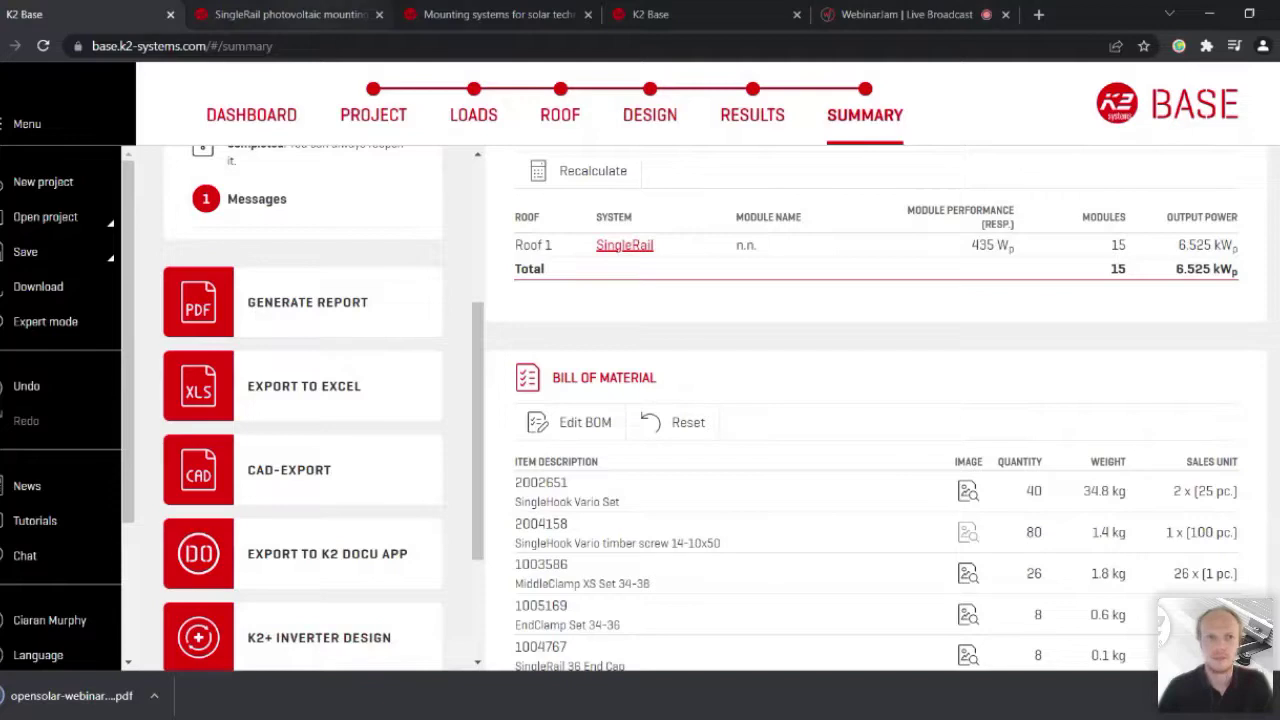
Step: Open the downloaded opensolar-webinar_report.pdf in the browser to view its 8-page report
{"action": "left_click", "coordinate": [290, 14]}
{"action": "key", "text": "ctrl+shift+Tab"}
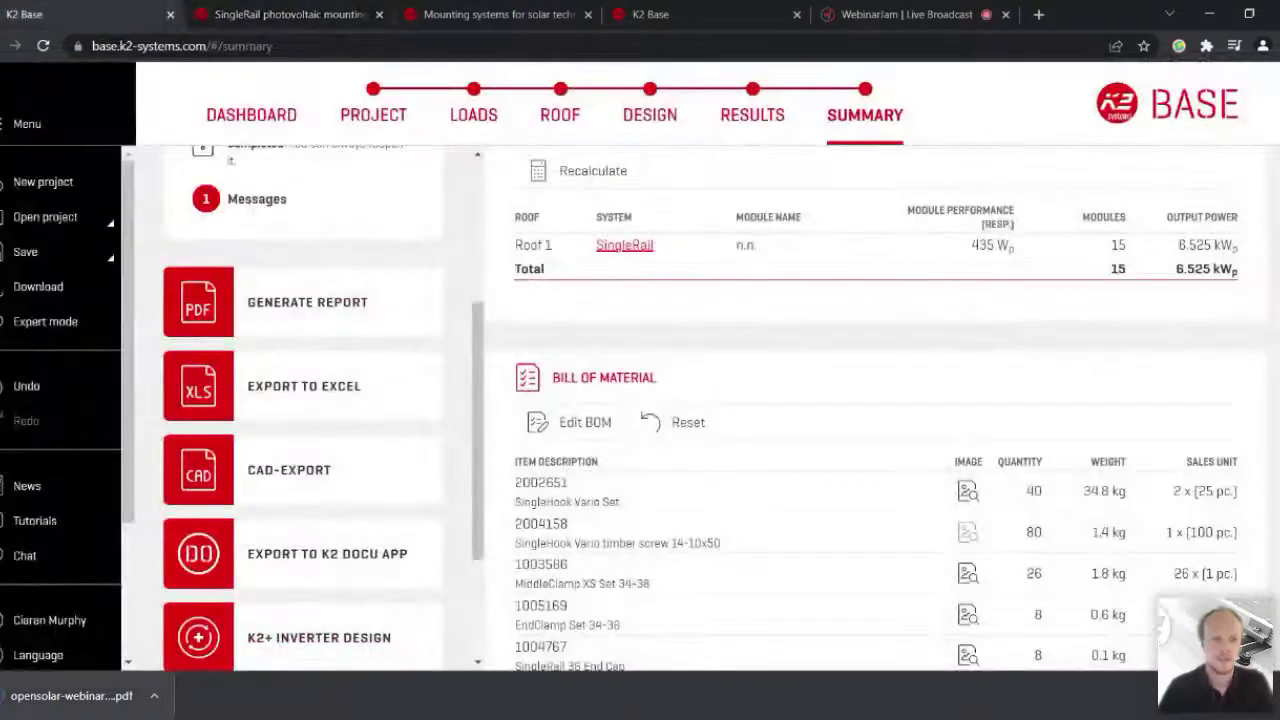
{"action": "left_click", "coordinate": [71, 695]}
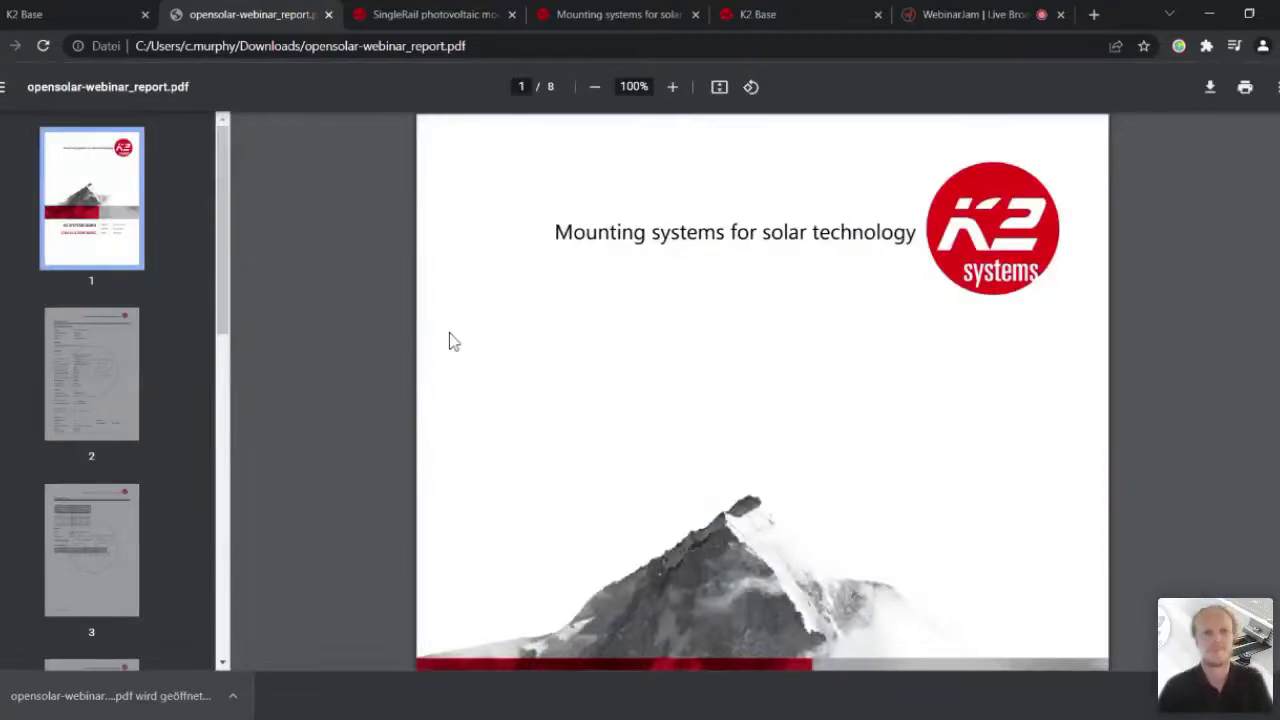
{"action": "scroll", "coordinate": [594, 300], "scroll_direction": "down", "scroll_amount": 2}
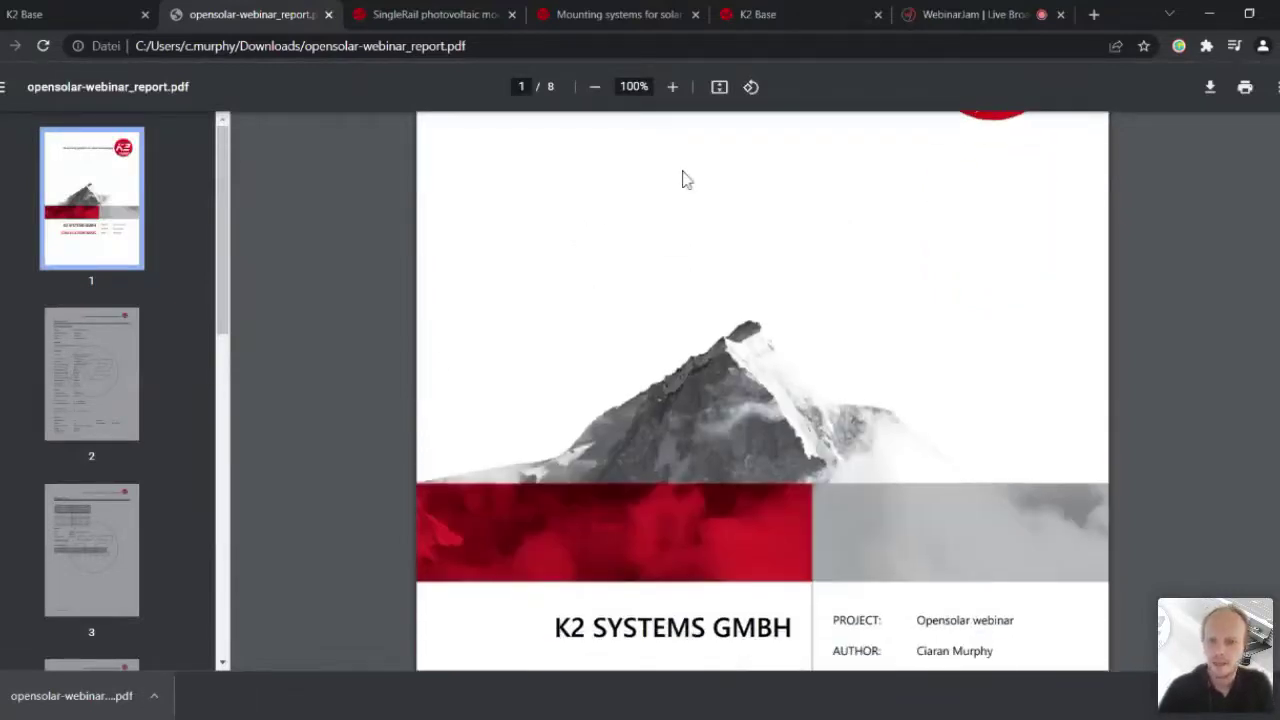
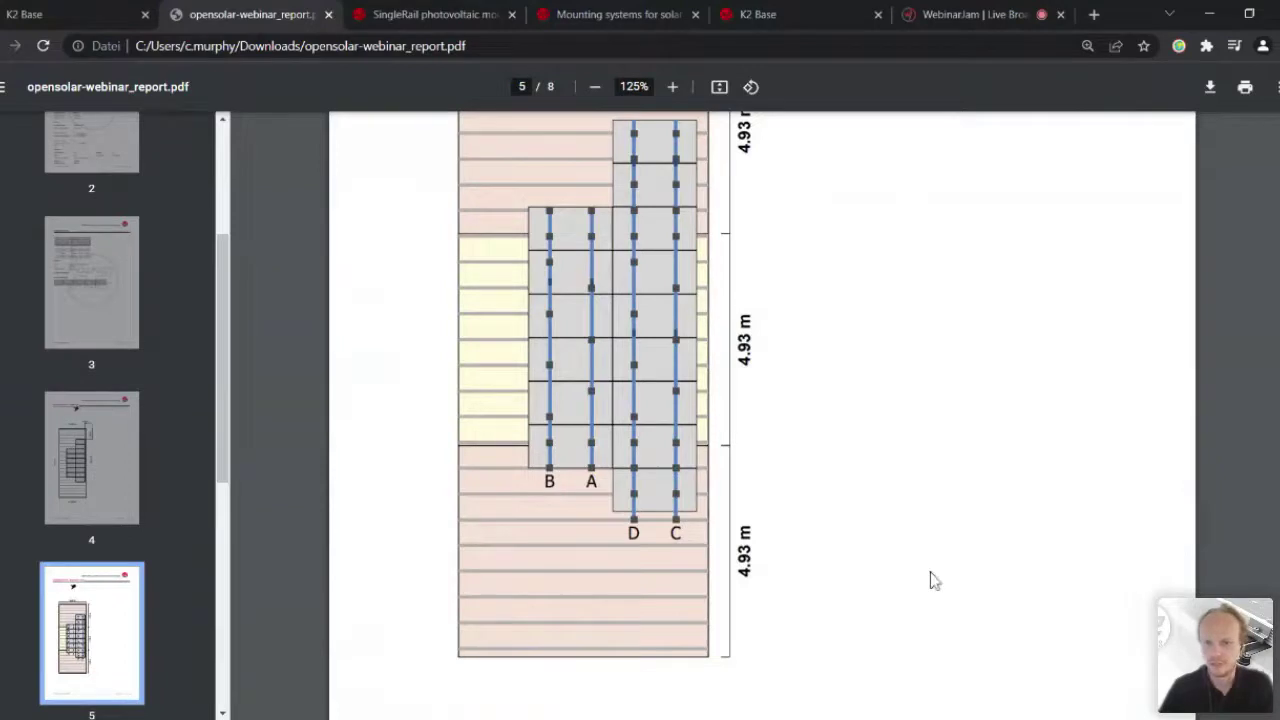
Step: Scroll the report PDF past the rail A–D layout plans to page 6 of 8
{"action": "scroll", "coordinate": [940, 580], "scroll_direction": "down", "scroll_amount": 5}
Step: Read the report's results, notes and total bill of materials (64.5 kg), then return to K2 Base
{"action": "scroll", "coordinate": [962, 580], "scroll_direction": "down", "scroll_amount": 15}
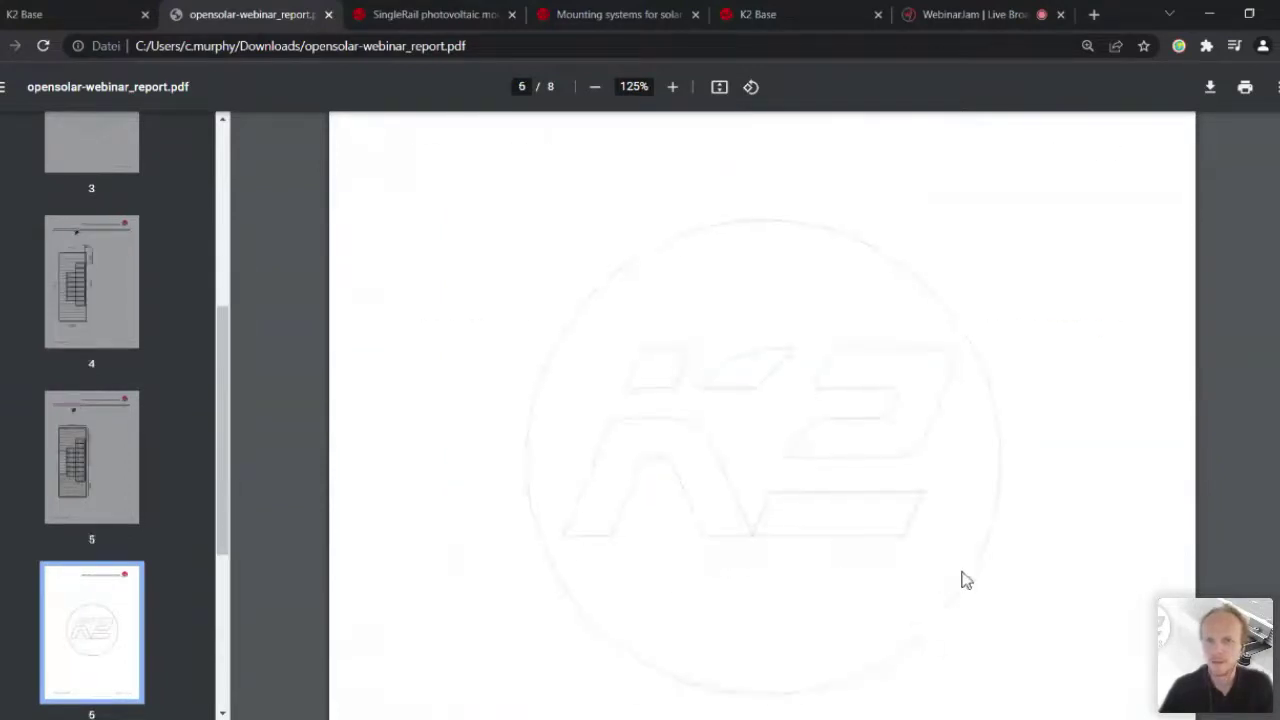
{"action": "scroll", "coordinate": [962, 578], "scroll_direction": "down", "scroll_amount": 2}
{"action": "scroll", "coordinate": [962, 578], "scroll_direction": "up", "scroll_amount": 2}
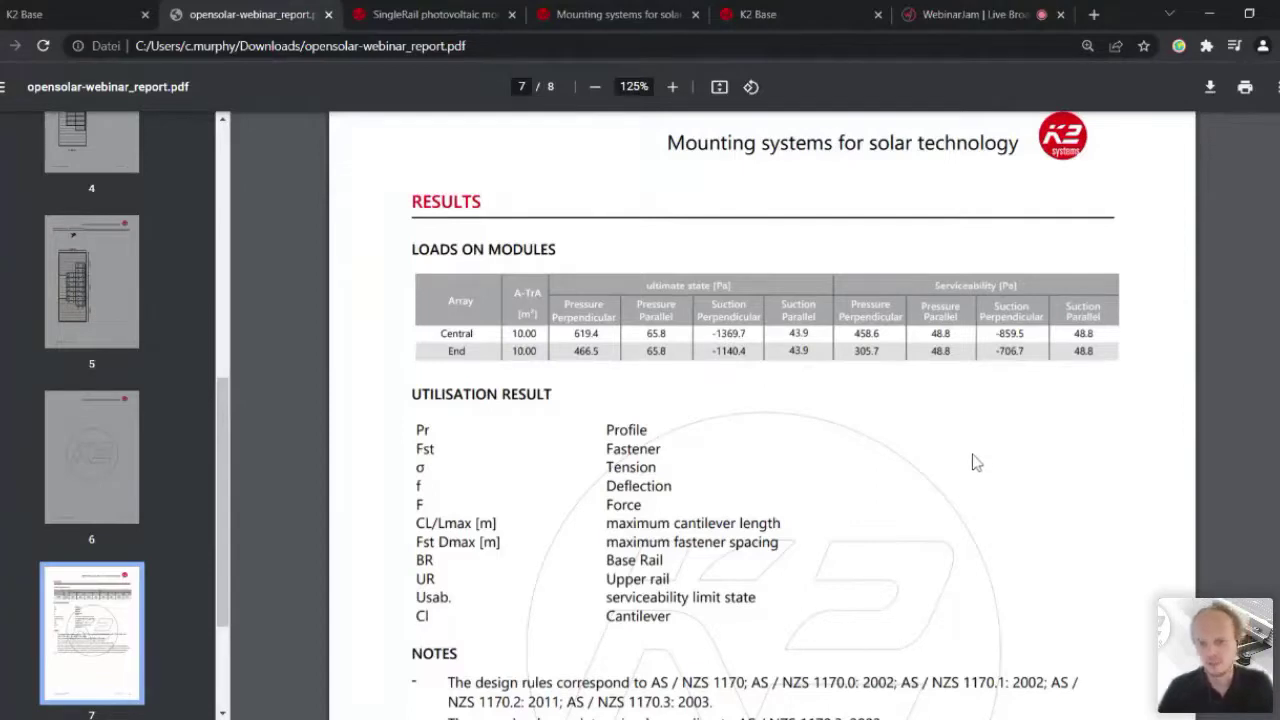
{"action": "scroll", "coordinate": [970, 461], "scroll_direction": "down", "scroll_amount": 5}
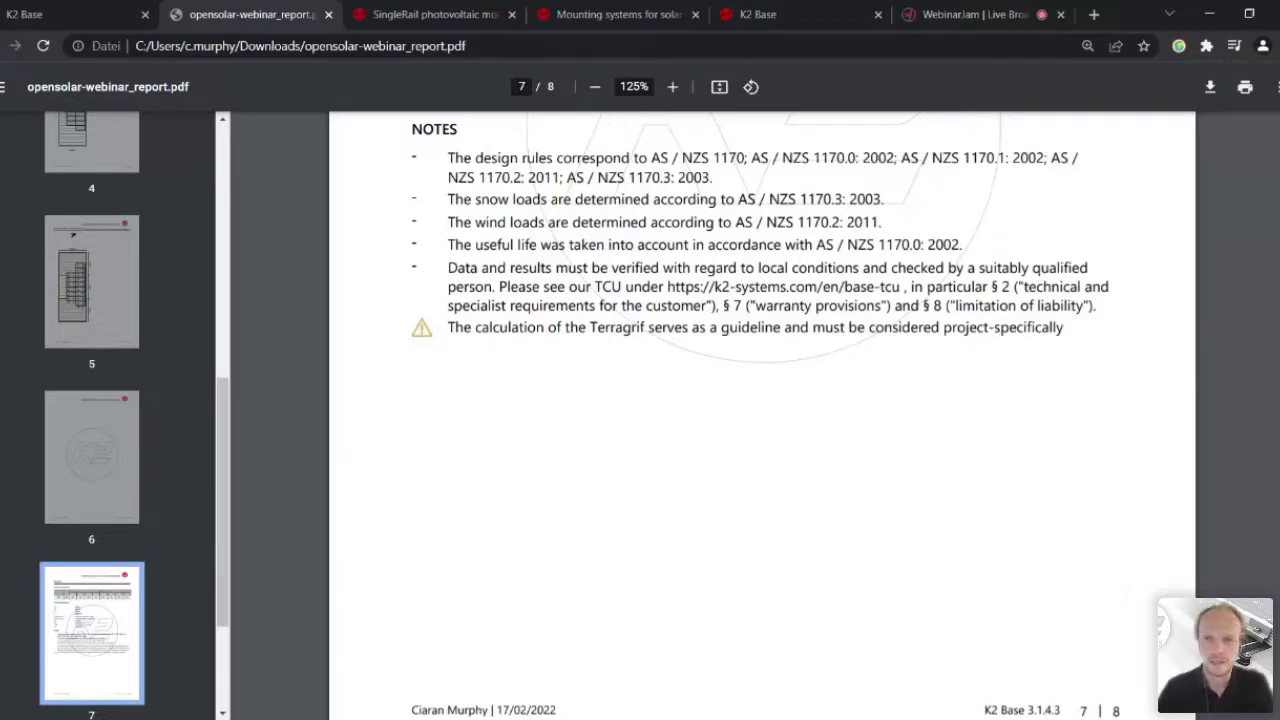
{"action": "scroll", "coordinate": [837, 177], "scroll_direction": "down", "scroll_amount": 2}
{"action": "scroll", "coordinate": [837, 177], "scroll_direction": "up", "scroll_amount": 2}
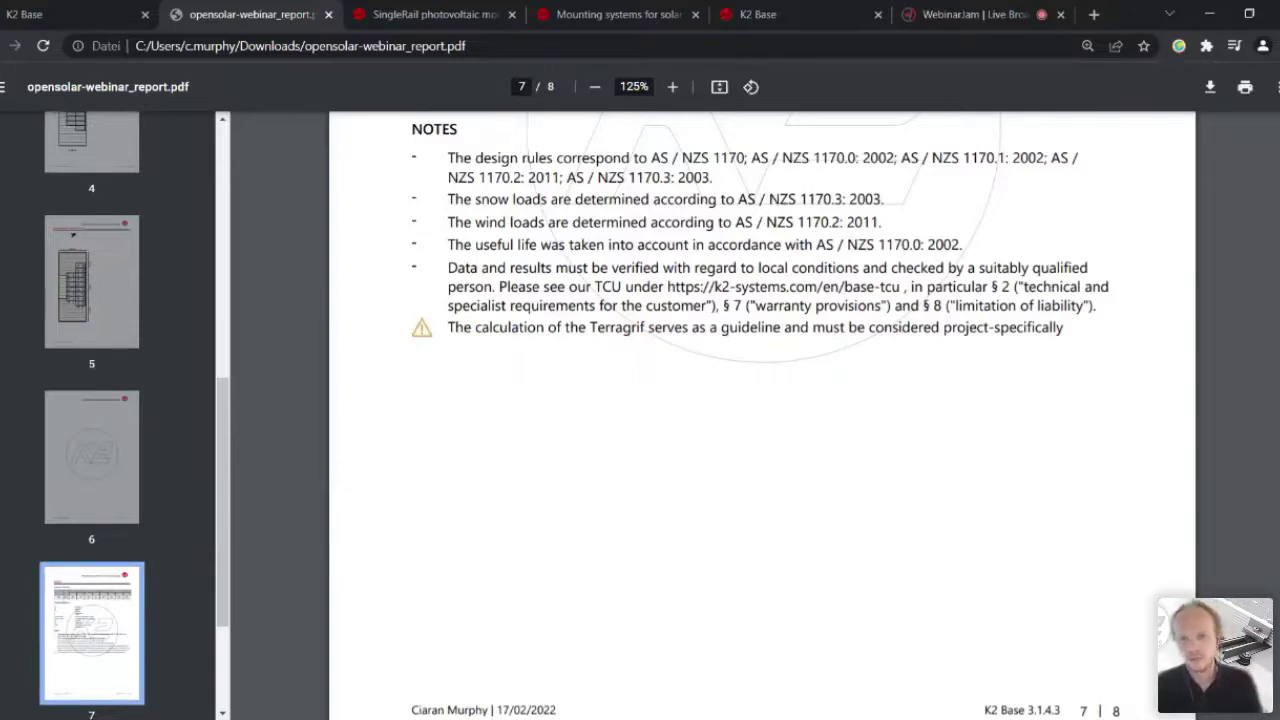
{"action": "scroll", "coordinate": [849, 237], "scroll_direction": "down", "scroll_amount": 6}
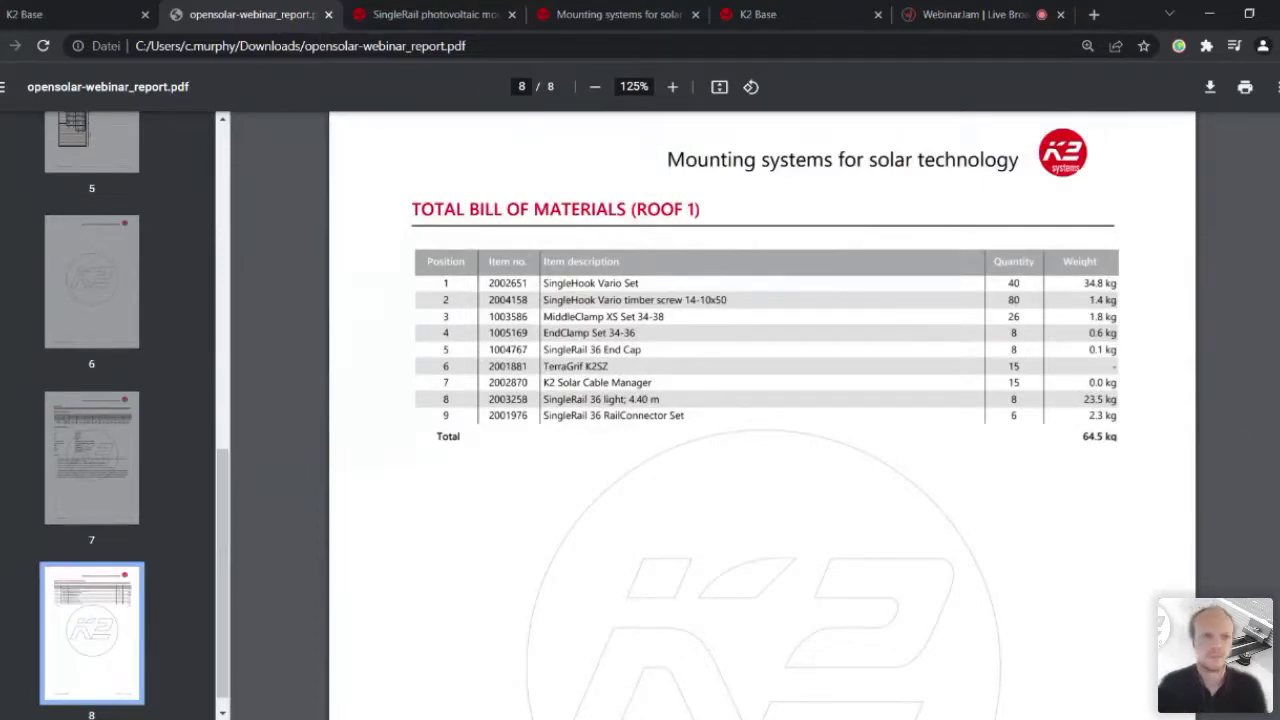
{"action": "left_click", "coordinate": [60, 14]}
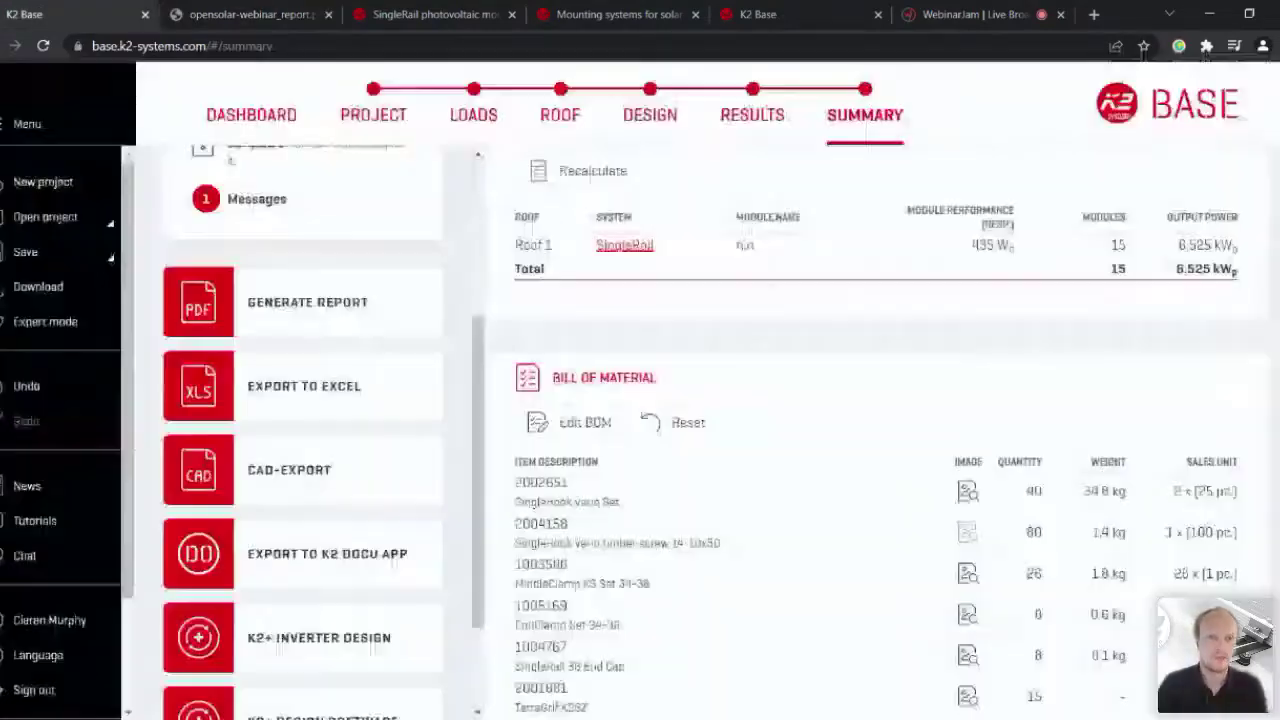
Step: Start exporting the bill of materials to Excel, then cancel the export
{"action": "scroll", "coordinate": [195, 450], "scroll_direction": "down", "scroll_amount": 3}
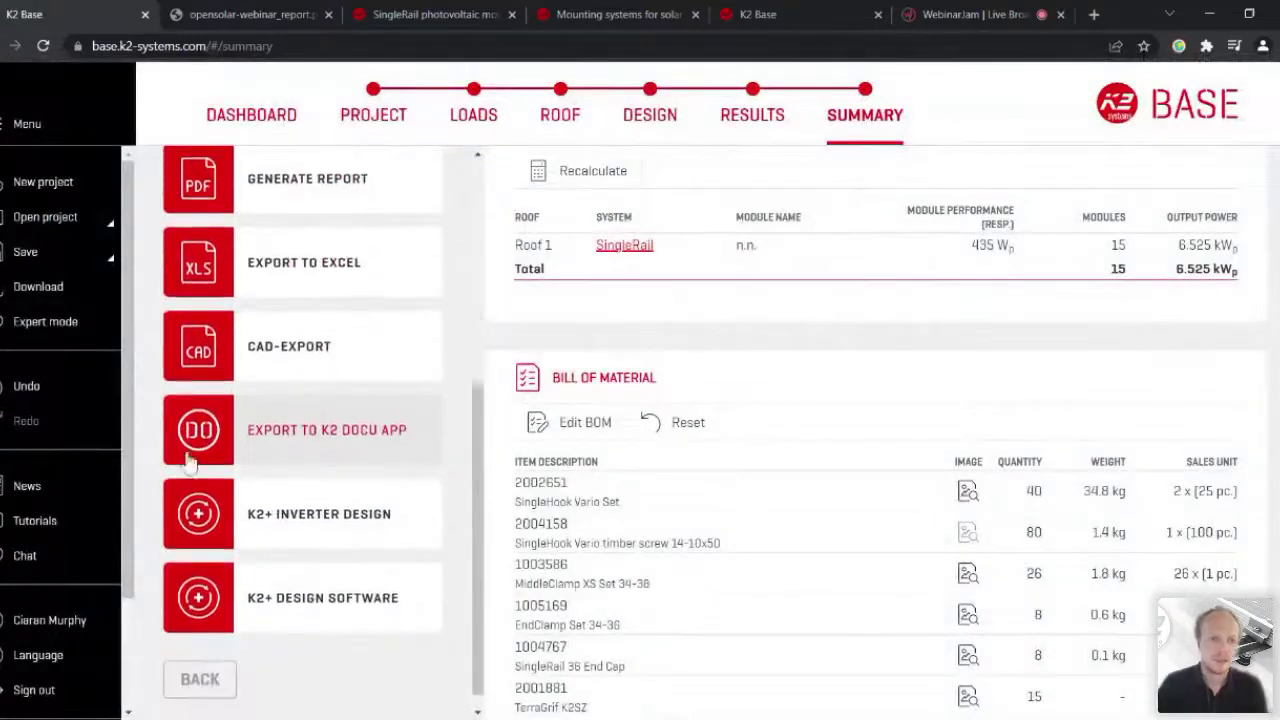
{"action": "left_click", "coordinate": [180, 222]}
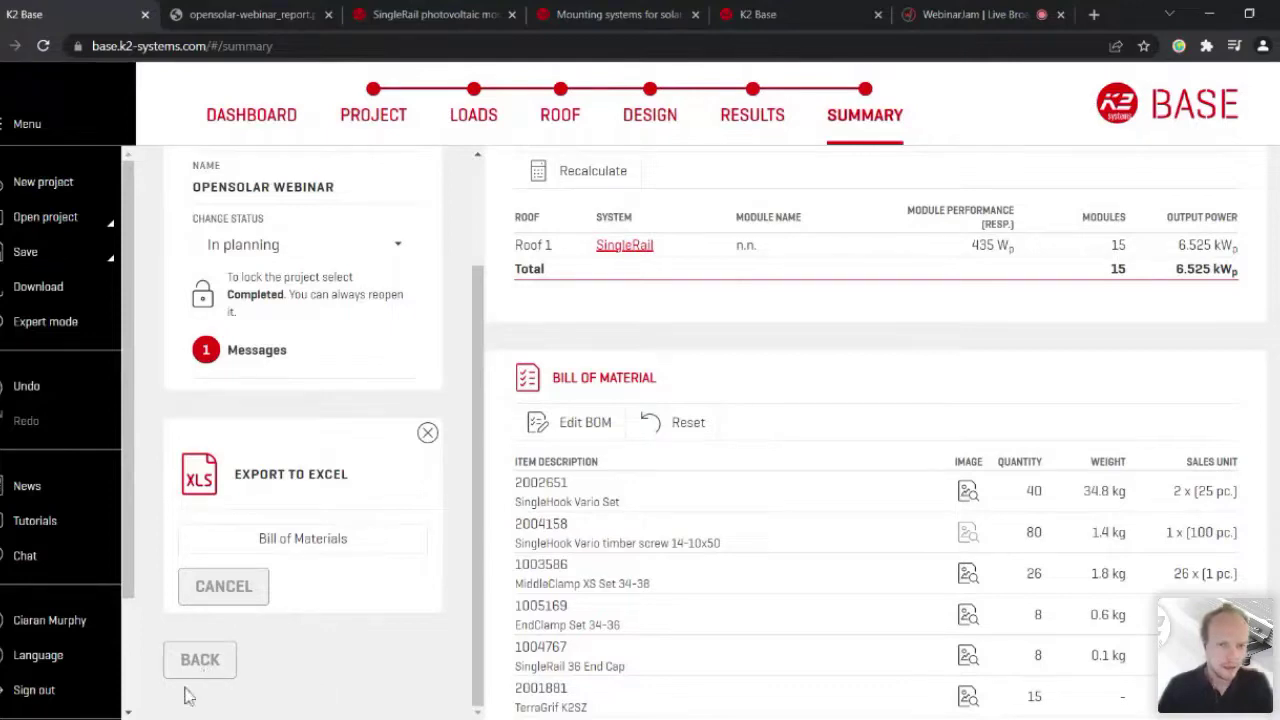
{"action": "left_click", "coordinate": [334, 480]}
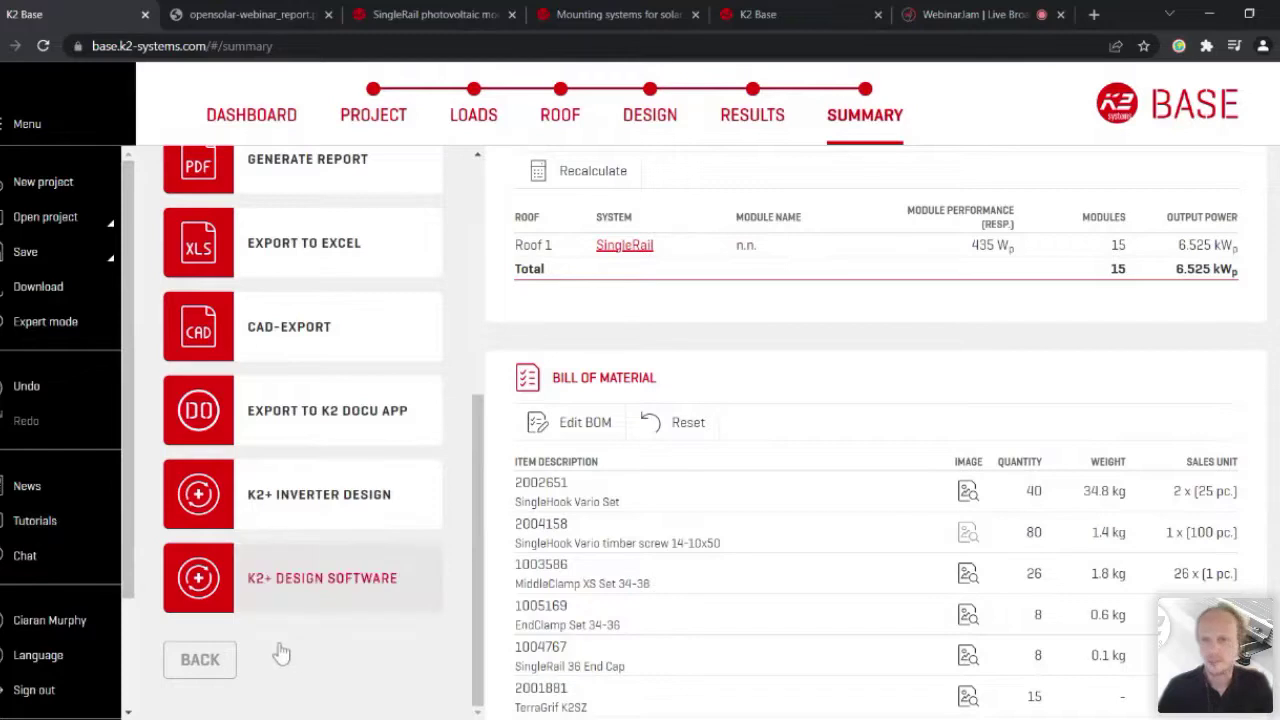
Step: Open the SingleRail system product page from the Roofs table link
{"action": "scroll", "coordinate": [330, 680], "scroll_direction": "up", "scroll_amount": 2}
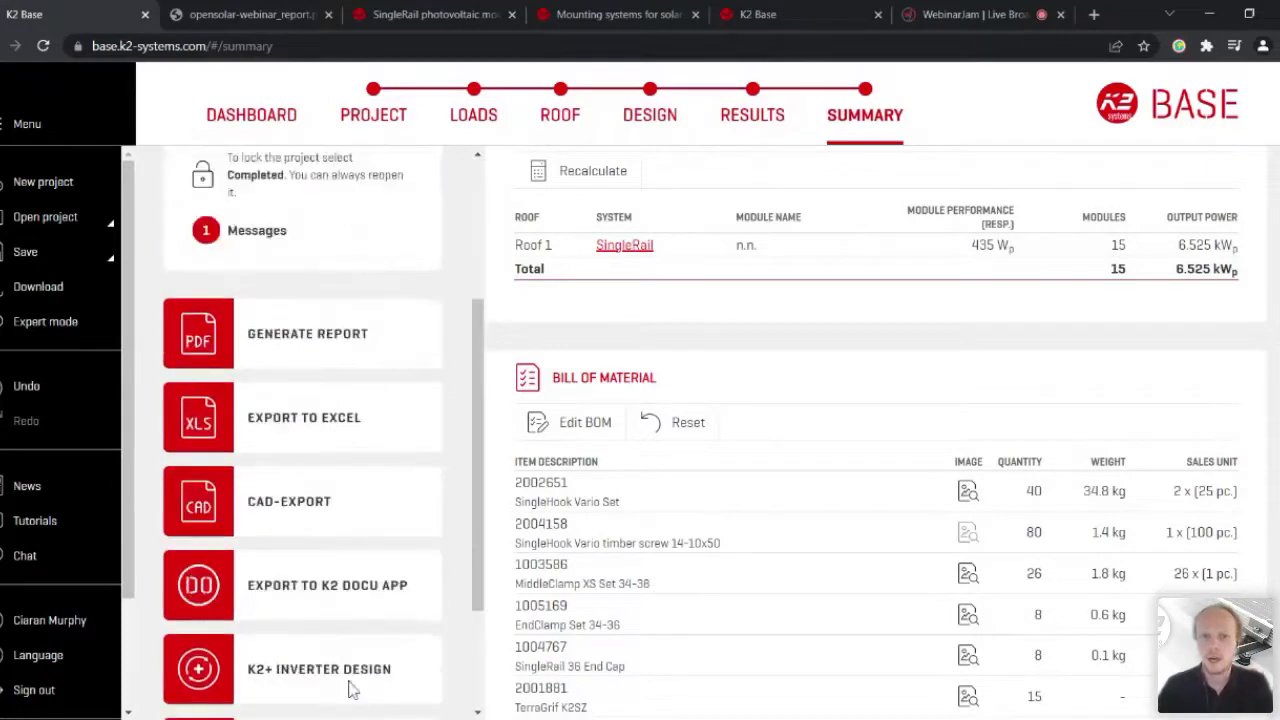
{"action": "scroll", "coordinate": [757, 452], "scroll_direction": "up", "scroll_amount": 1}
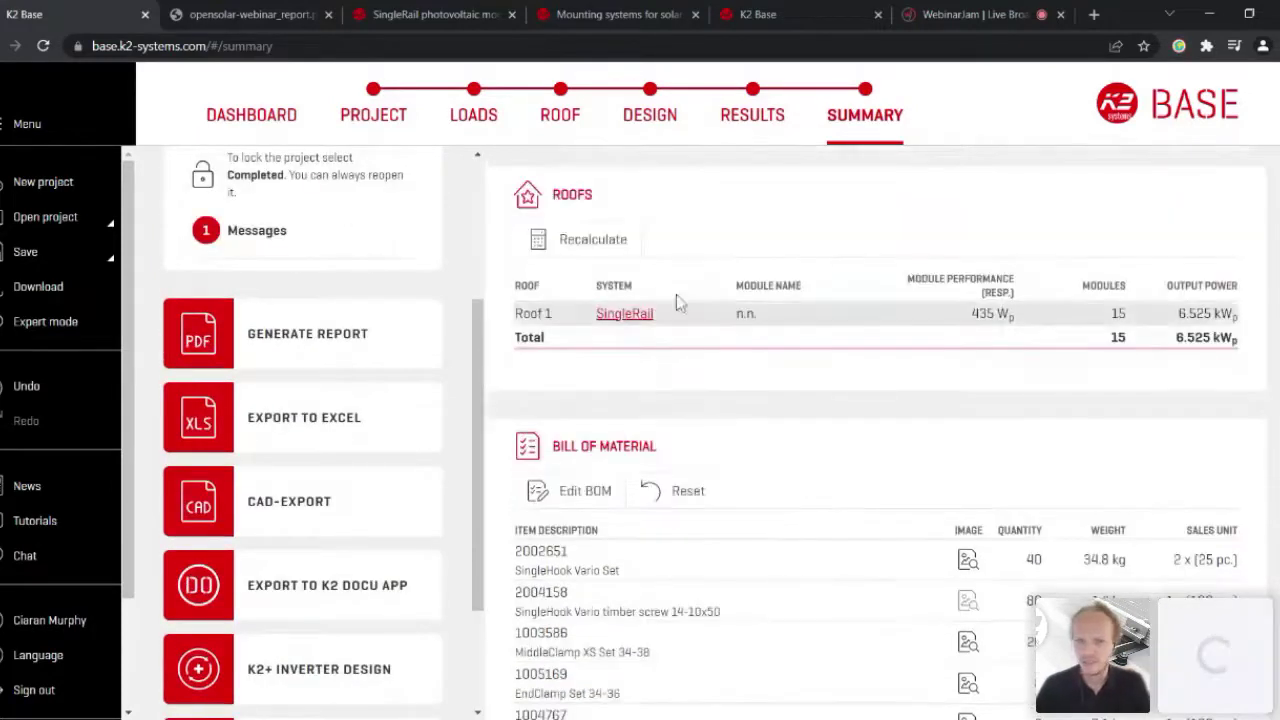
{"action": "left_click", "coordinate": [636, 312]}
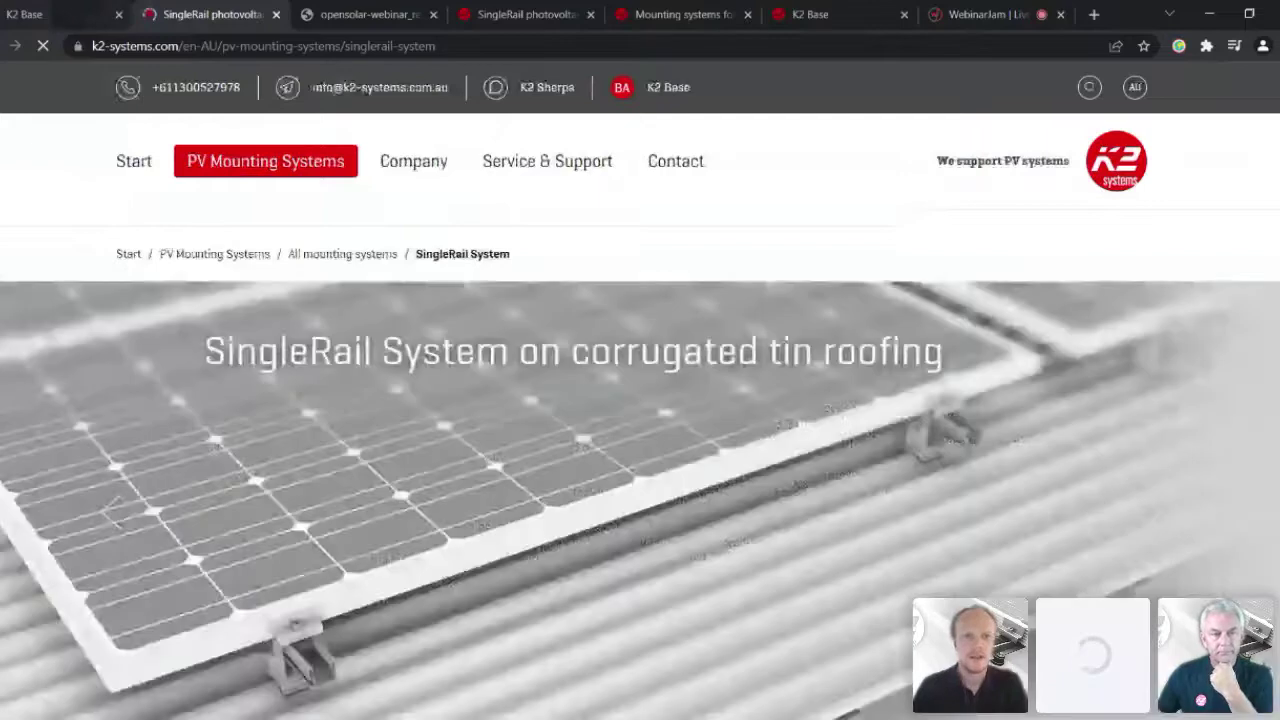
Step: Review the SingleRail page's roof hooks section, temporarily enlarging the page for reading
{"action": "scroll", "coordinate": [391, 357], "scroll_direction": "down", "scroll_amount": 1}
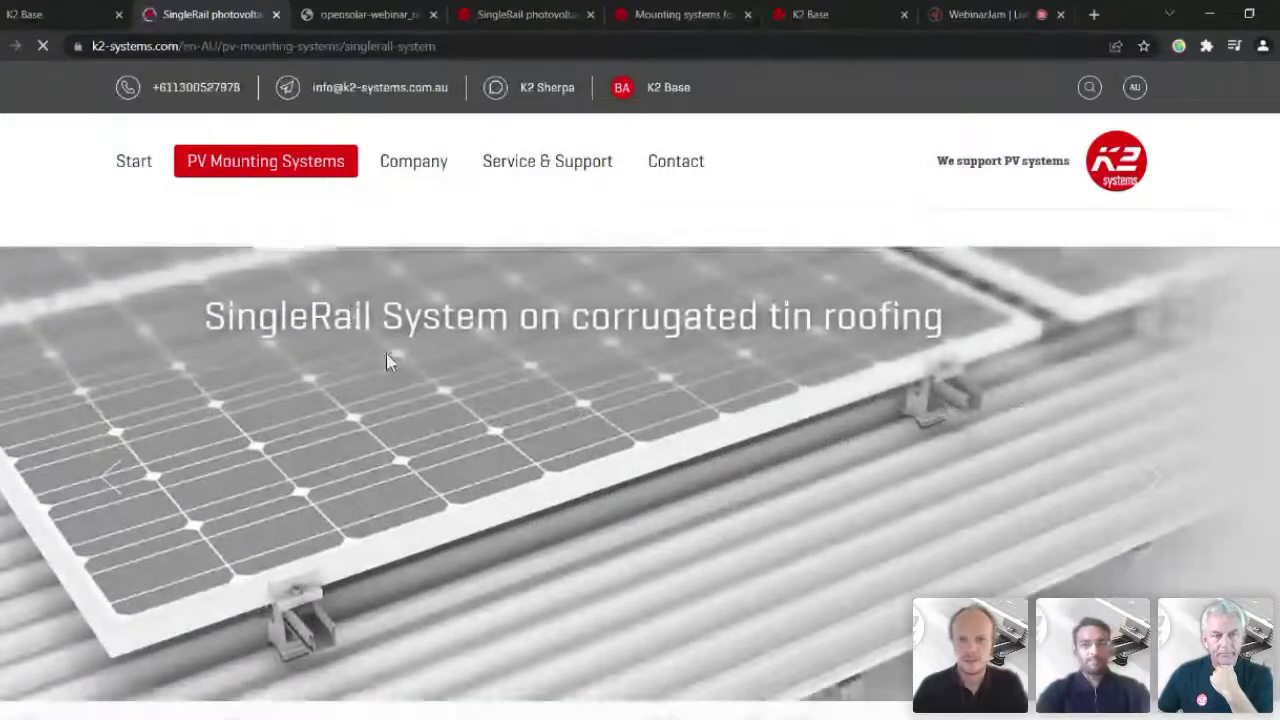
{"action": "scroll", "coordinate": [449, 371], "scroll_direction": "down", "scroll_amount": 3}
{"action": "scroll", "coordinate": [505, 372], "scroll_direction": "down", "scroll_amount": 2}
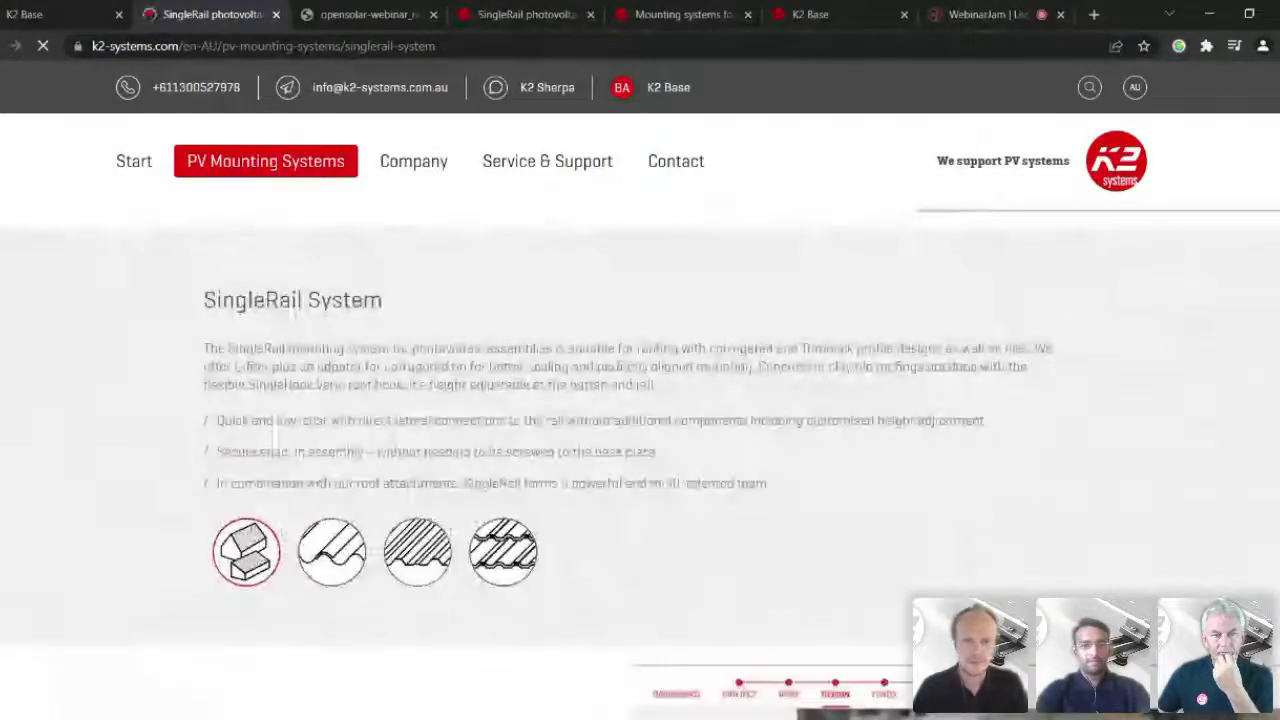
{"action": "scroll", "coordinate": [508, 372], "scroll_direction": "down", "scroll_amount": 3}
{"action": "scroll", "coordinate": [510, 372], "scroll_direction": "down", "scroll_amount": 1}
{"action": "scroll", "coordinate": [508, 368], "scroll_direction": "down", "scroll_amount": 4}
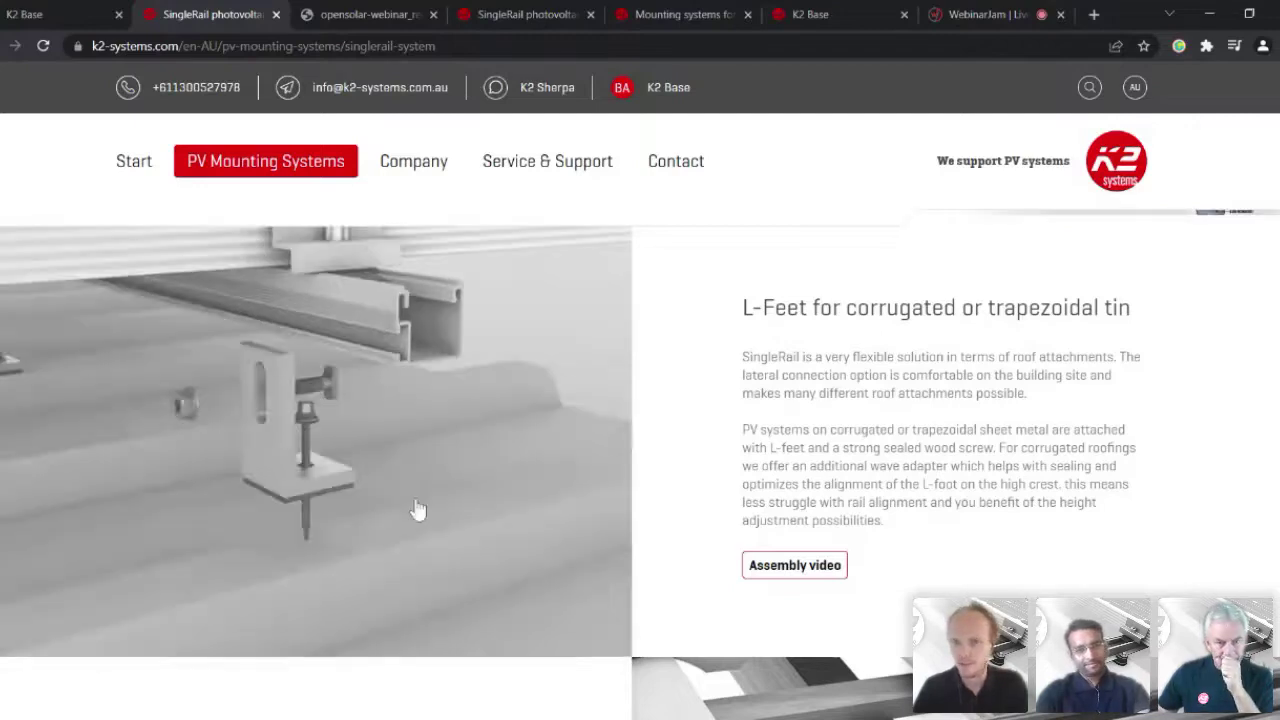
{"action": "scroll", "coordinate": [418, 510], "scroll_direction": "down", "scroll_amount": 3}
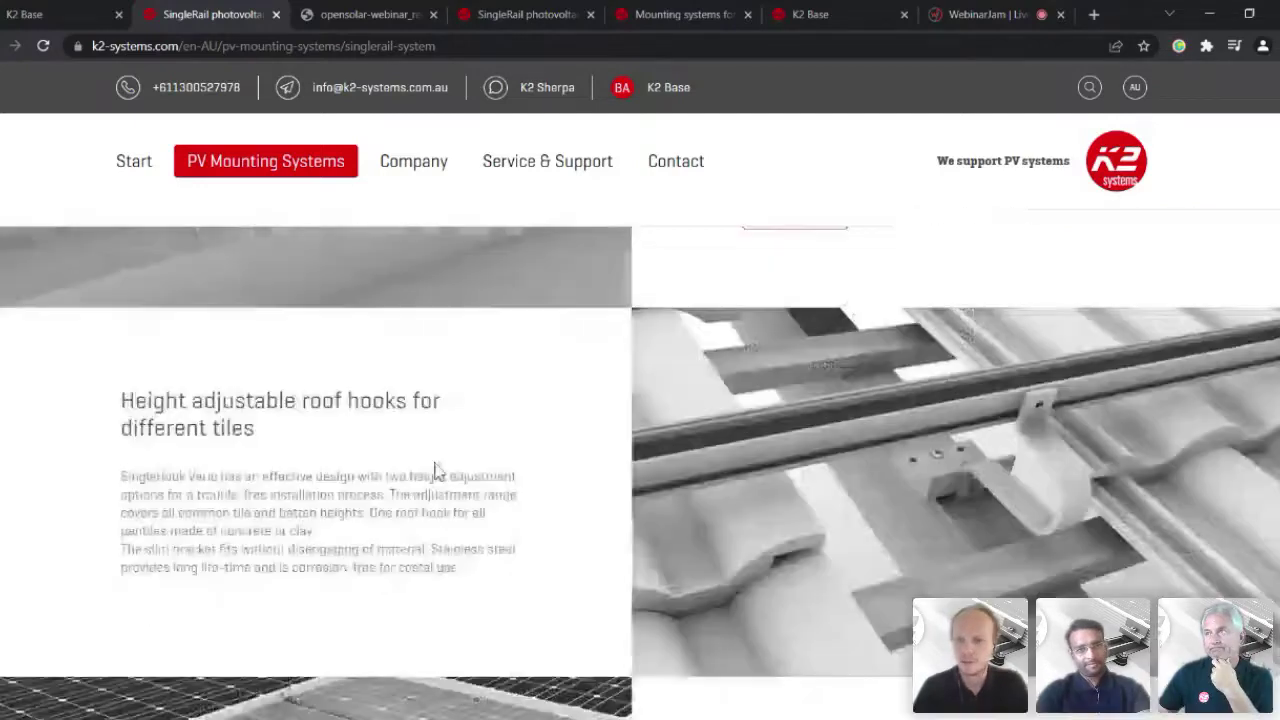
{"action": "scroll", "coordinate": [431, 460], "scroll_direction": "down", "scroll_amount": 2}
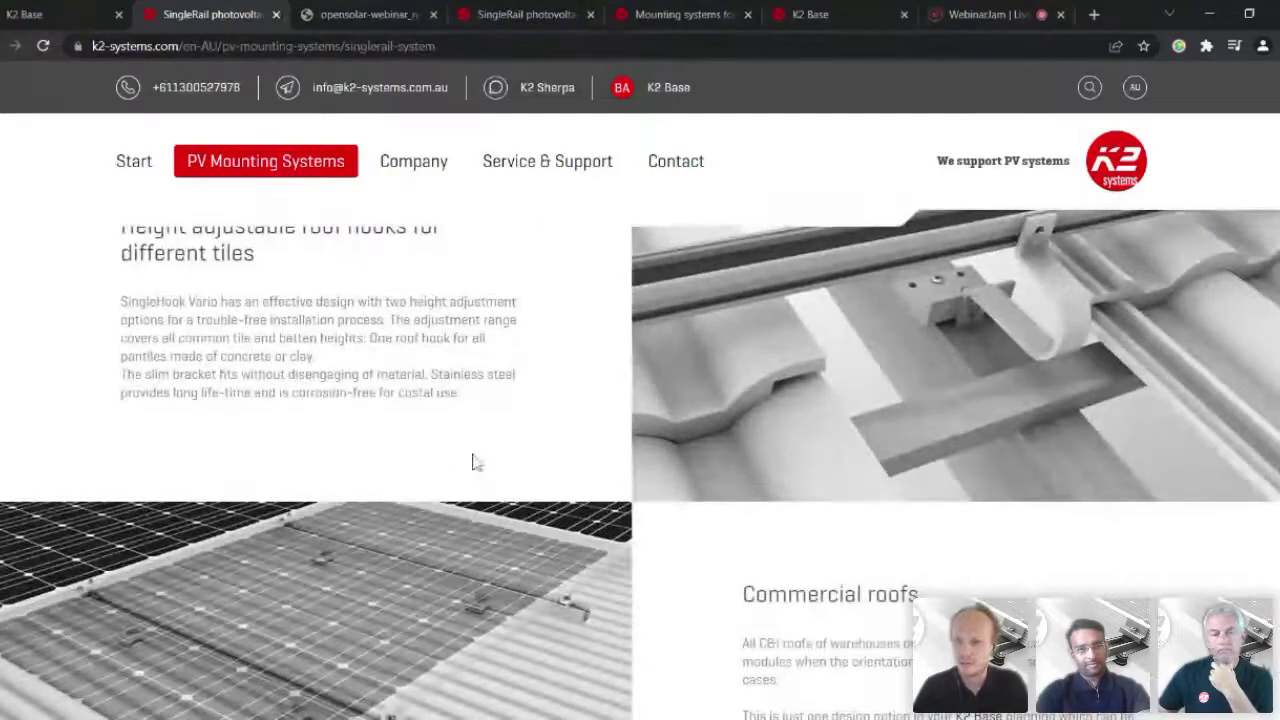
{"action": "scroll", "coordinate": [471, 463], "scroll_direction": "up", "scroll_amount": 2}
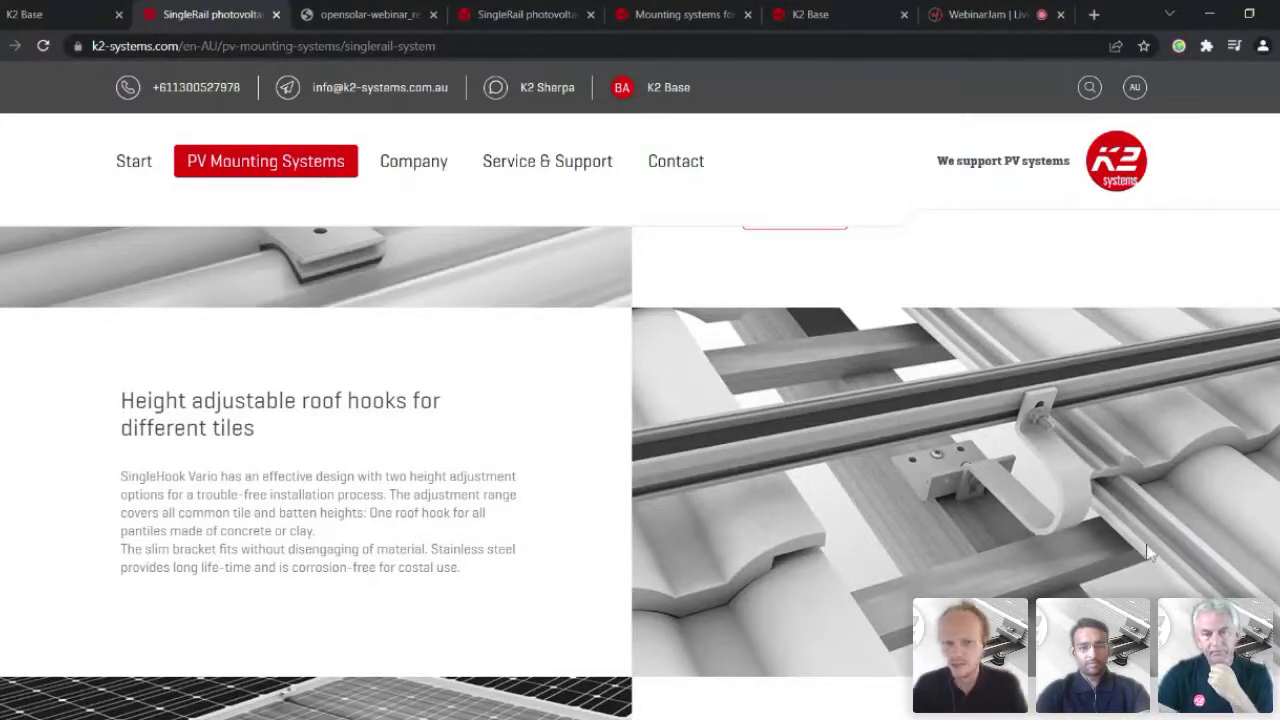
{"action": "key", "text": "ctrl+plus"}
{"action": "key", "text": "ctrl+plus"}
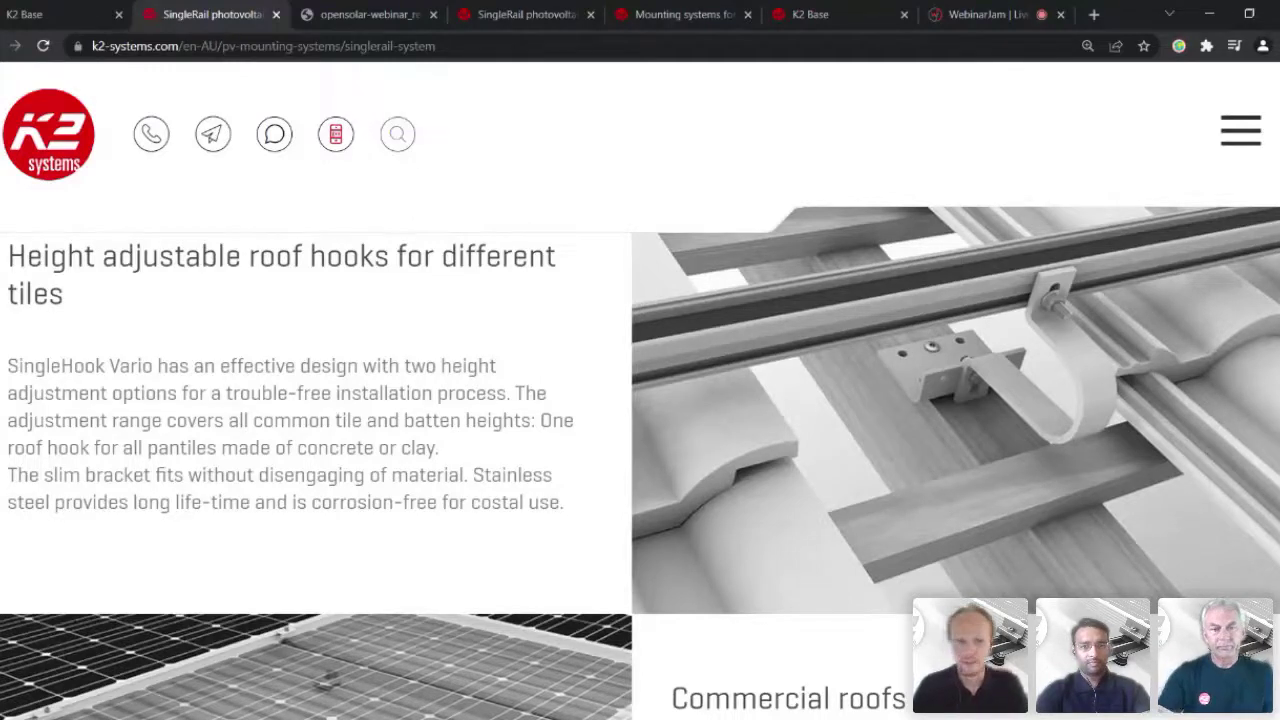
{"action": "key", "text": "ctrl+minus"}
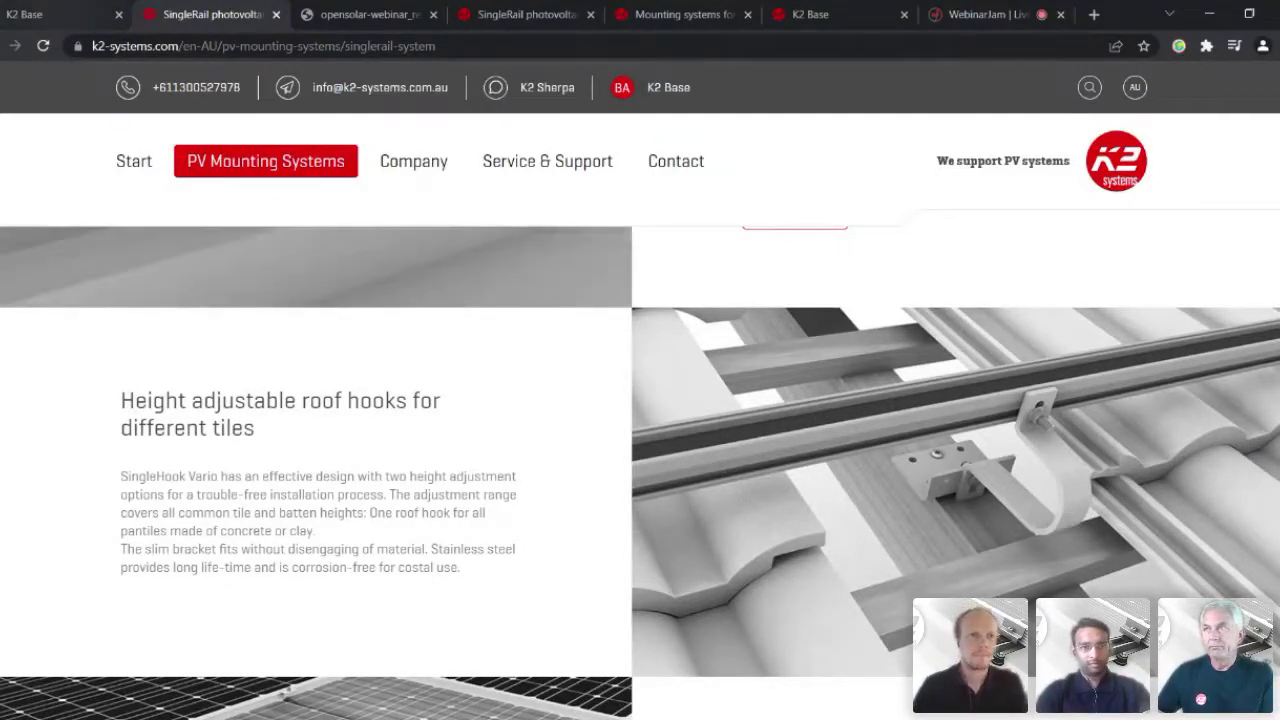
Step: Go to the webinar broadcast page and turn screen sharing off
{"action": "key", "text": "ctrl+1"}
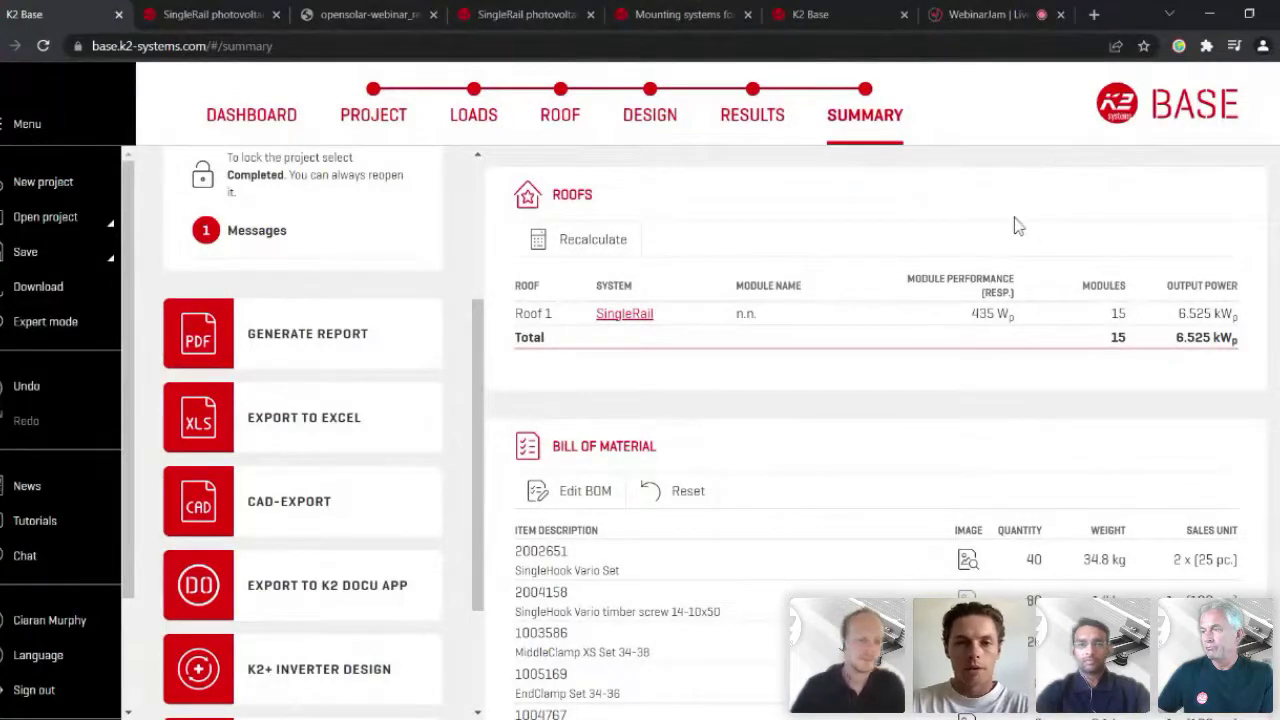
{"action": "left_click", "coordinate": [978, 14]}
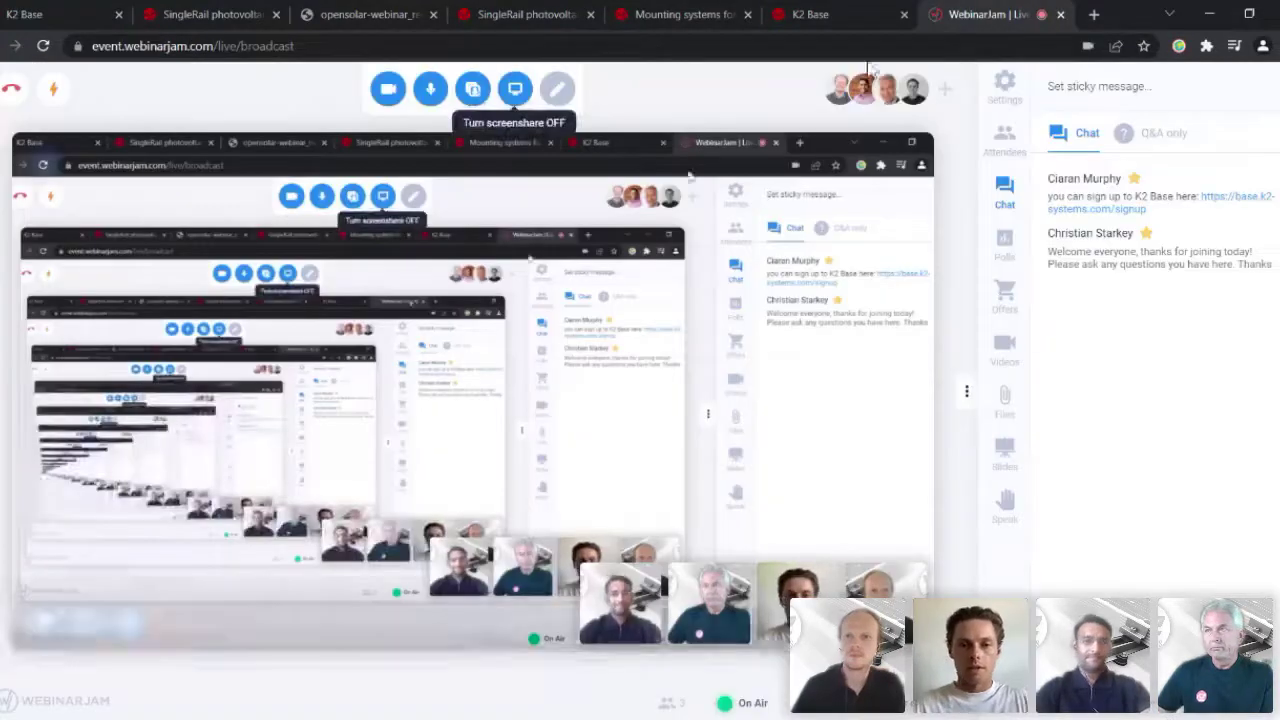
{"action": "left_click", "coordinate": [515, 89]}
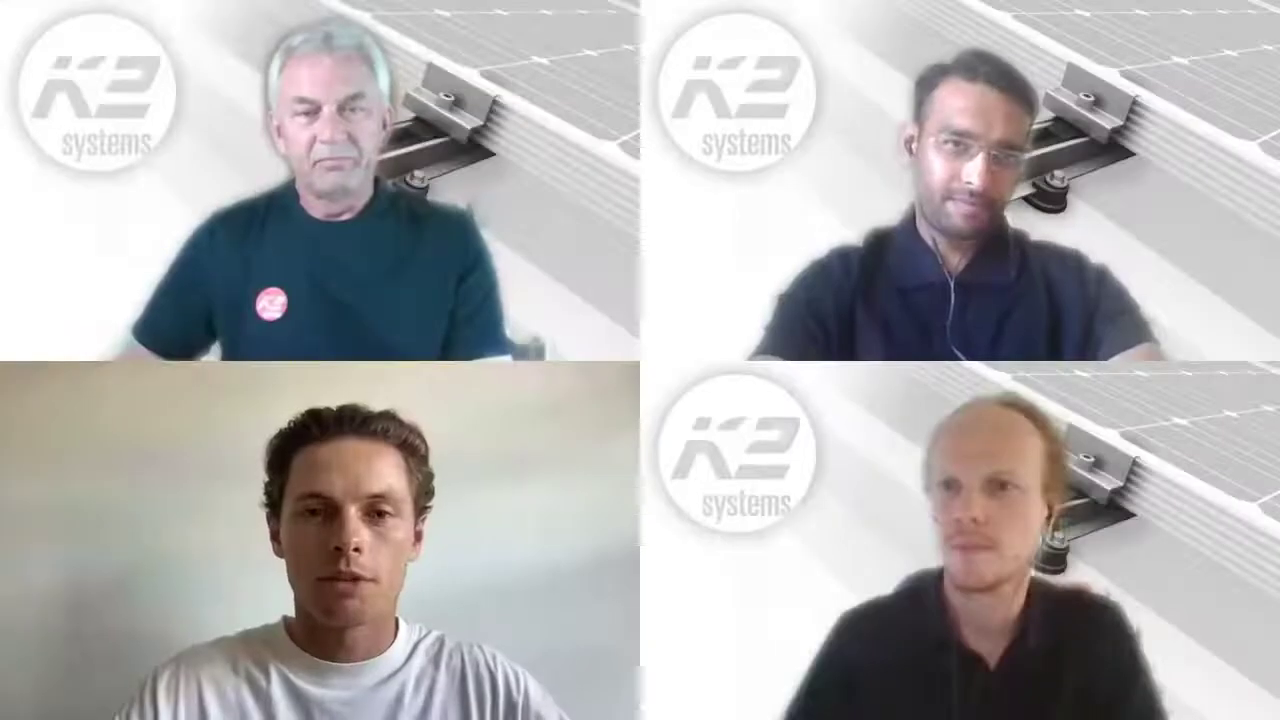